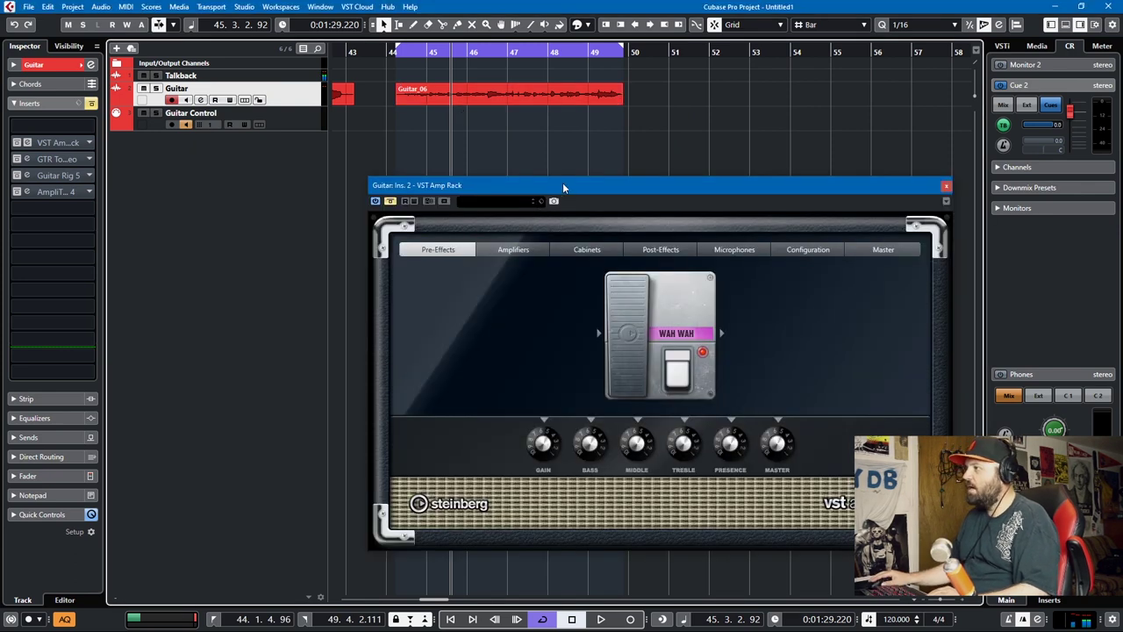
Step: Enable automation read and write on the amp rack and on the Guitar track
key(1)
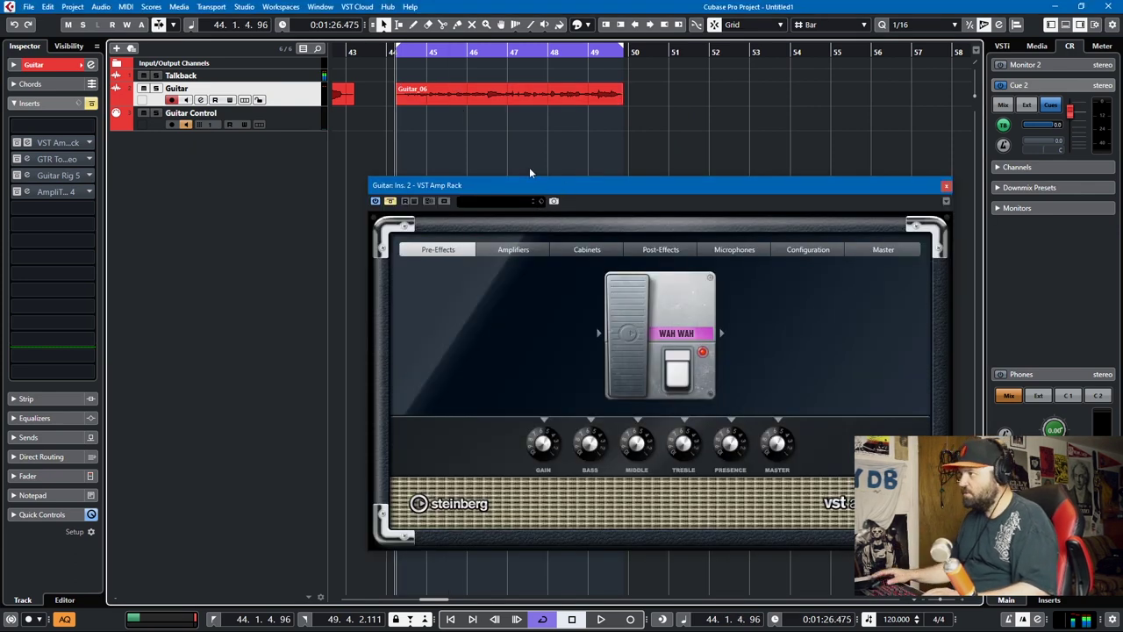
drag(544, 188, 402, 204)
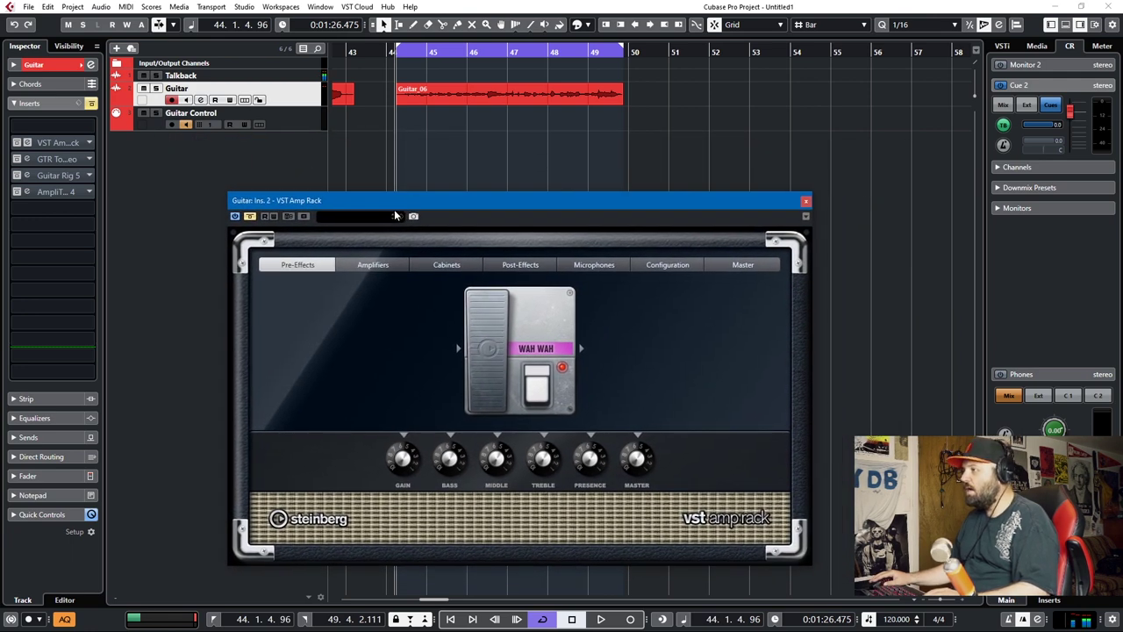
click(273, 217)
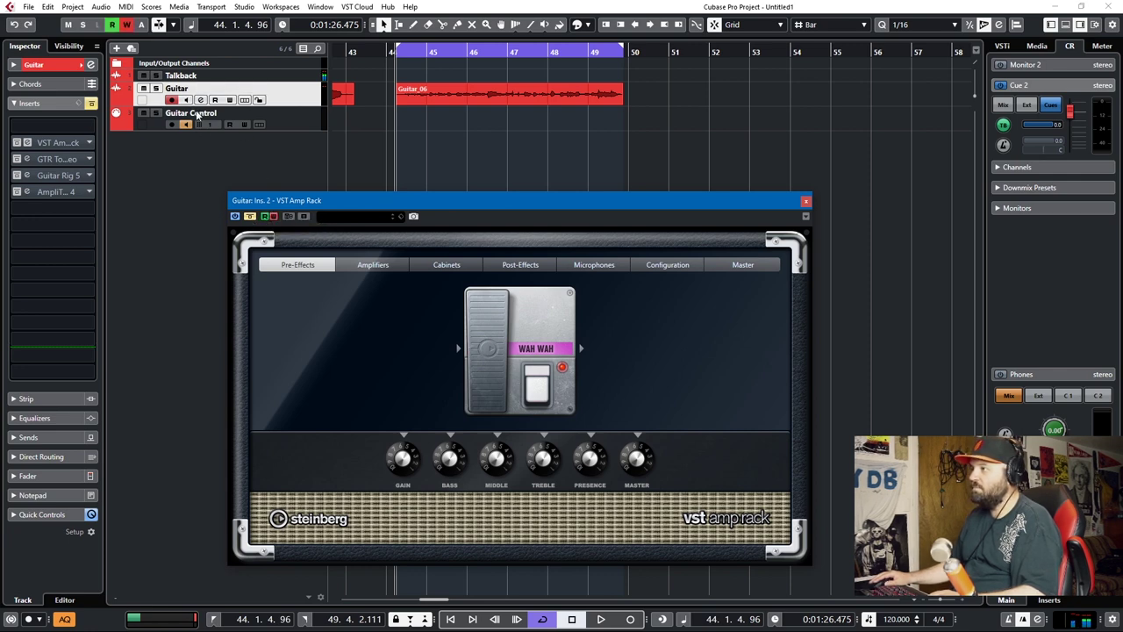
click(229, 100)
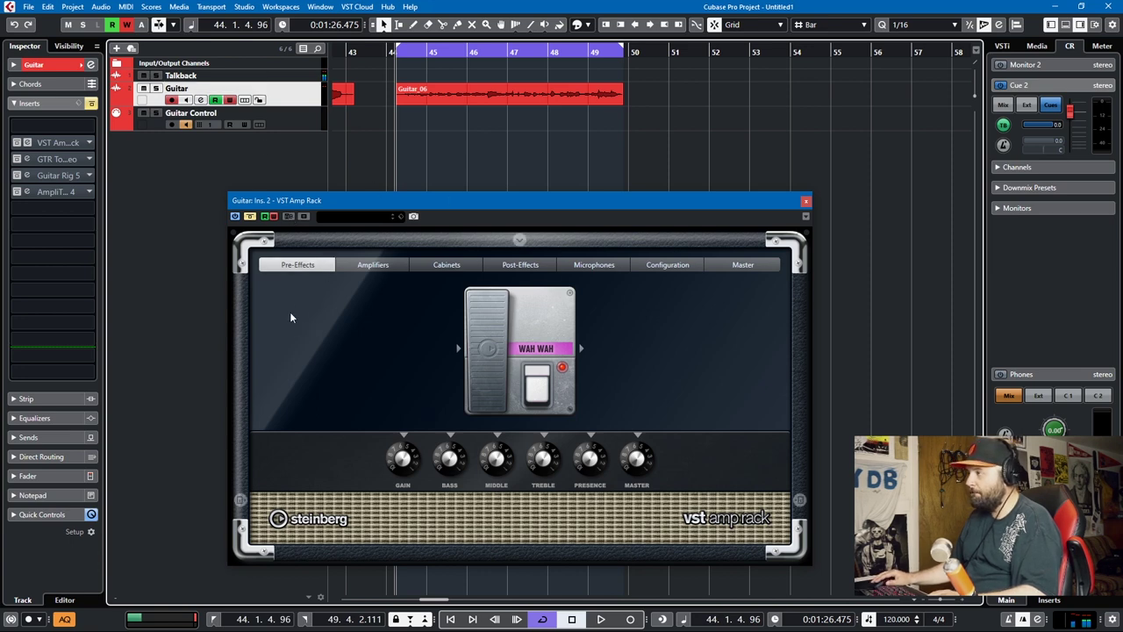
right_click(310, 96)
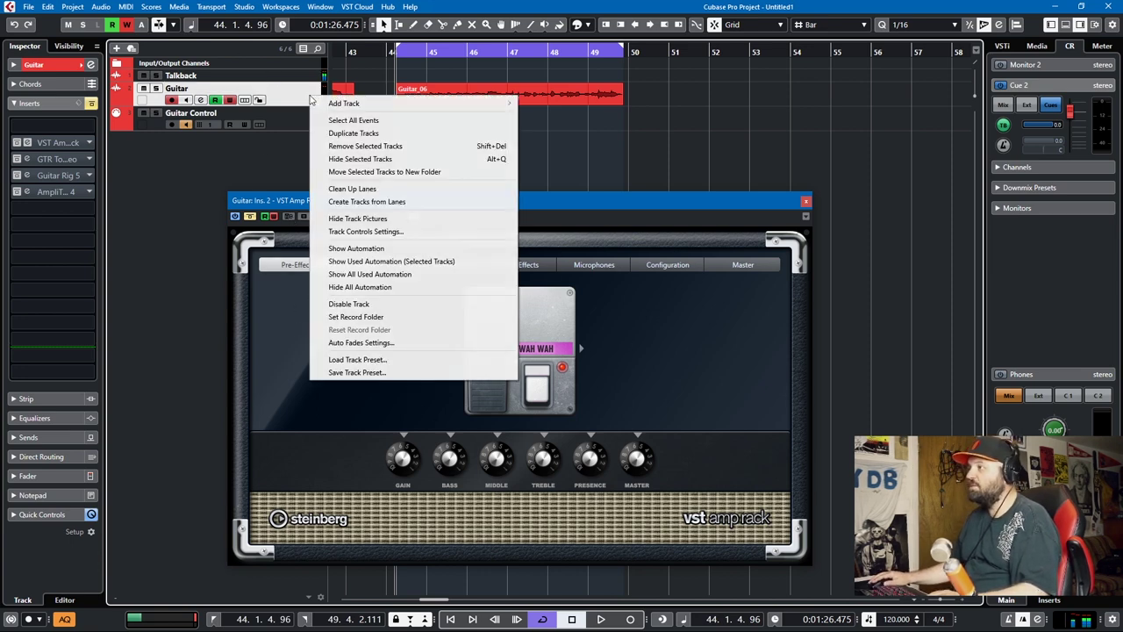
click(616, 207)
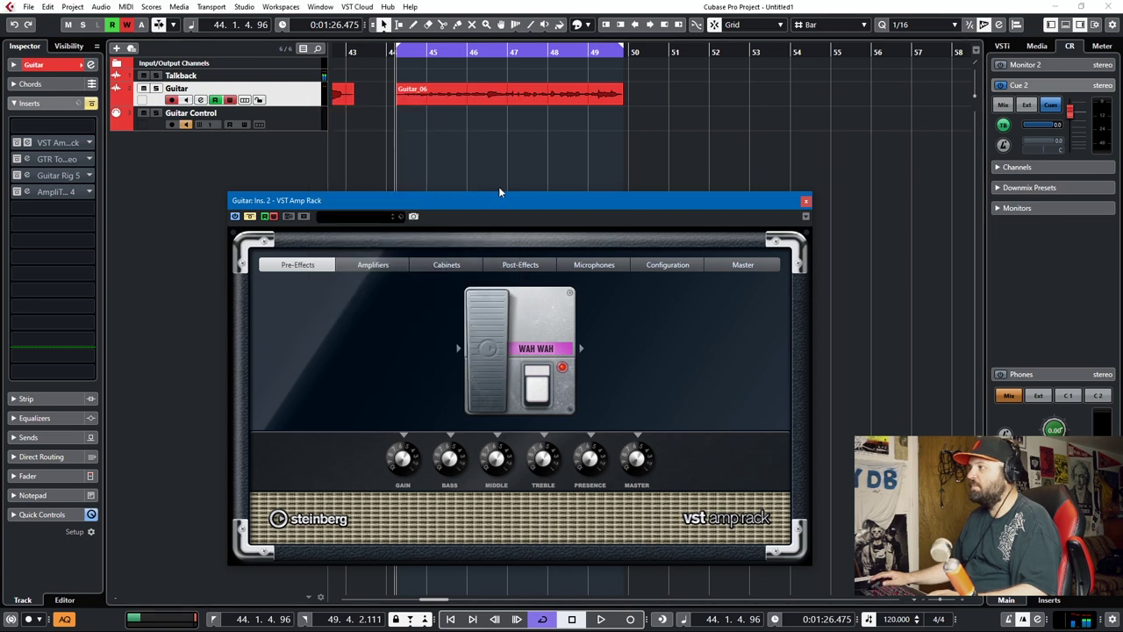
Step: Show the Guitar track's used automation lane, make it taller, then delete it
drag(507, 198, 802, 226)
right_click(293, 93)
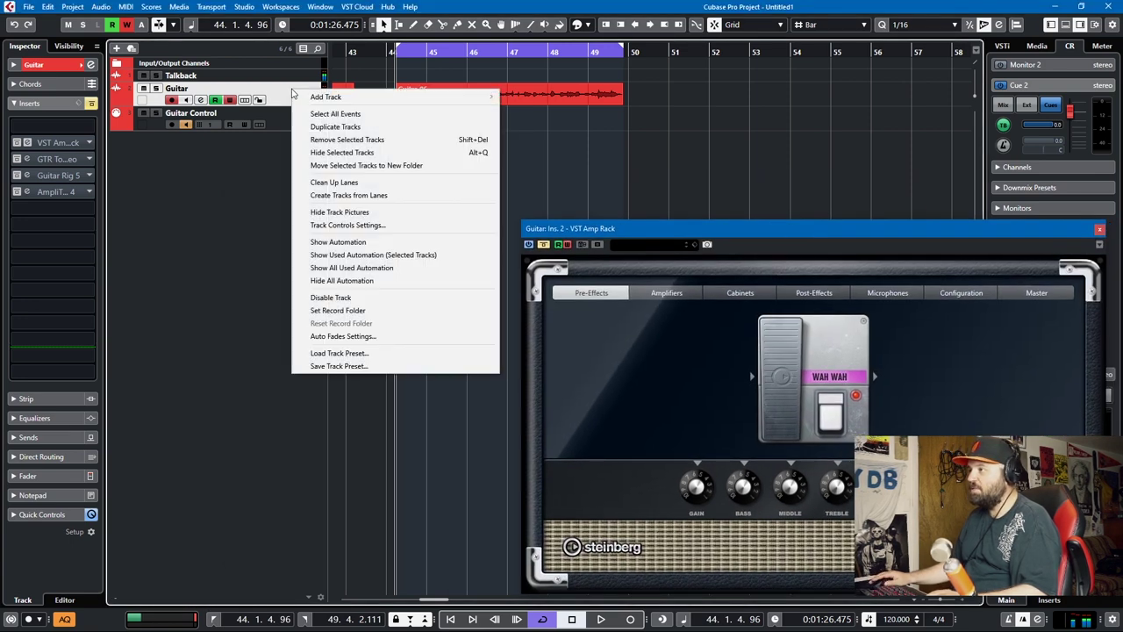
click(318, 256)
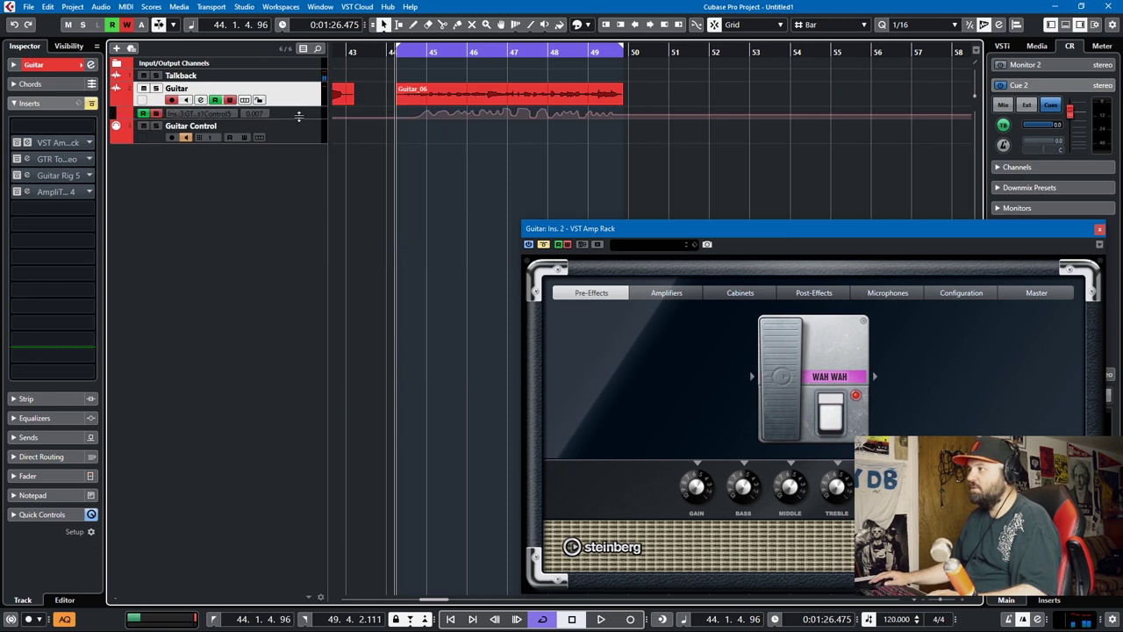
drag(298, 117, 306, 176)
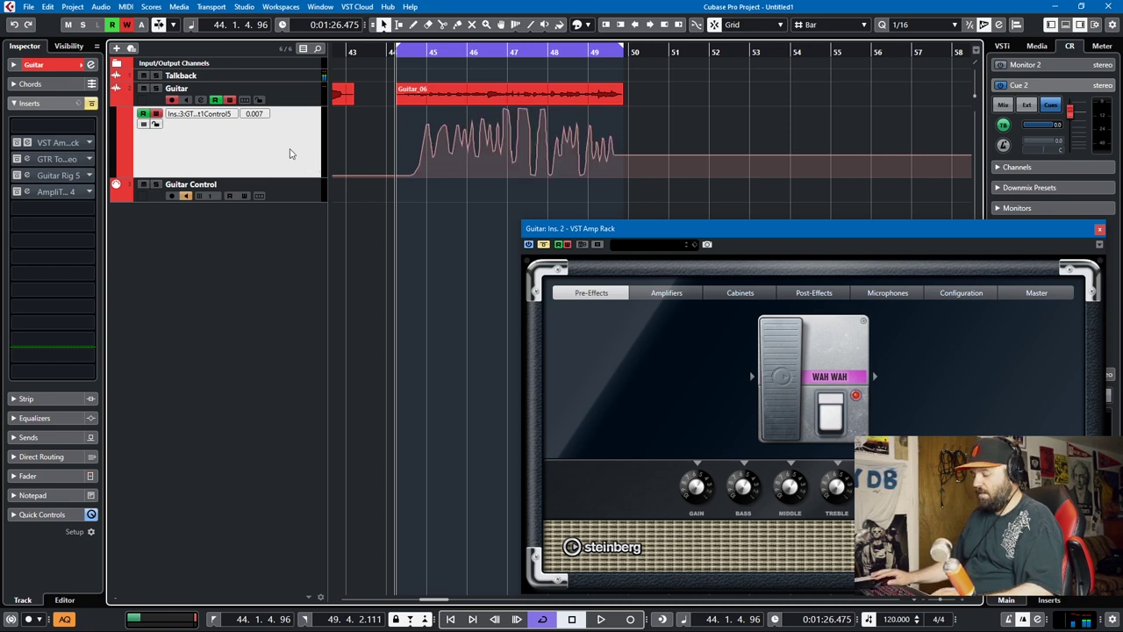
key(Delete)
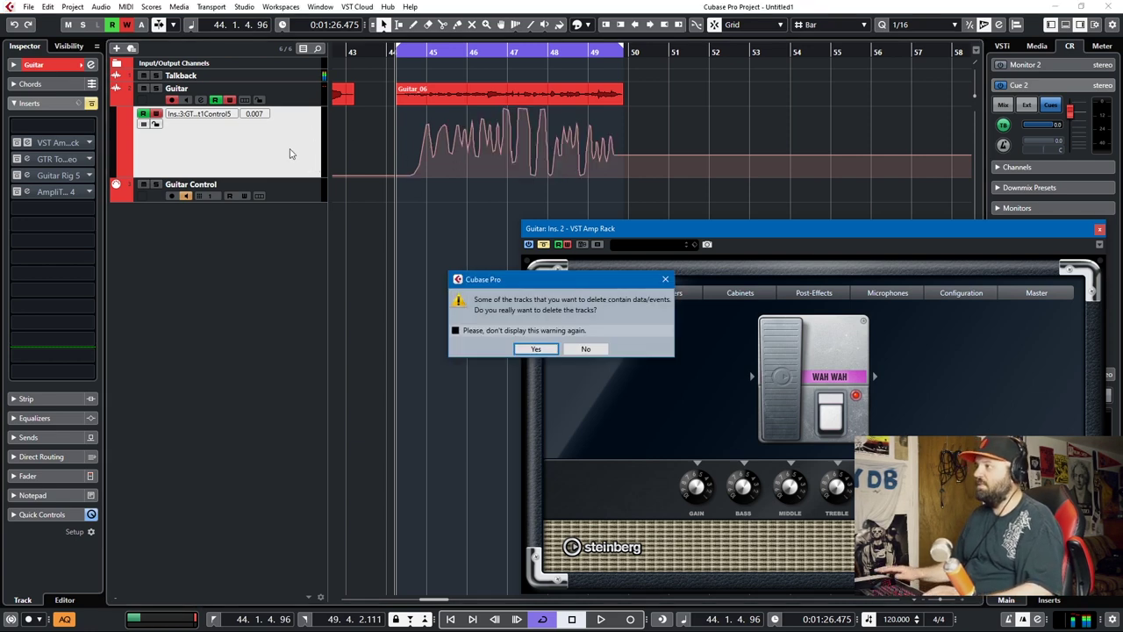
click(533, 348)
right_click(291, 90)
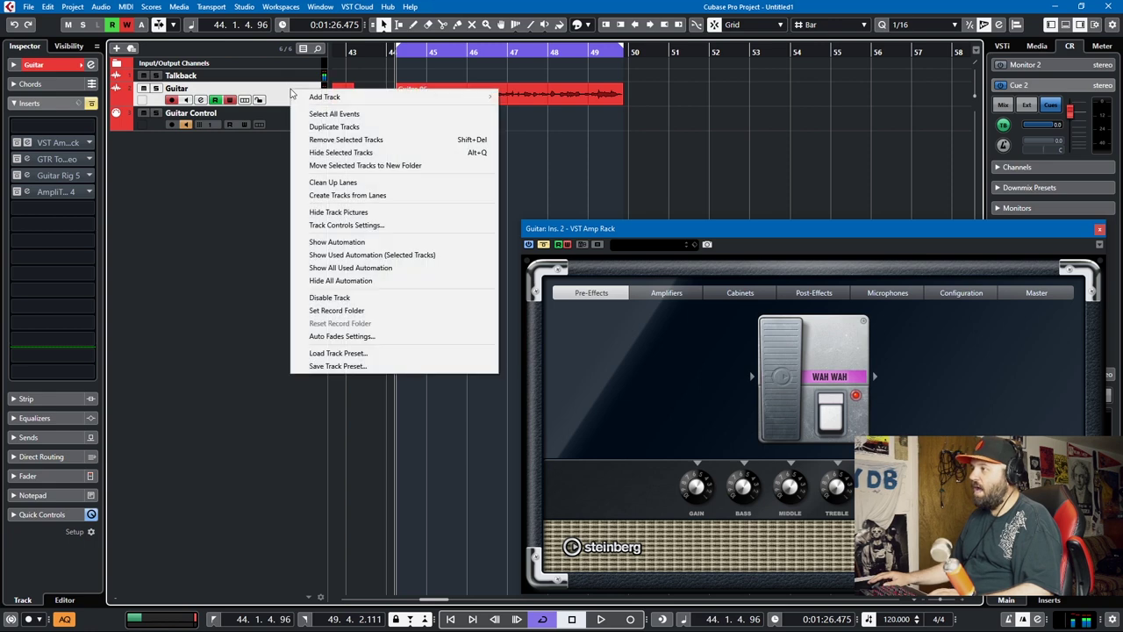
click(348, 255)
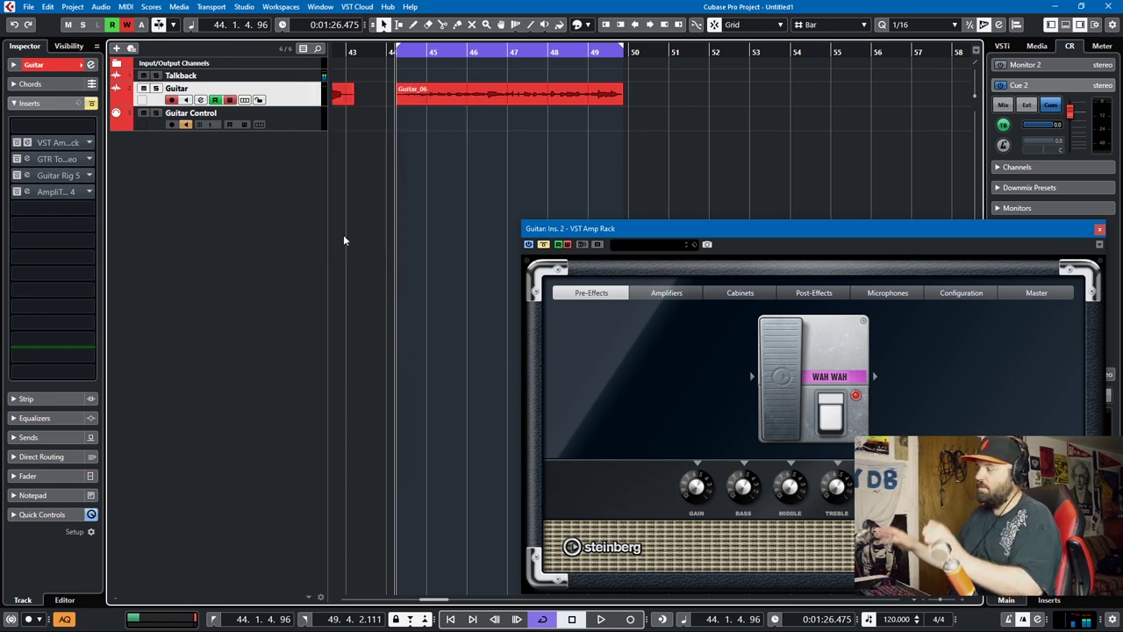
Step: Un-bypass VST Amp Rack and record a wah pedal sweep during one playback pass
drag(846, 232, 664, 152)
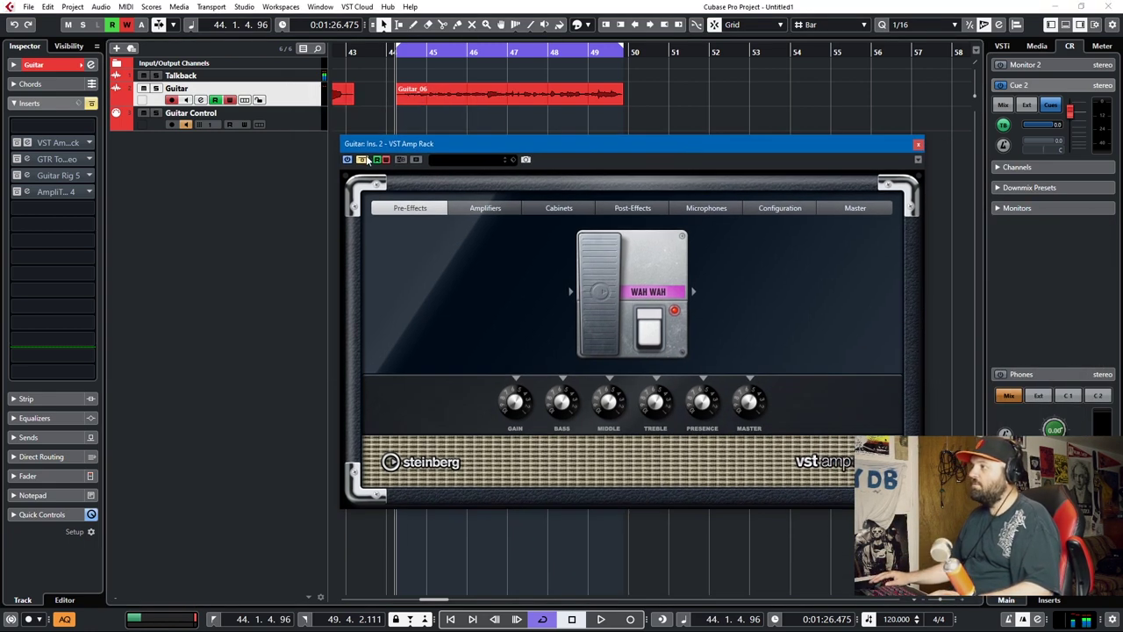
click(362, 160)
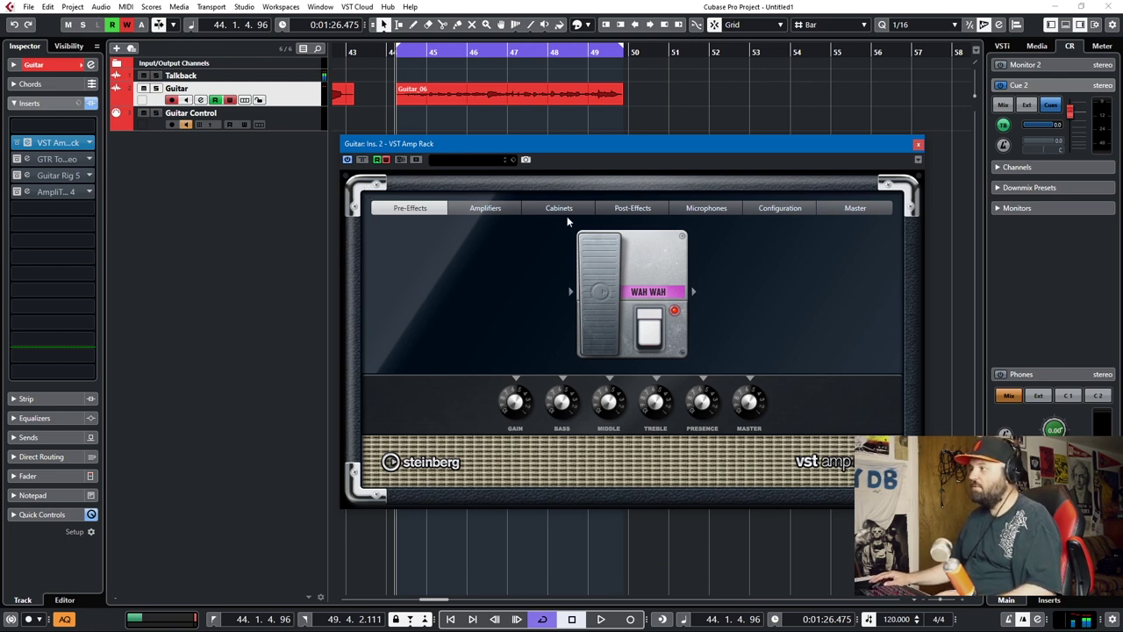
mouse_move(604, 291)
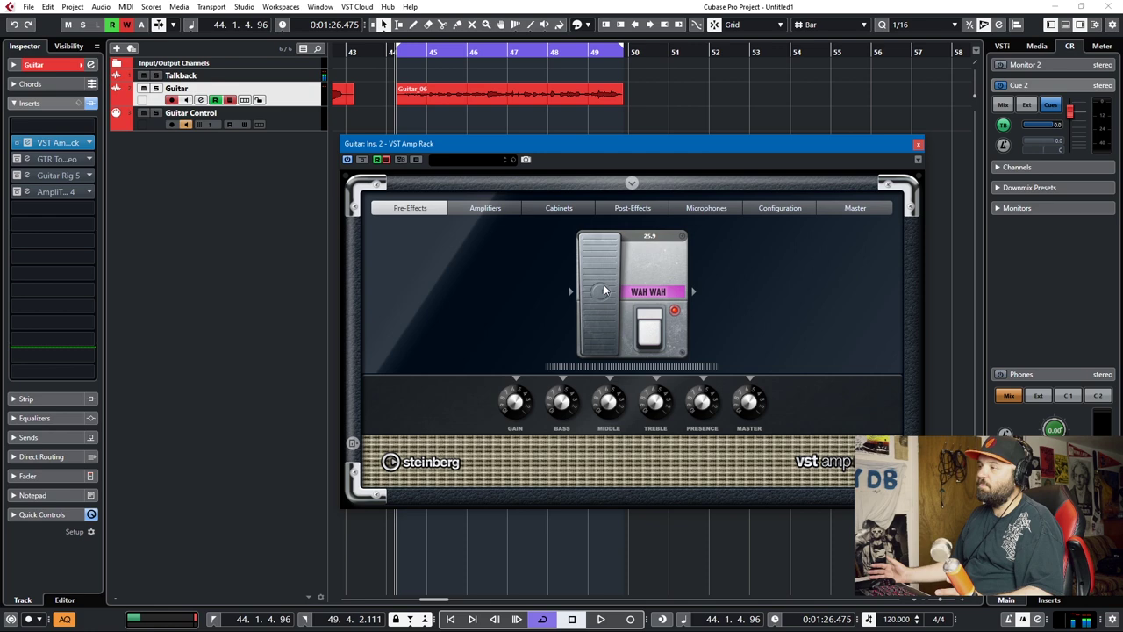
key(space)
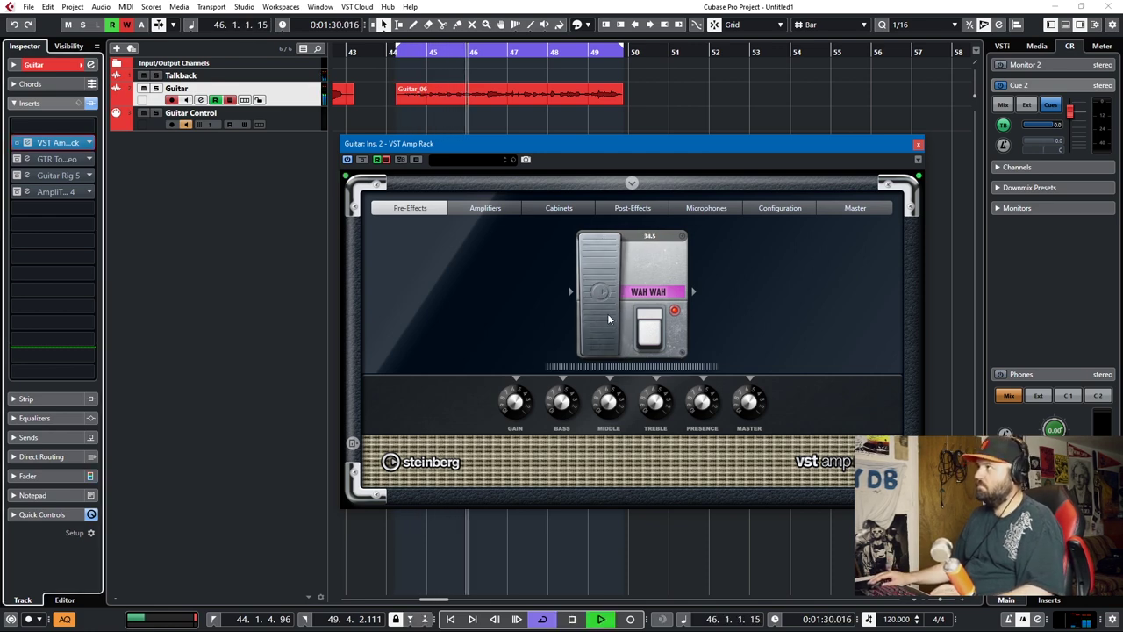
drag(607, 346, 612, 310)
key(space)
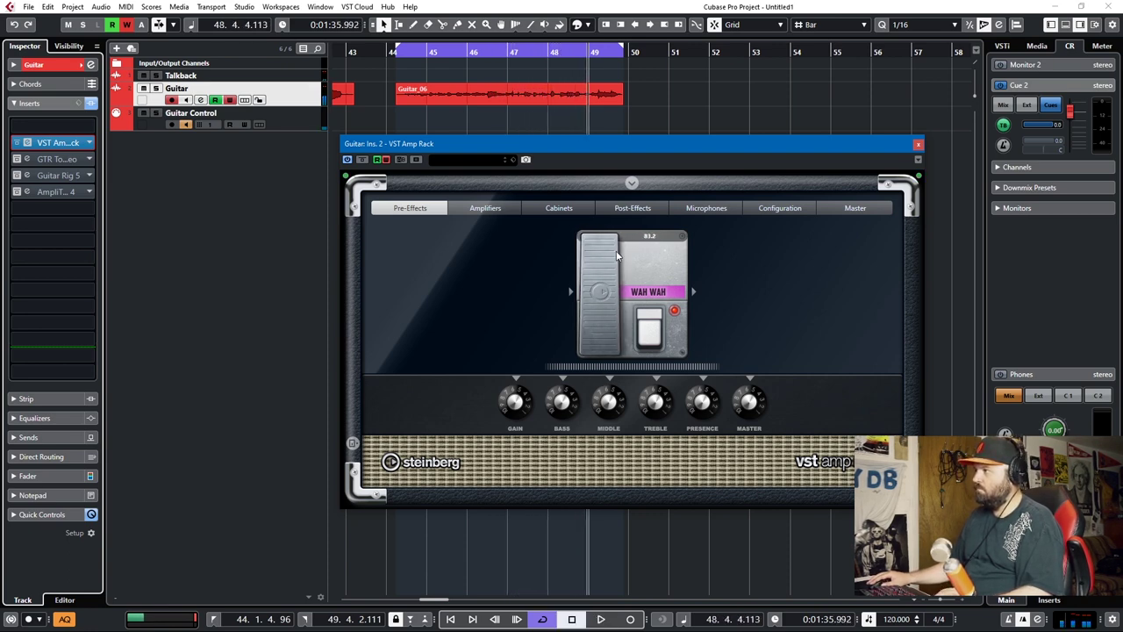
Step: Show the new wah automation lane on the Guitar track and play it back
right_click(296, 107)
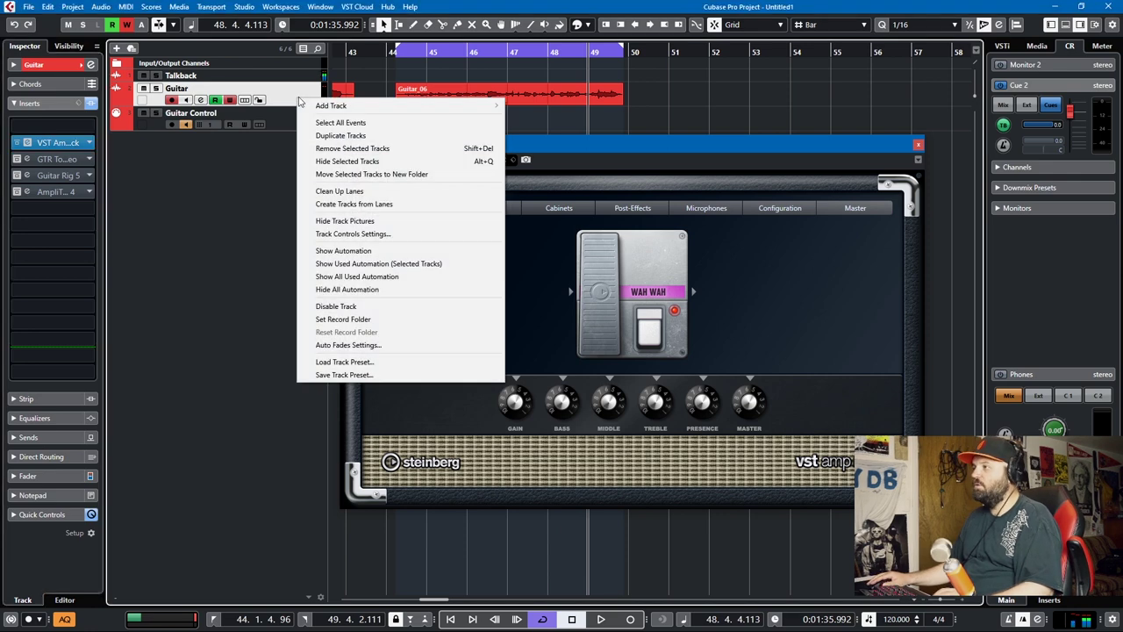
click(357, 270)
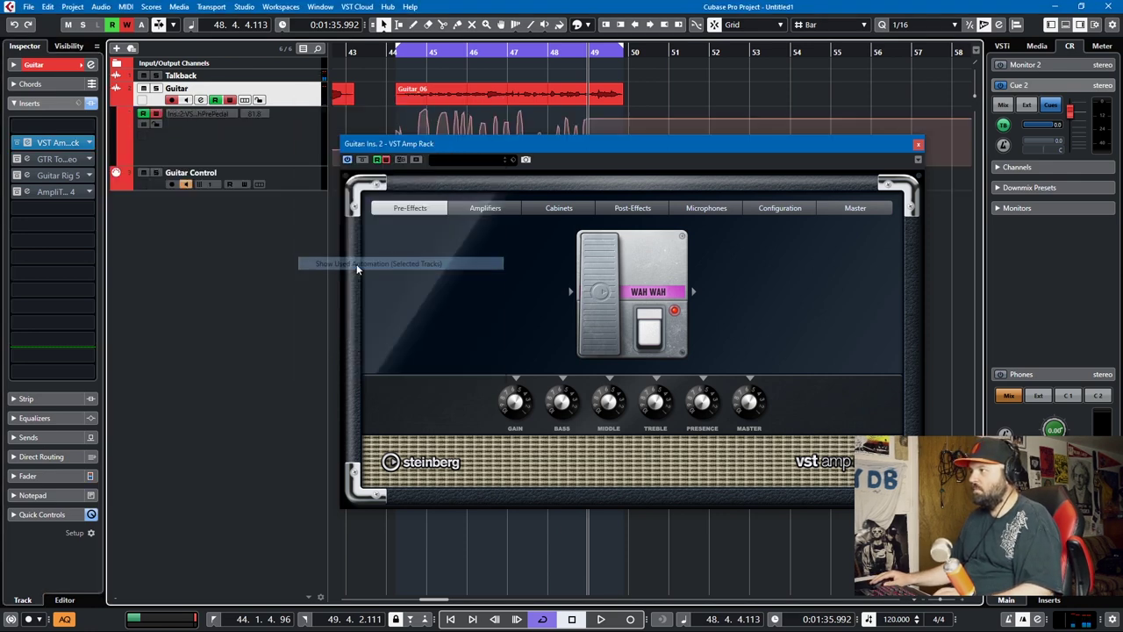
key(space)
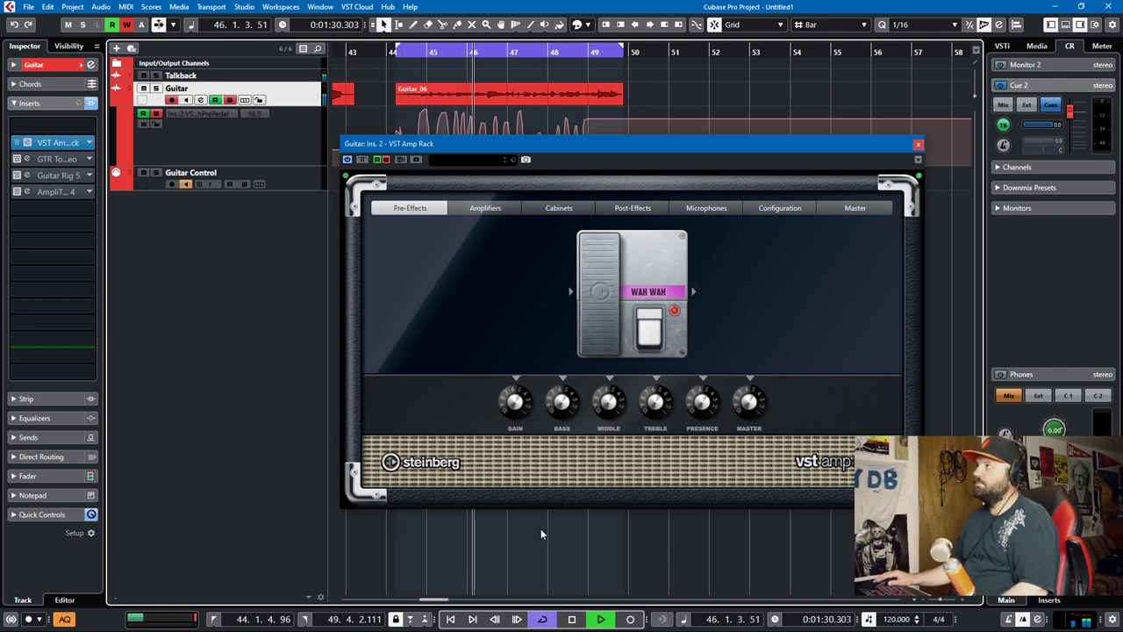
key(space)
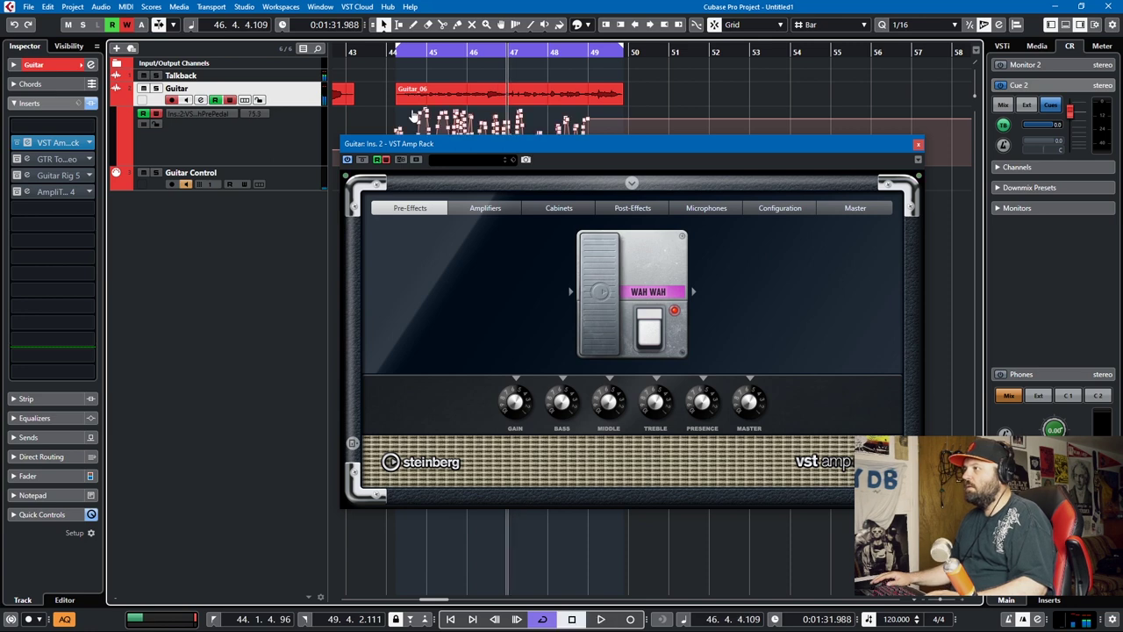
drag(625, 141, 712, 161)
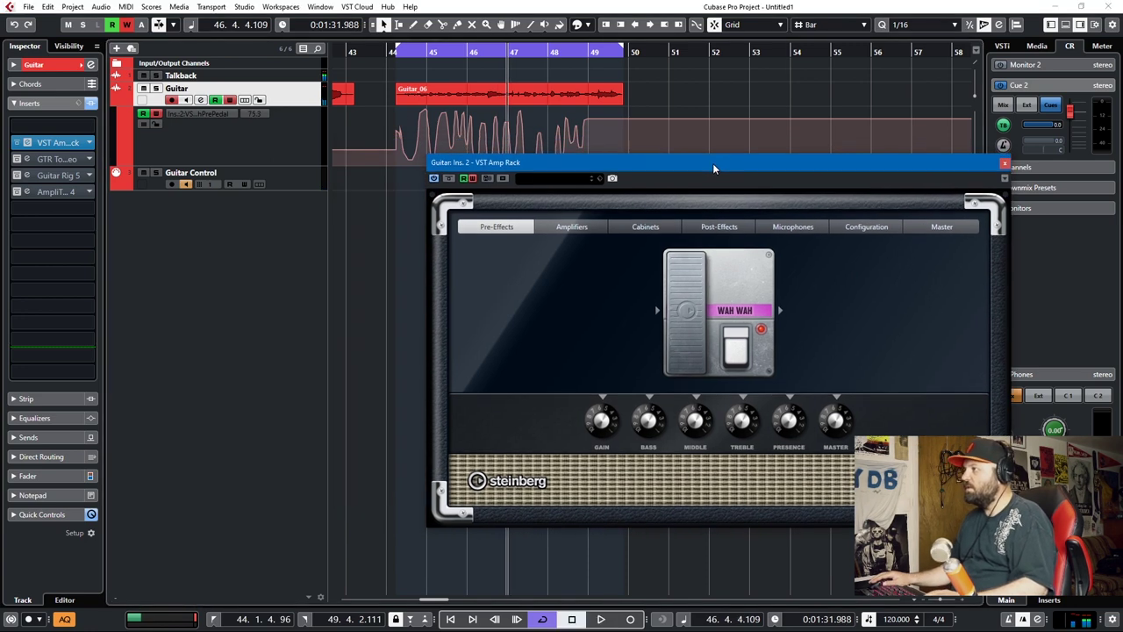
Step: Bypass VST Amp Rack, open GTR Tool Rack, and delete the old automation lane
click(16, 142)
click(16, 160)
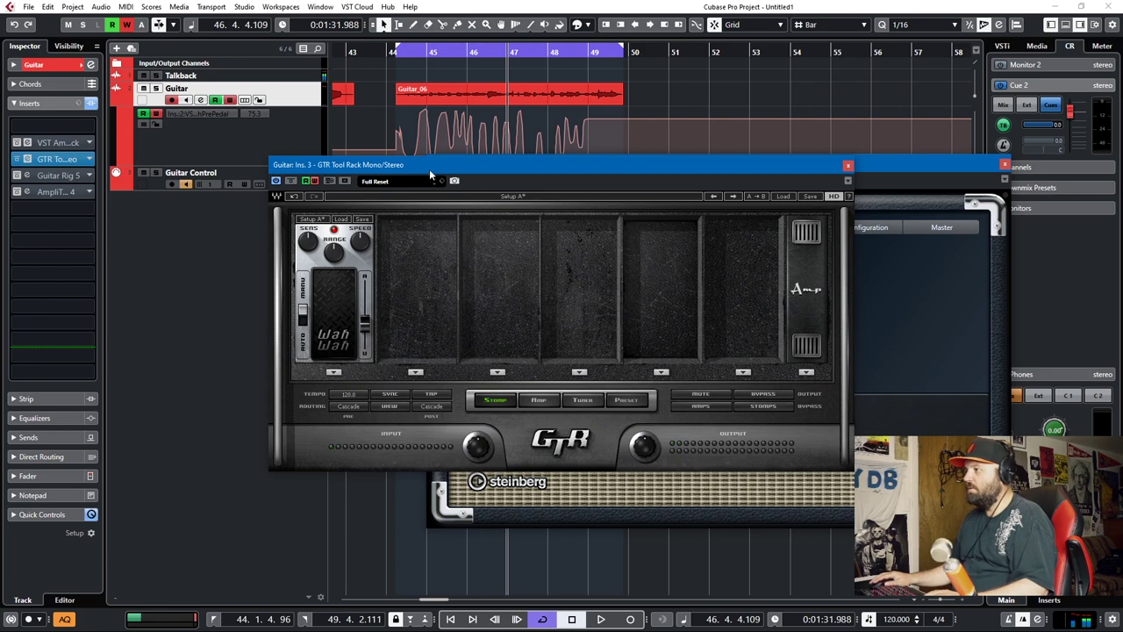
drag(429, 168, 429, 209)
click(302, 137)
key(Delete)
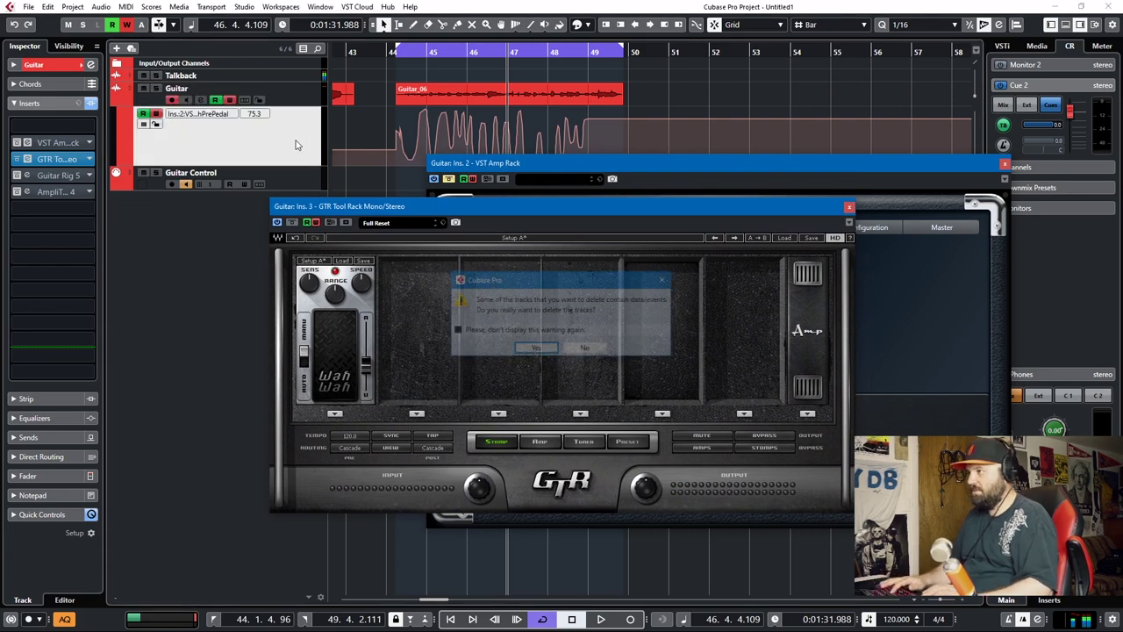
click(553, 351)
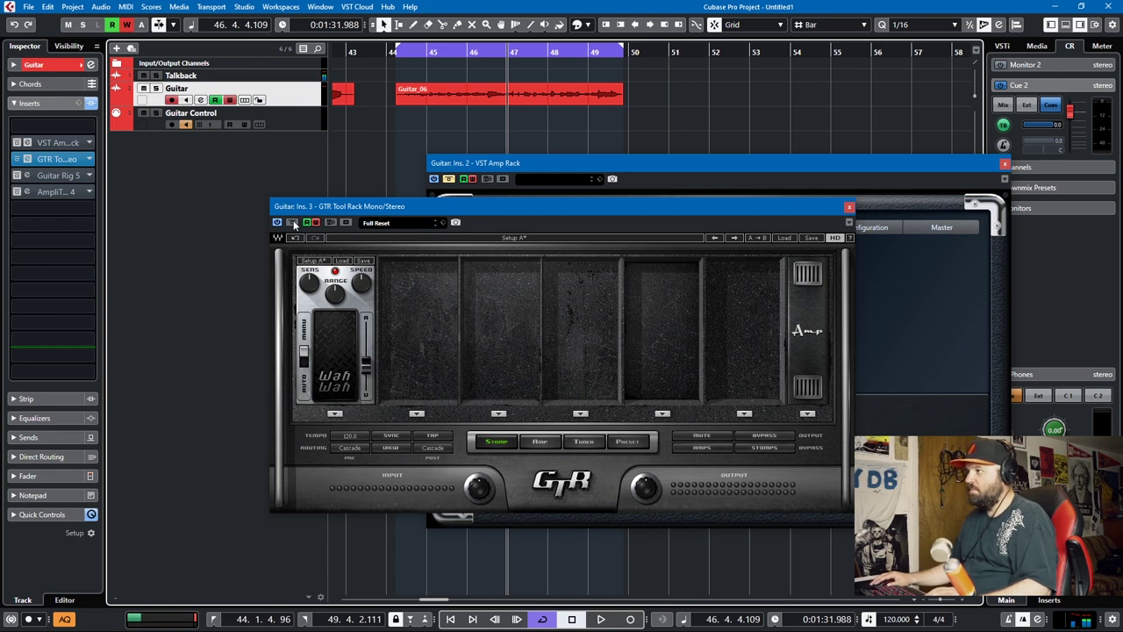
Step: Record a GTR wah pedal sweep toward toe, then move GTR aside to reveal VST Amp Rack
key(space)
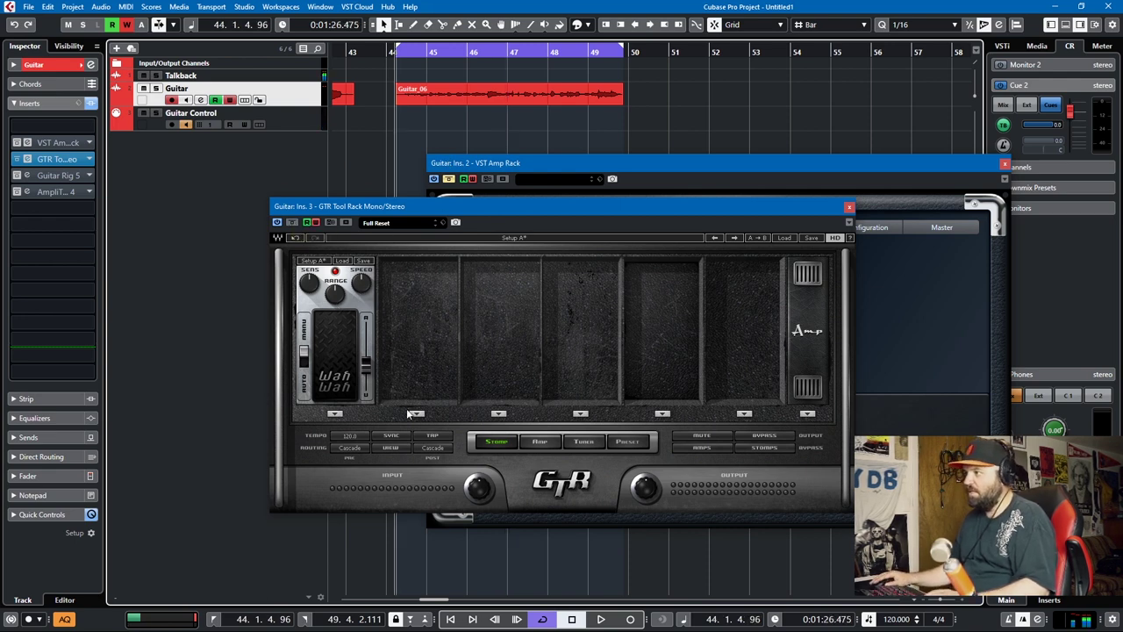
key(space)
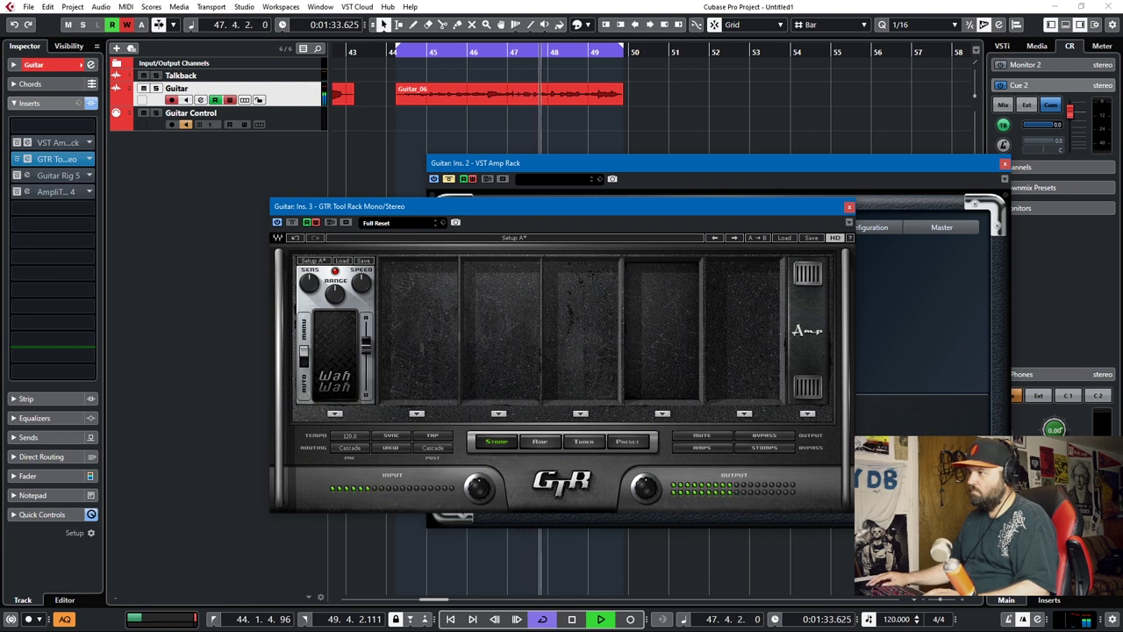
drag(366, 373, 370, 351)
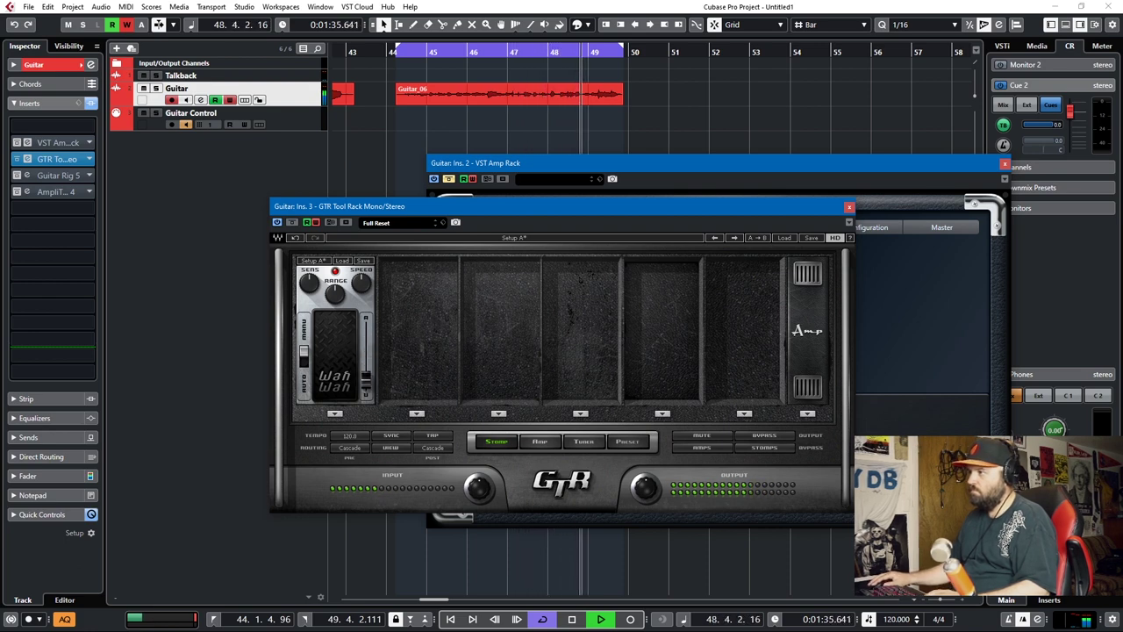
key(space)
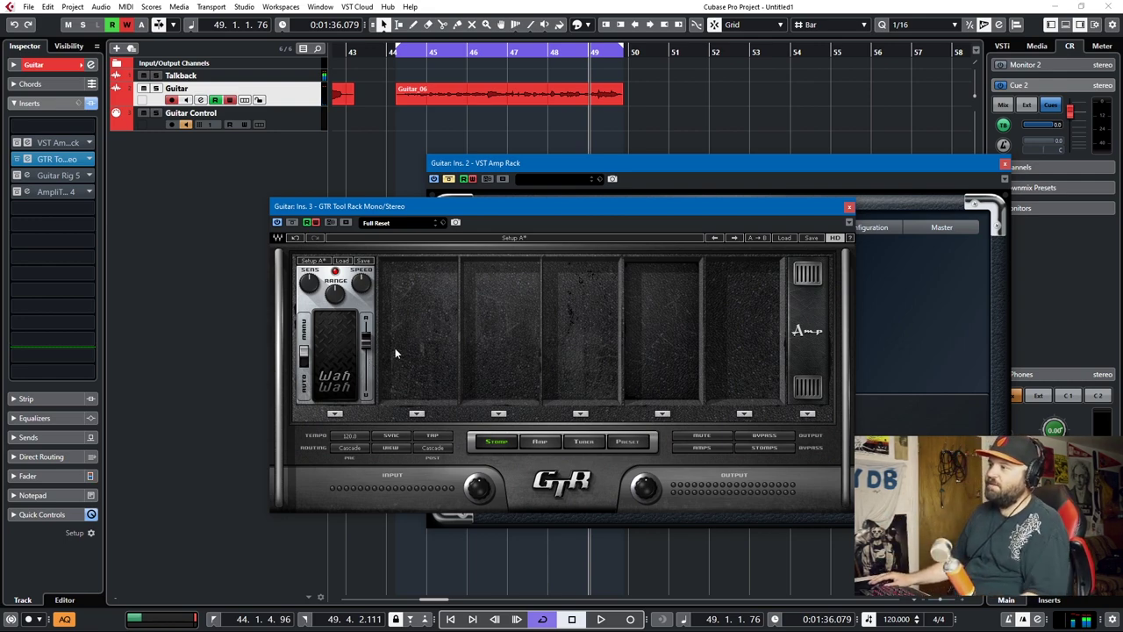
drag(607, 205, 299, 183)
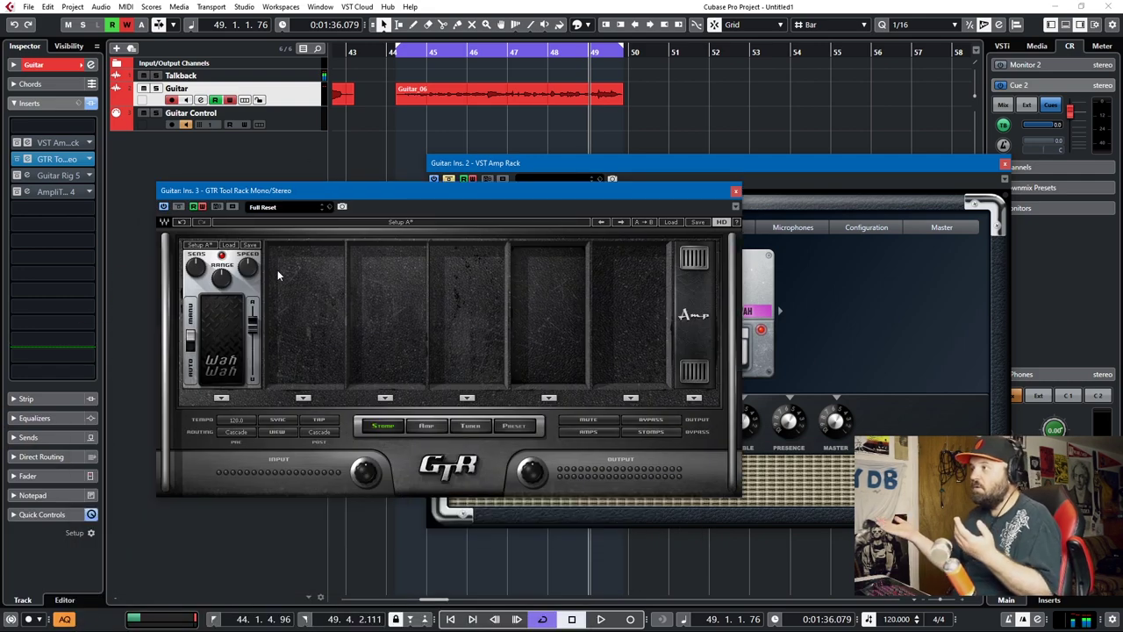
Step: Show the GTR wah automation lane and play it back from bar 44
right_click(296, 101)
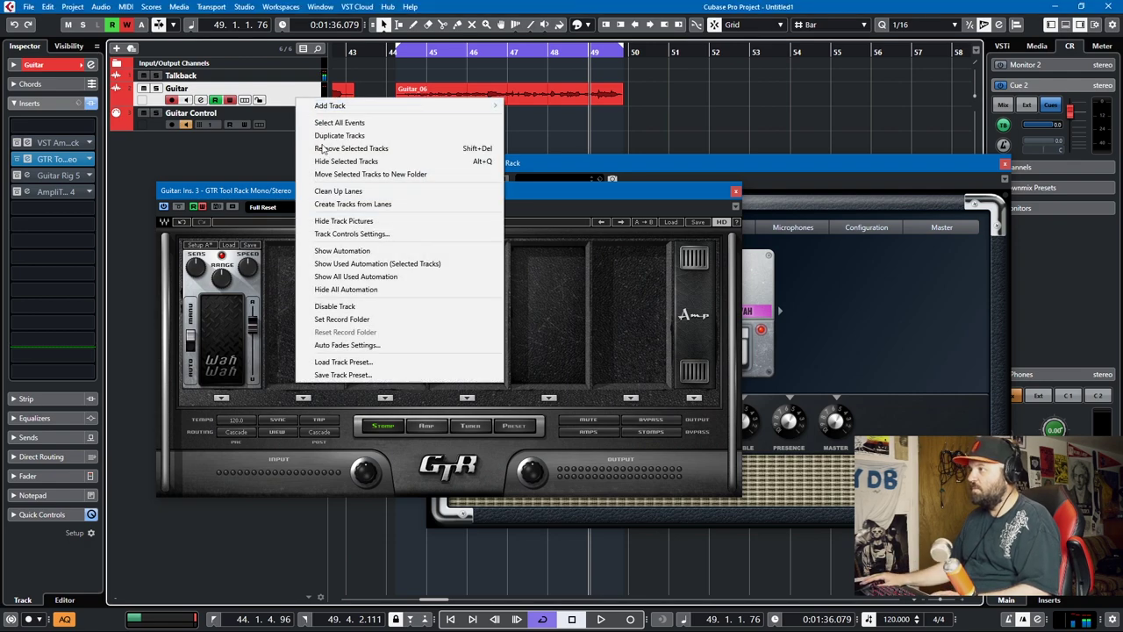
click(347, 262)
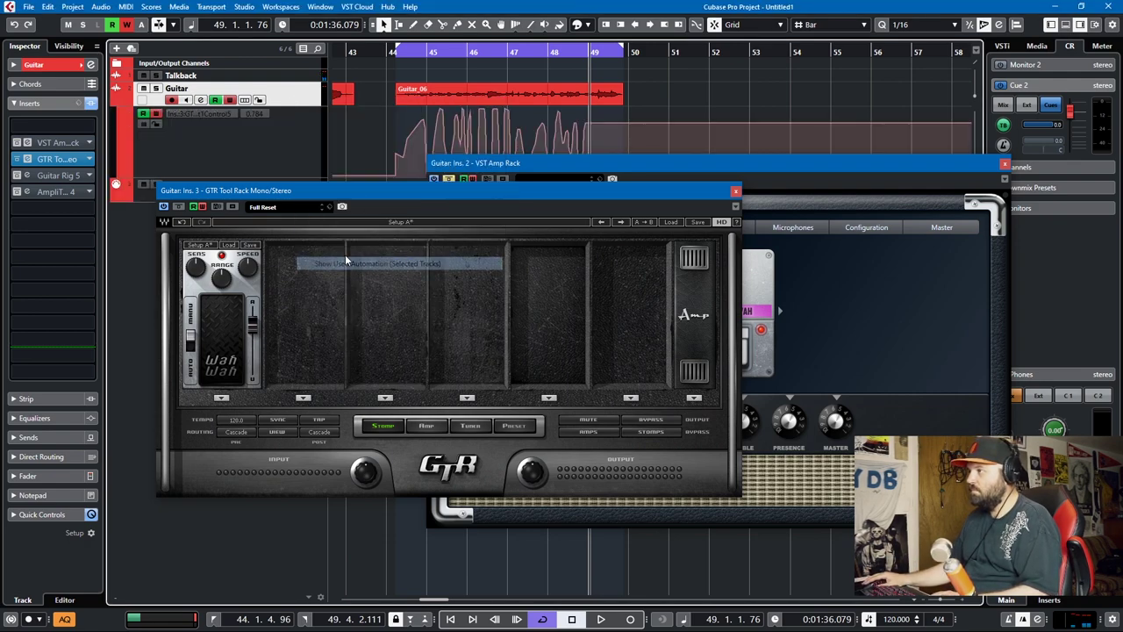
drag(373, 192, 497, 313)
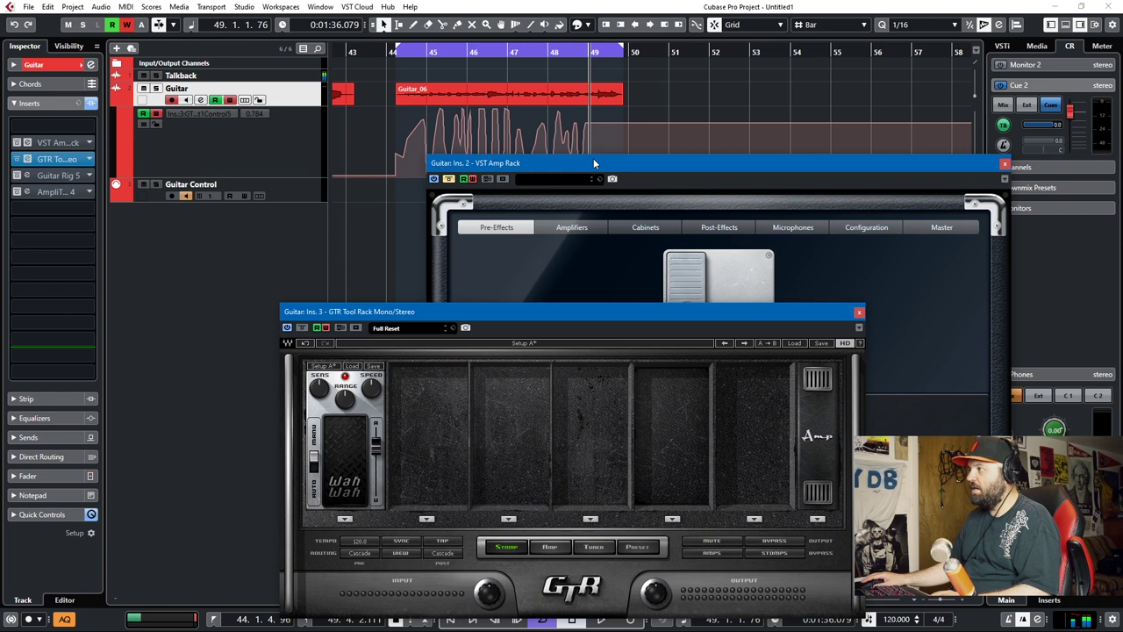
key(space)
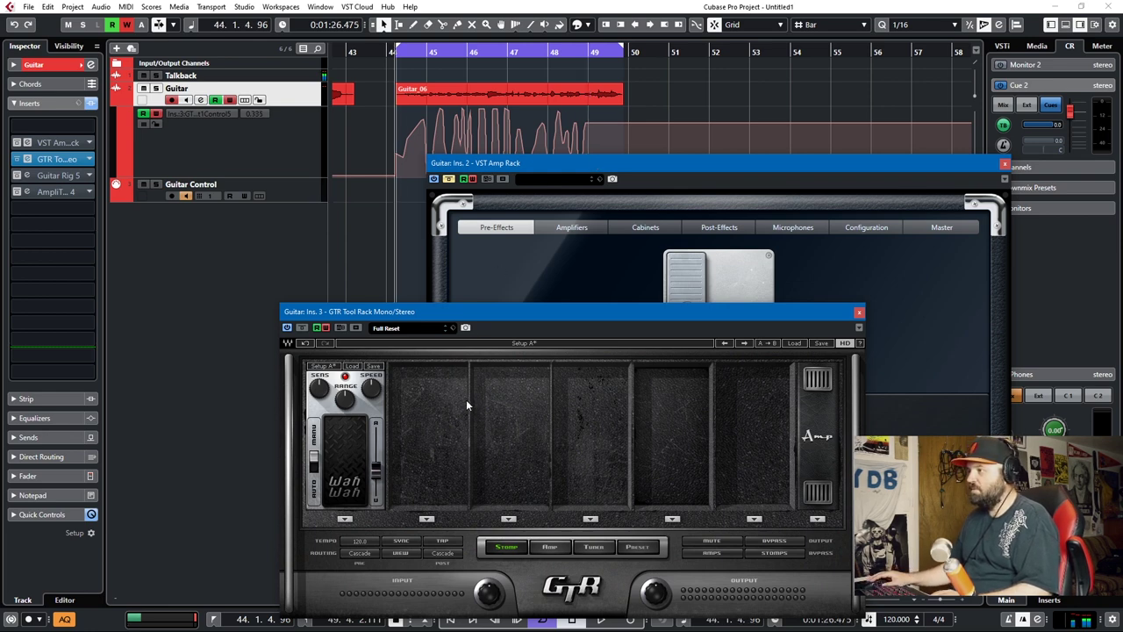
key(space)
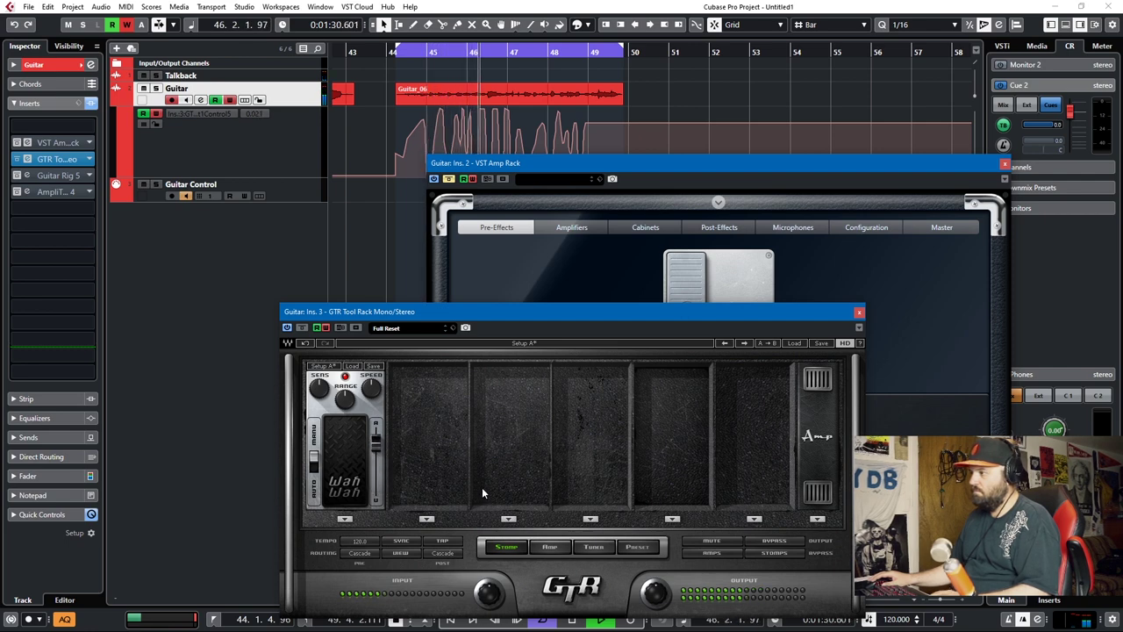
key(space)
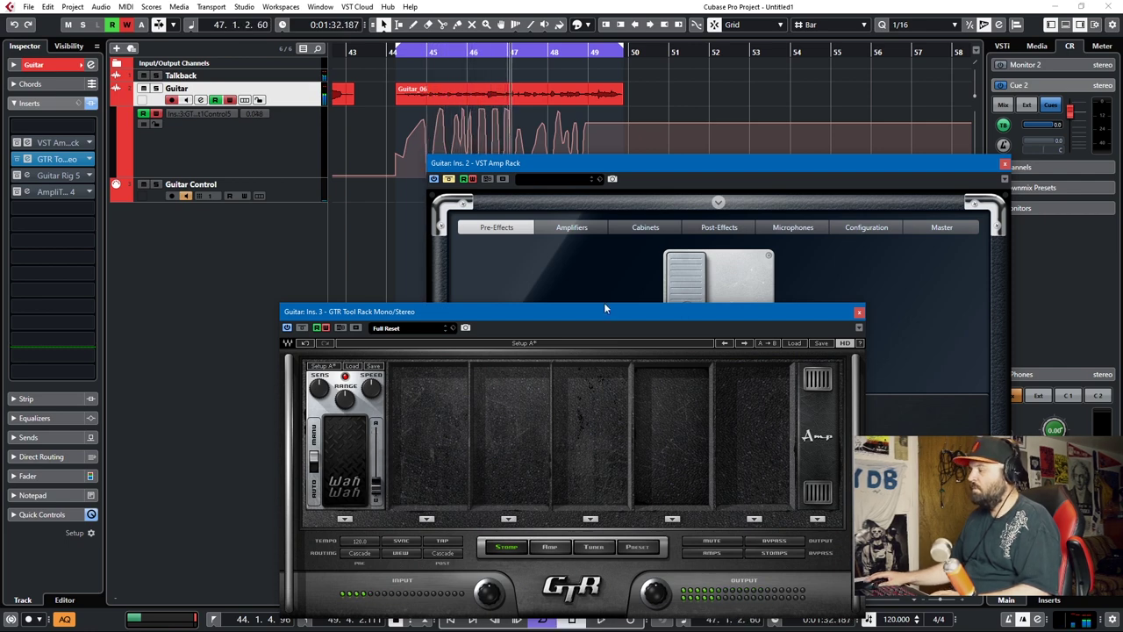
Step: Close GTR Tool Rack and VST Amp Rack, and delete the GTR wah automation lane
click(858, 314)
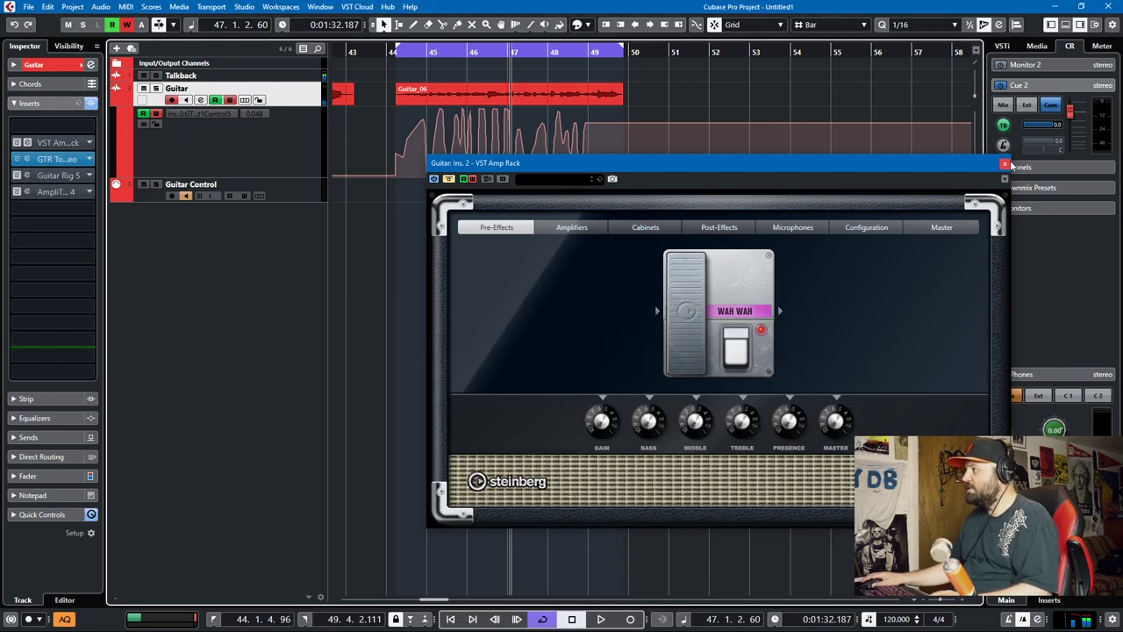
click(1004, 163)
click(293, 158)
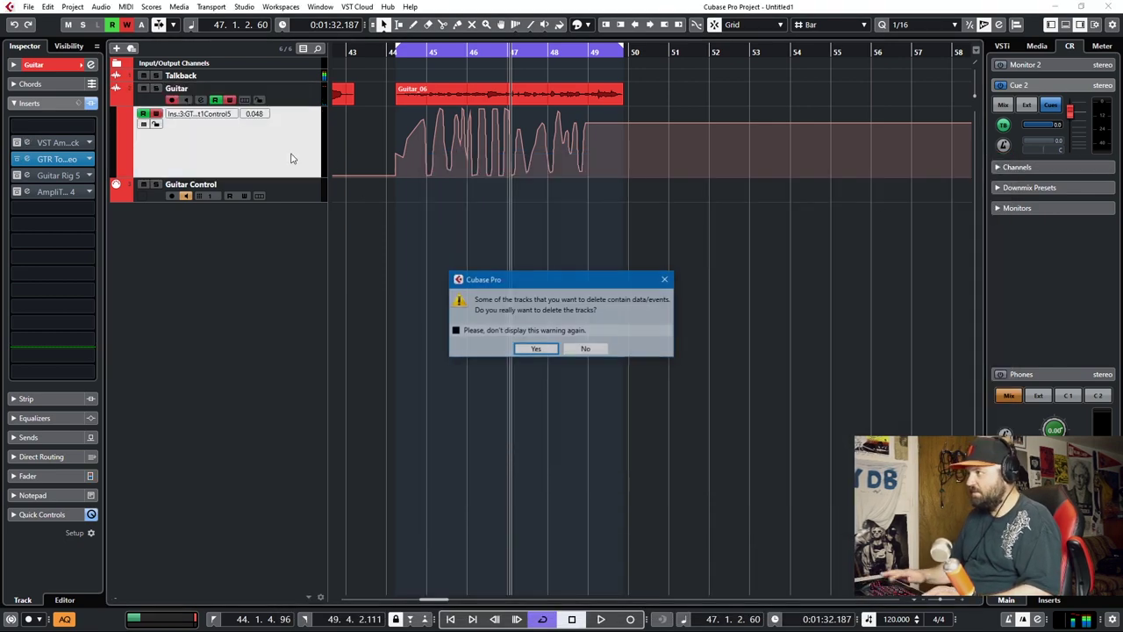
key(Delete)
click(535, 349)
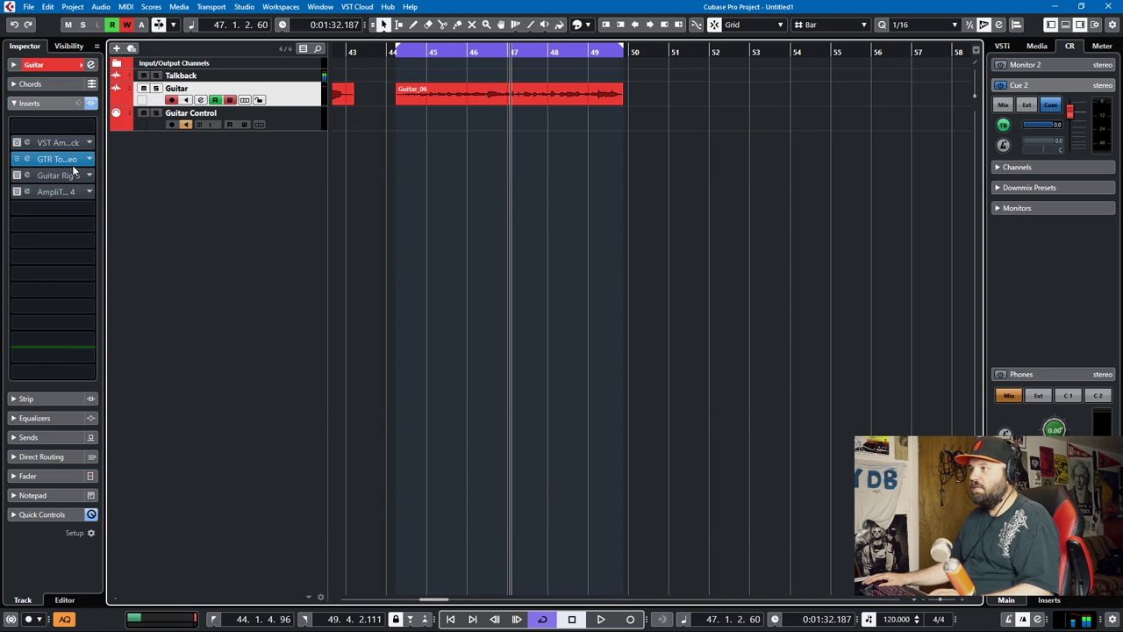
click(47, 177)
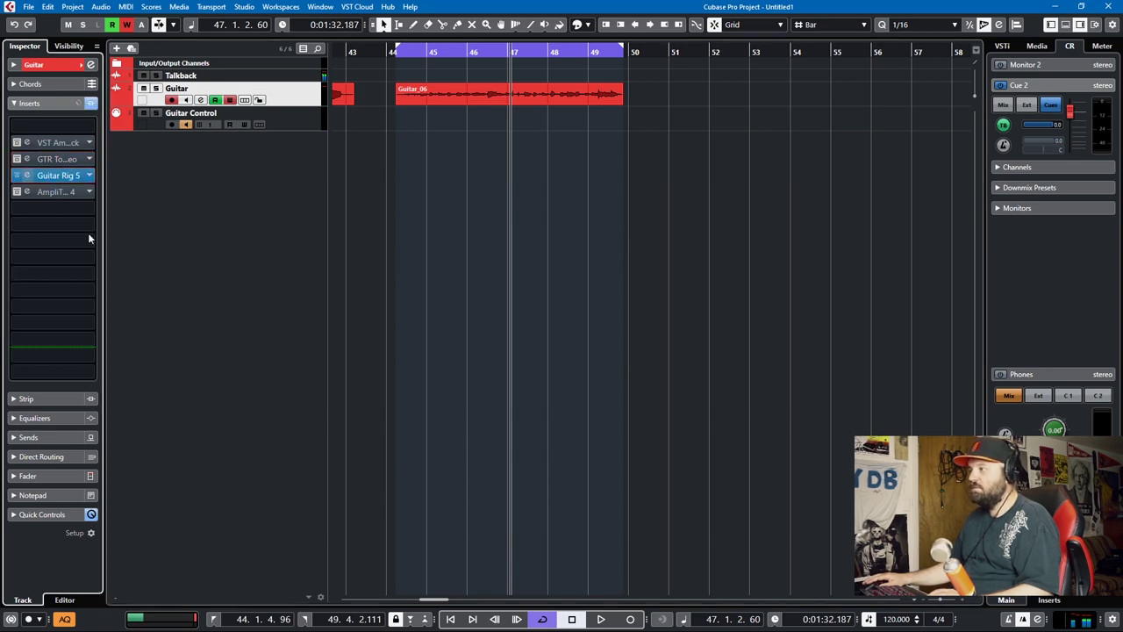
Step: From the left locator, play while sweeping the Guitar Rig 5 Real Wah to about 37.7%
drag(231, 110, 675, 63)
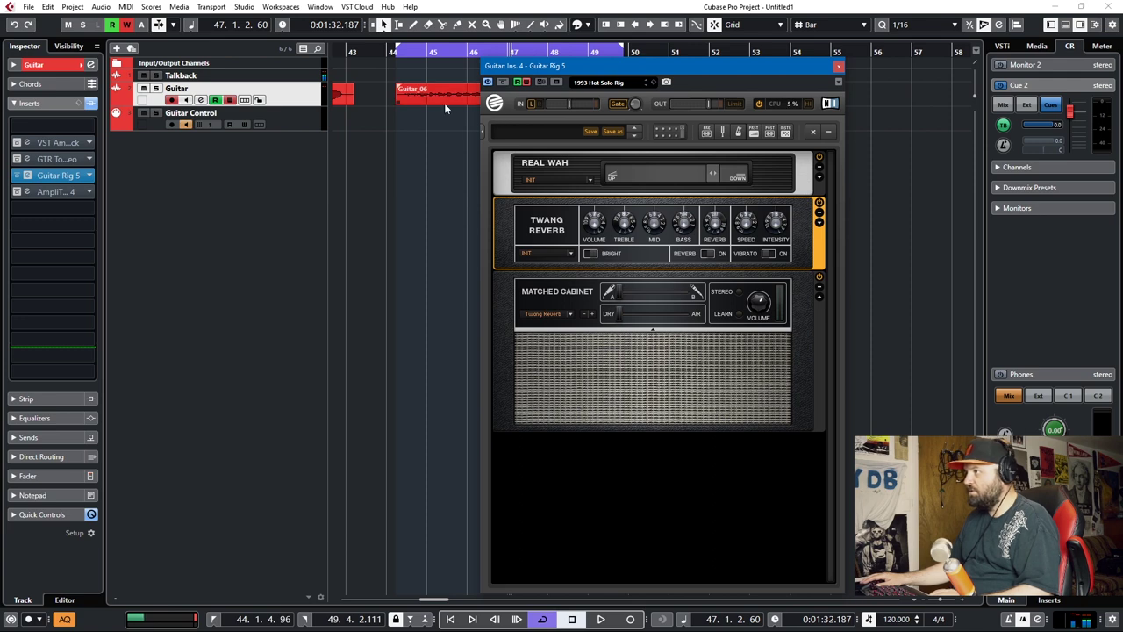
key(KP_1)
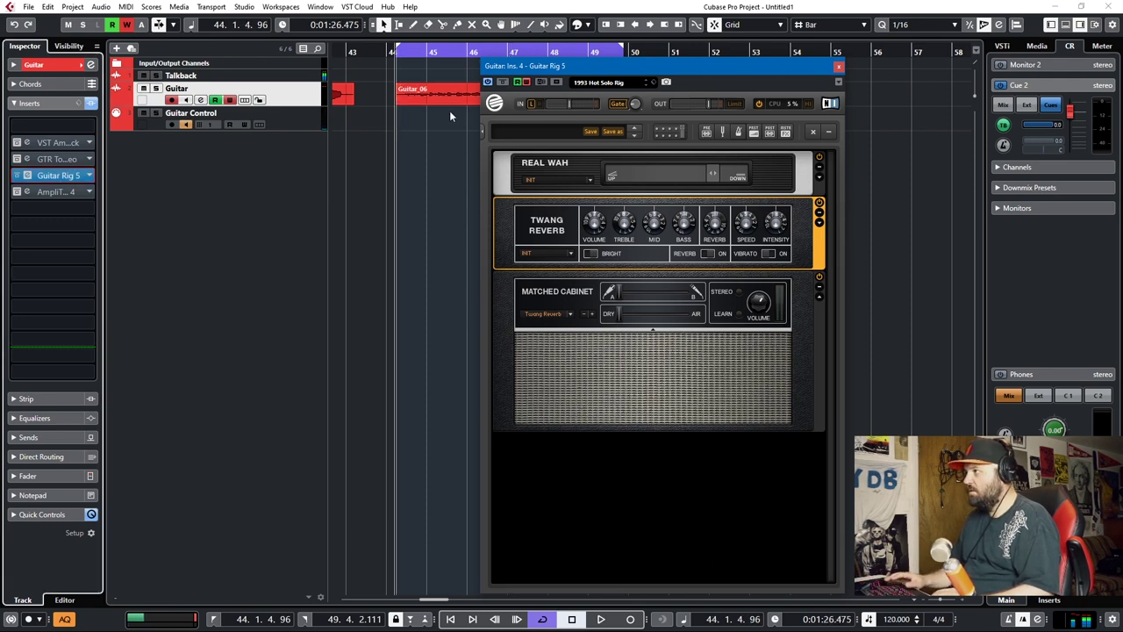
drag(712, 174, 676, 183)
key(space)
key(space)
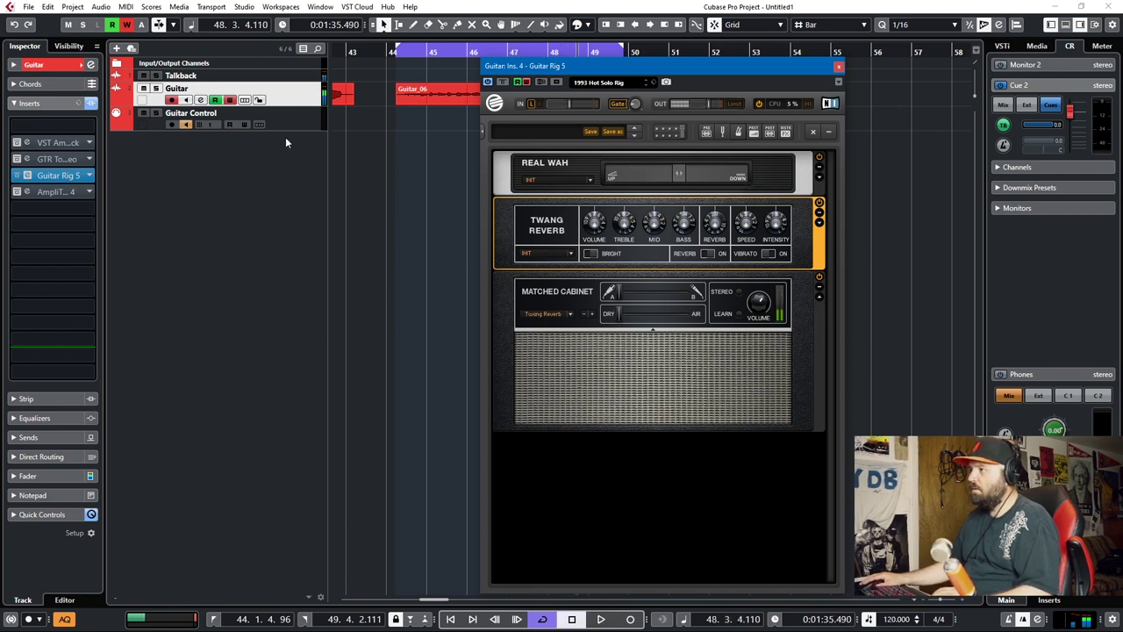
Step: Show the Guitar Rig WahPedal automation lane and play it from the left locator
right_click(297, 106)
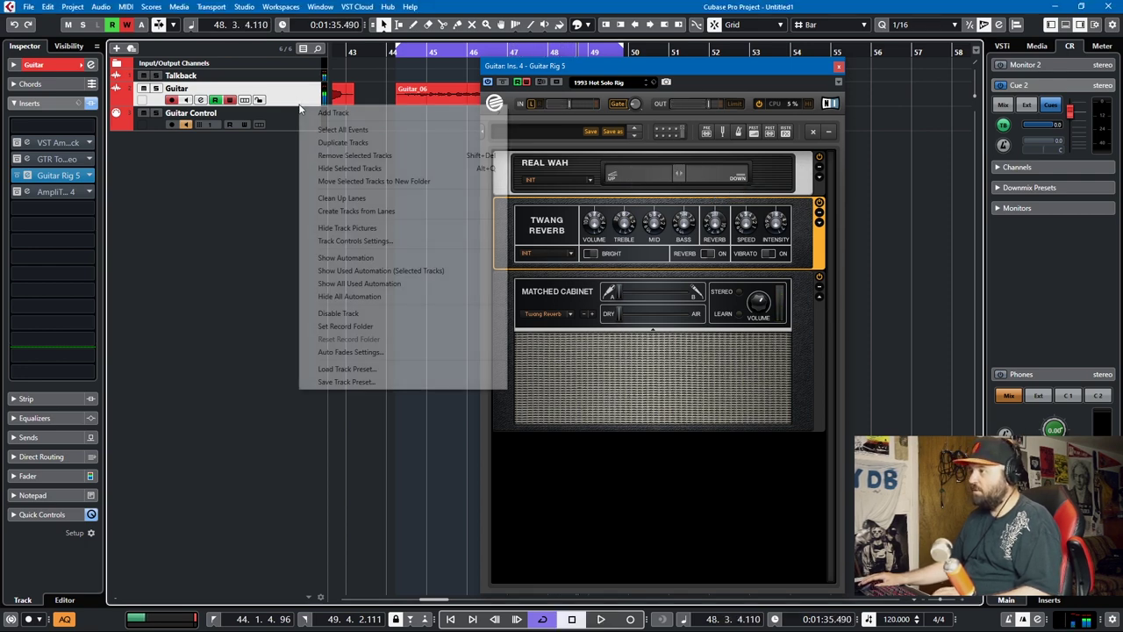
click(357, 268)
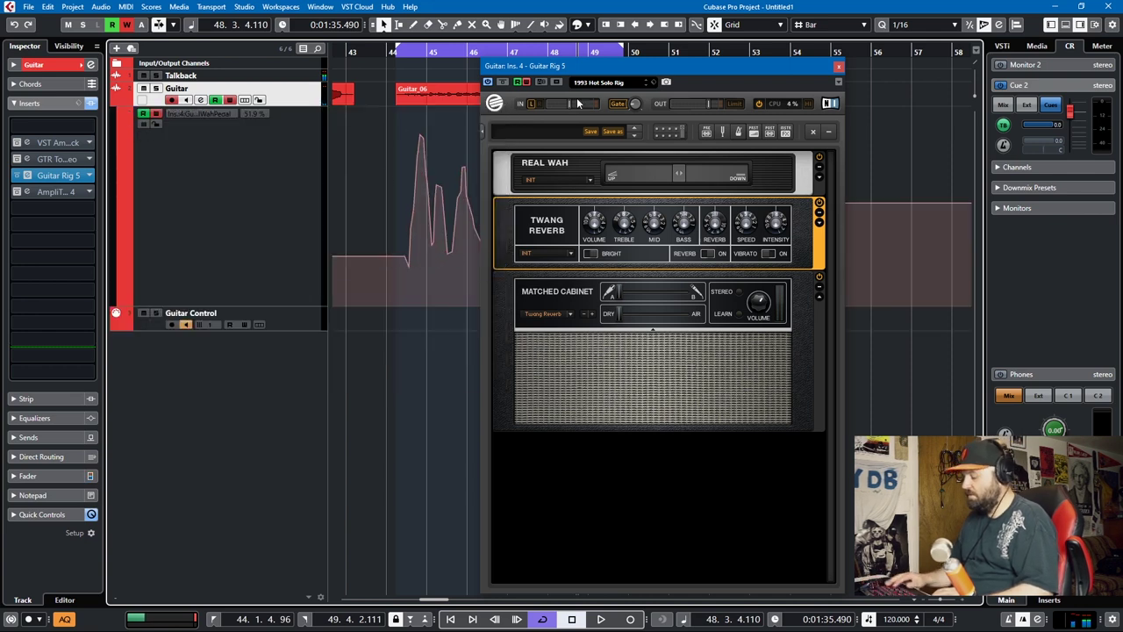
key(KP_1)
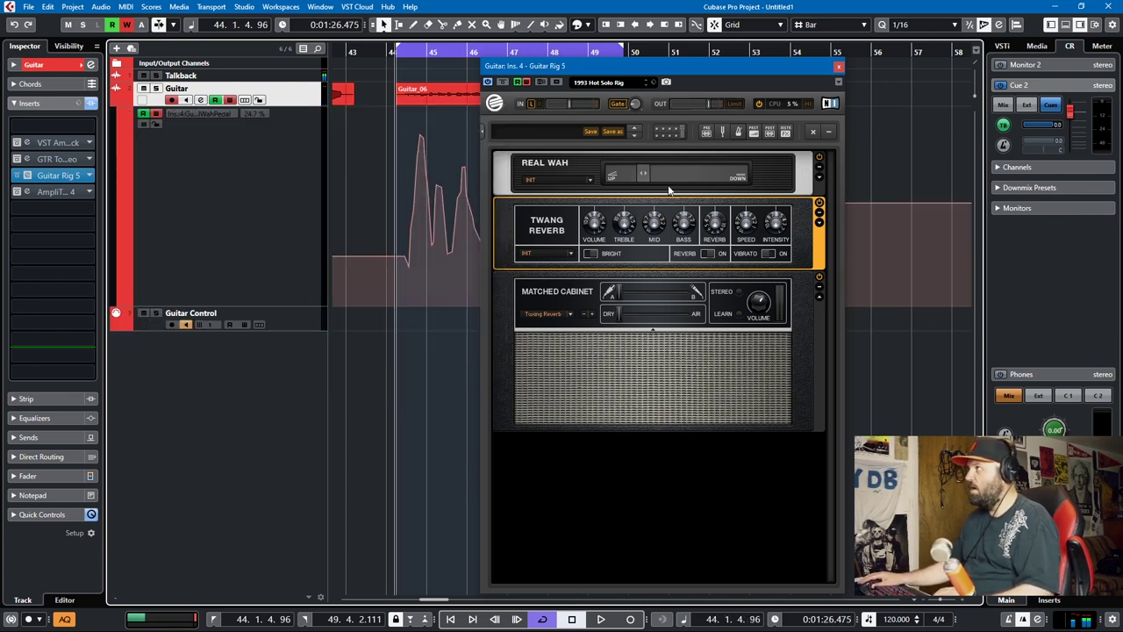
key(space)
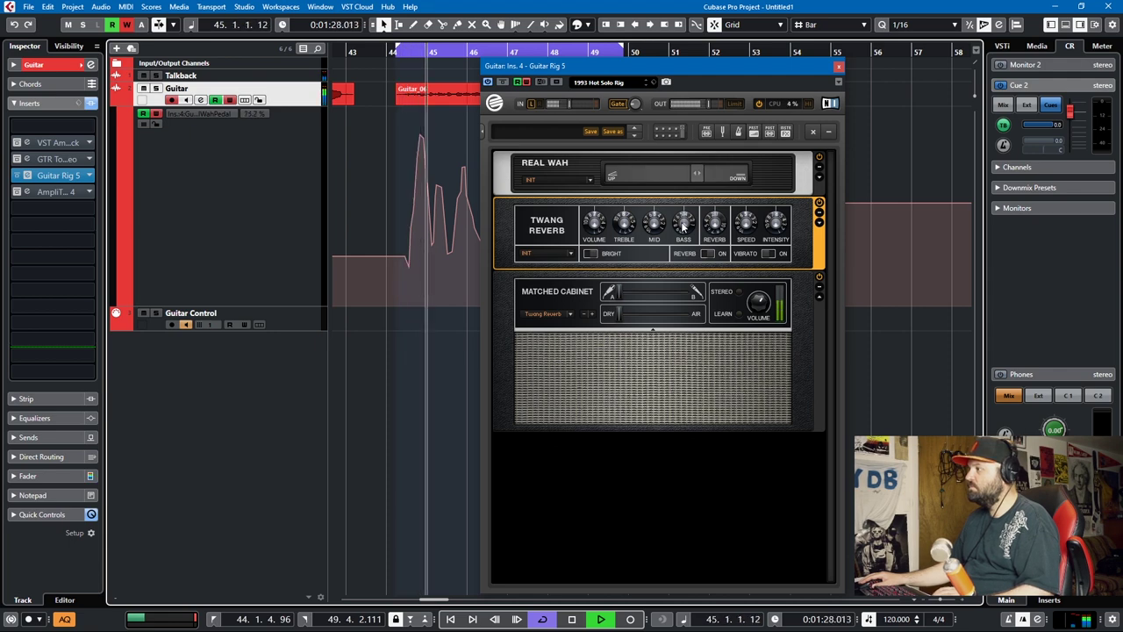
key(space)
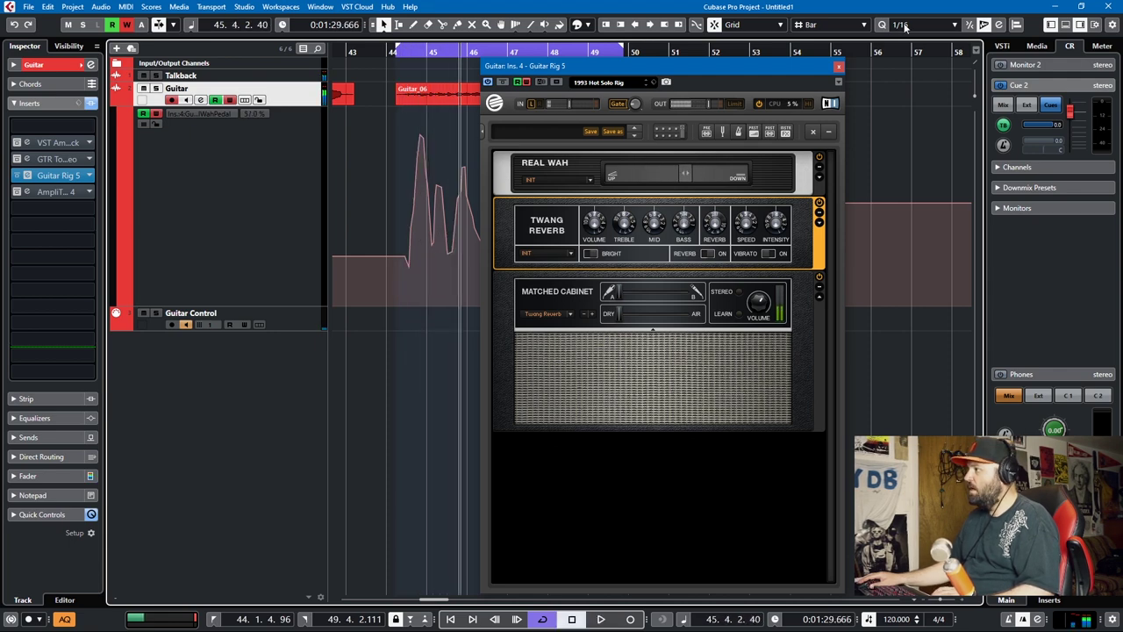
Step: Turn off automation writing for Guitar Rig 5 and close its window
click(525, 81)
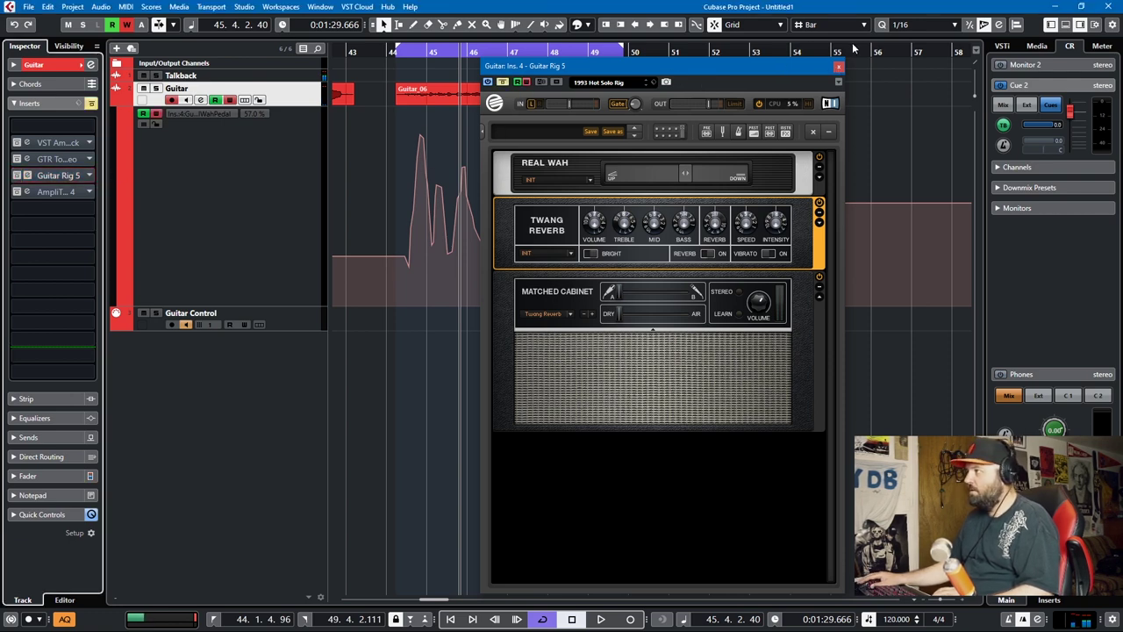
click(839, 66)
click(53, 191)
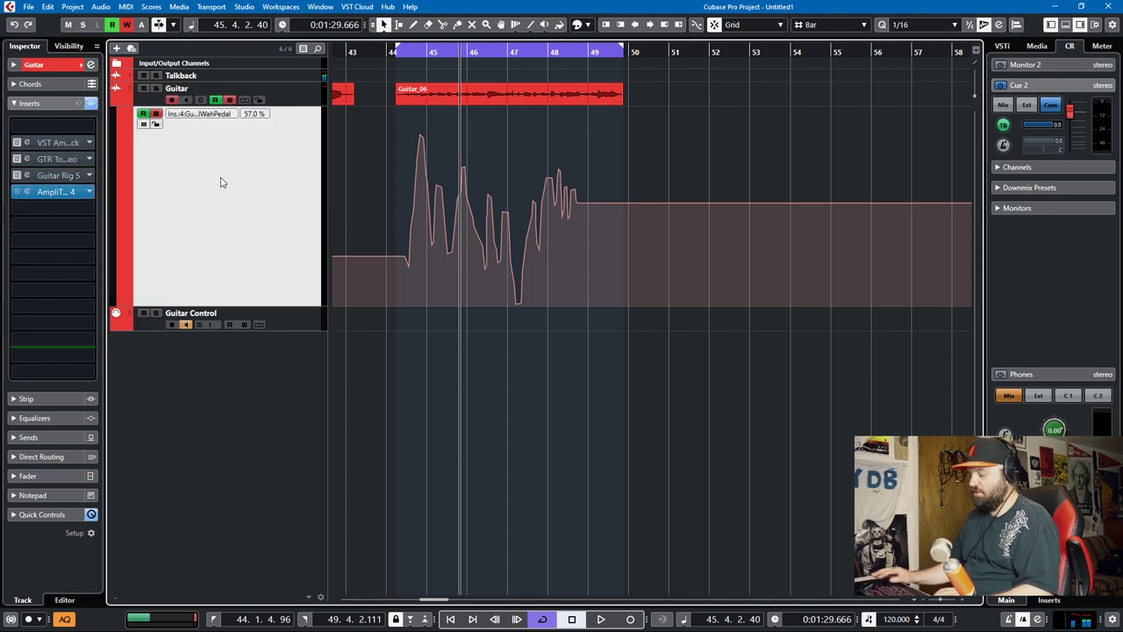
Step: Delete the WahPedal automation lane and open AmpliTube 4 higher on screen
key(Delete)
click(532, 349)
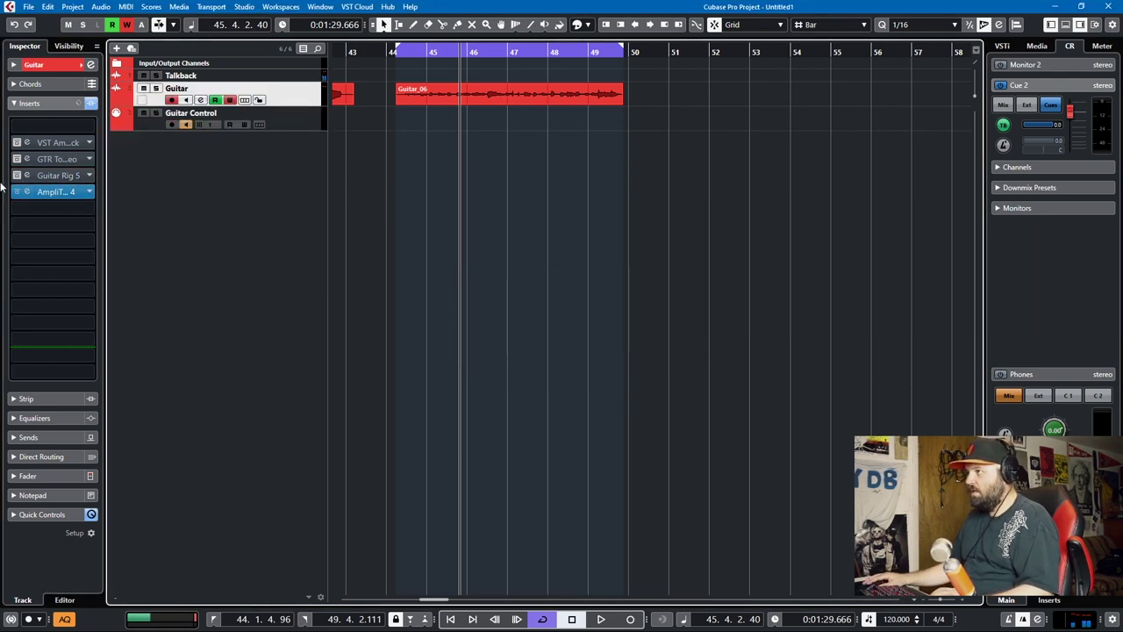
click(63, 193)
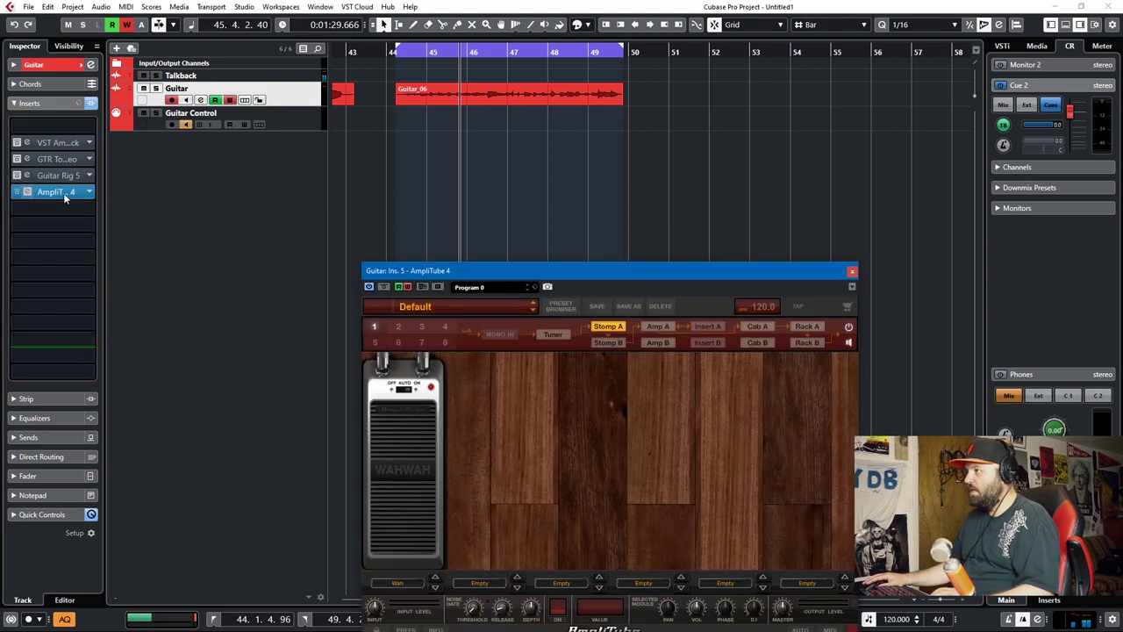
drag(621, 269, 620, 134)
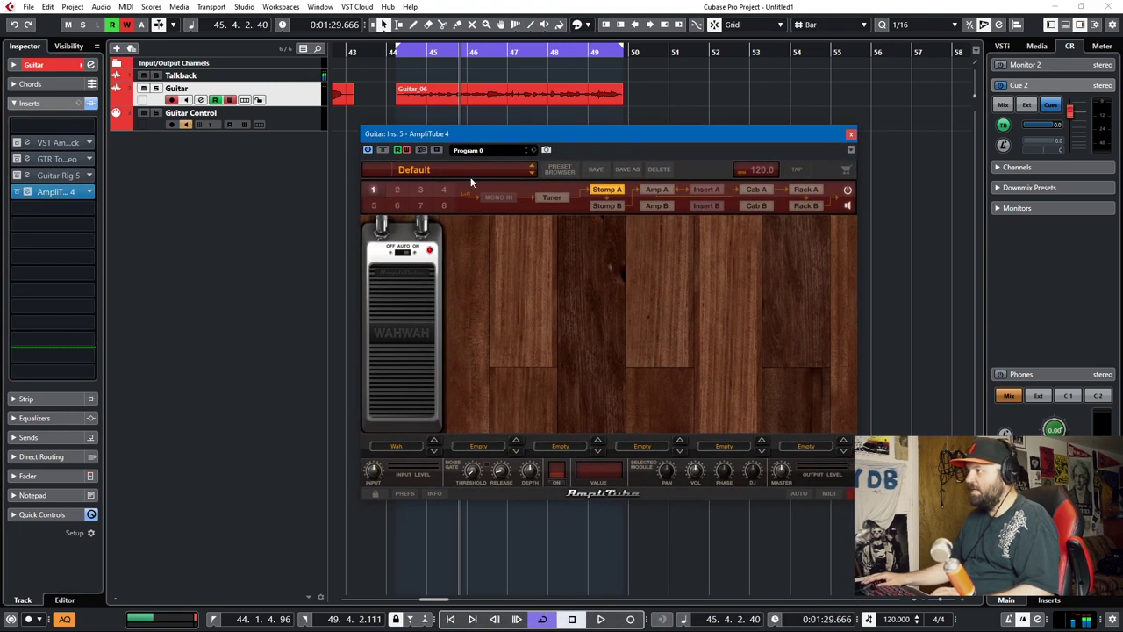
drag(531, 134, 555, 160)
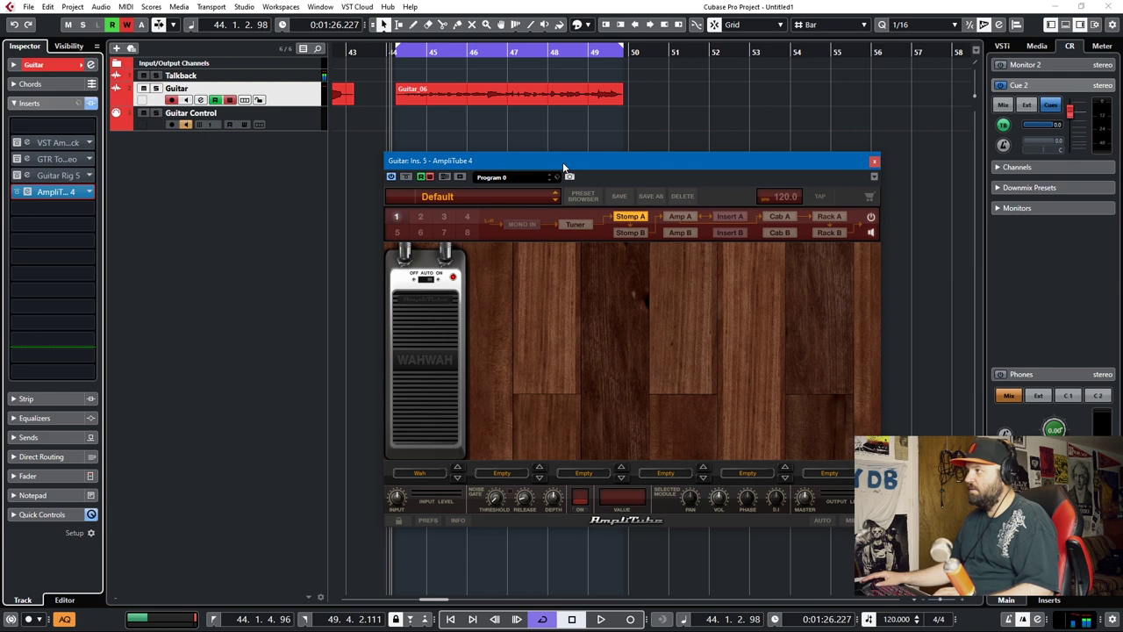
Step: Record an AmpliTube 4 wah treadle sweep during playback, ending at 25.00%
key(space)
drag(430, 425, 424, 351)
key(space)
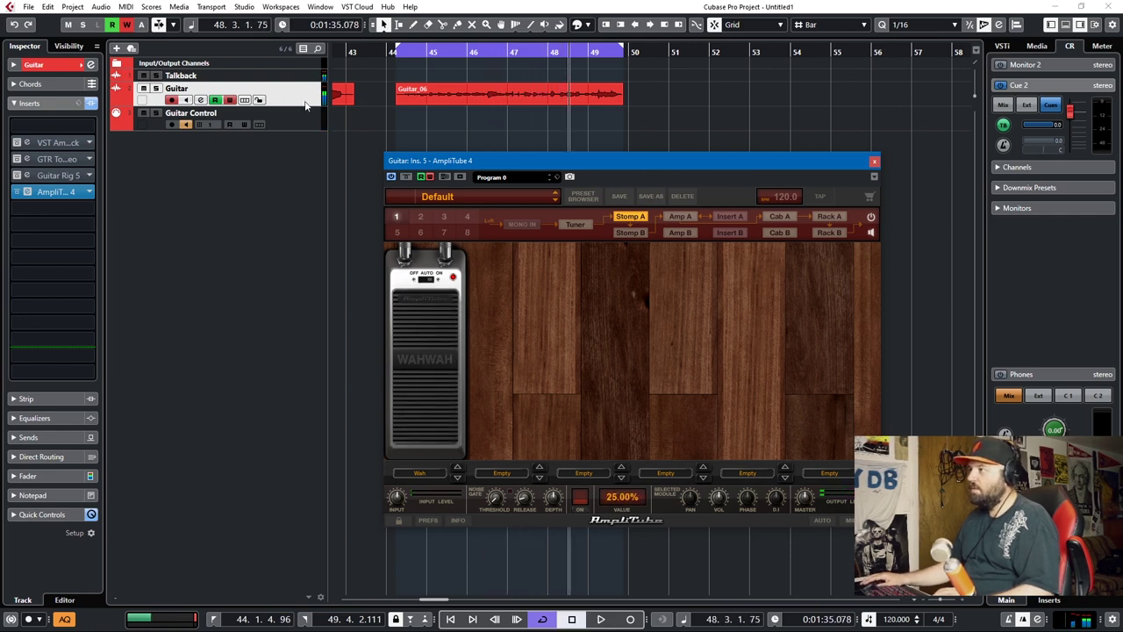
Step: Show the Guitar track's used automation, then close the AmpliTube 4 window
right_click(306, 99)
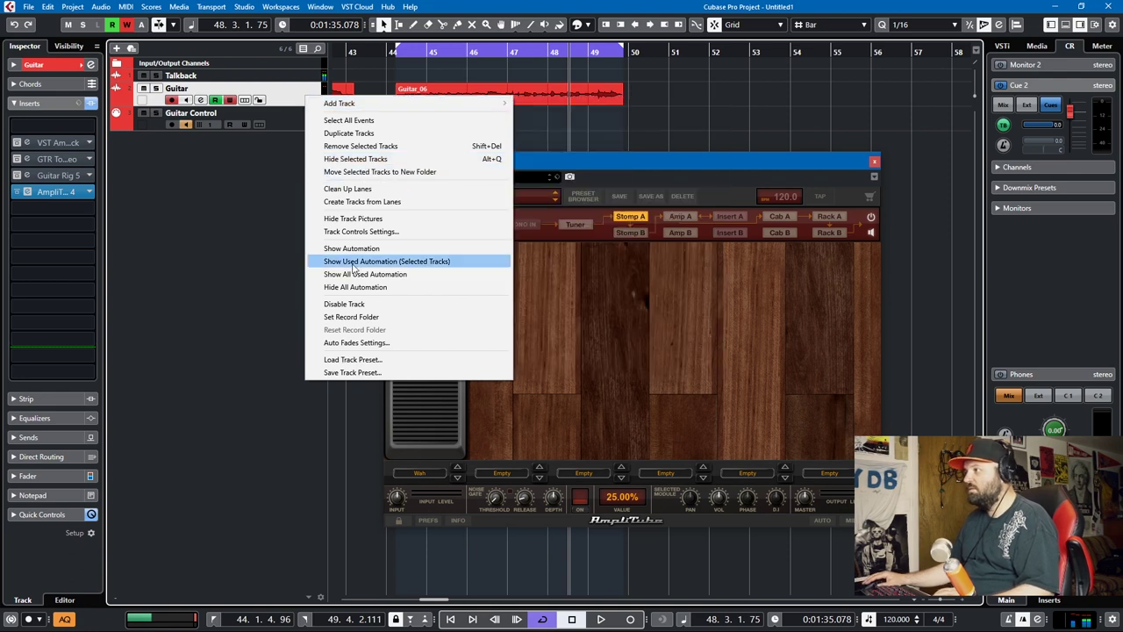
click(351, 262)
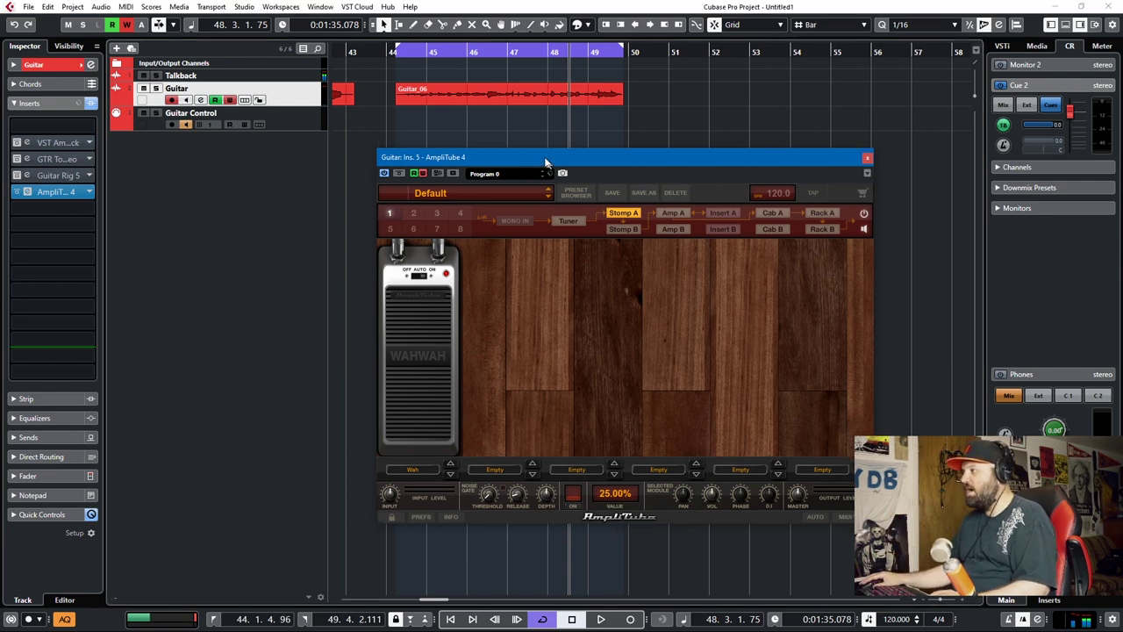
drag(535, 160, 397, 120)
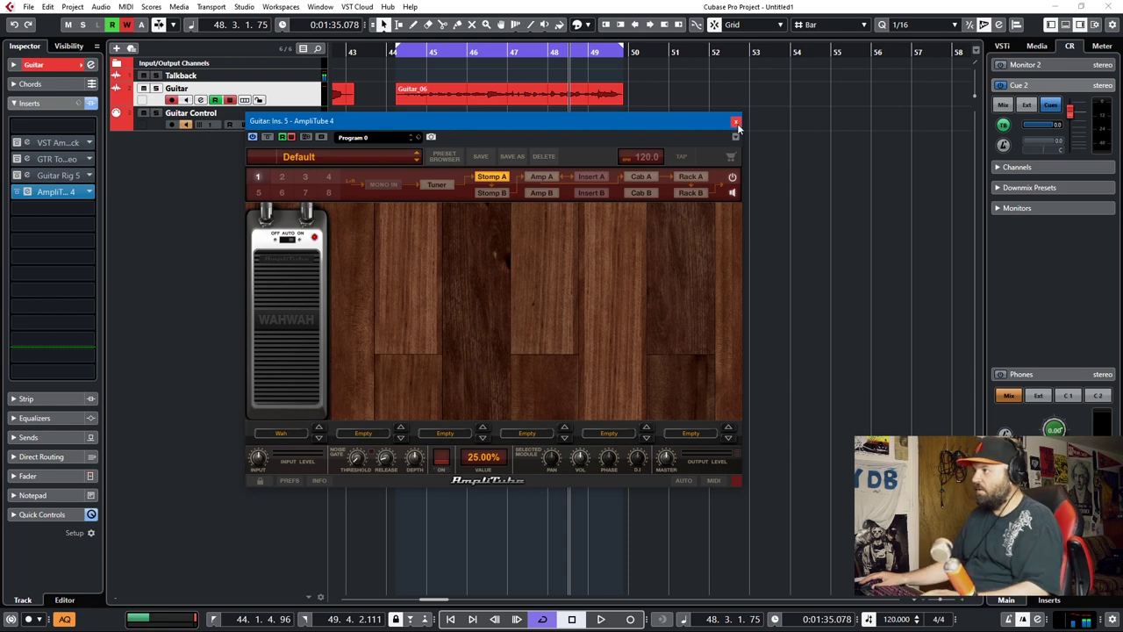
click(735, 124)
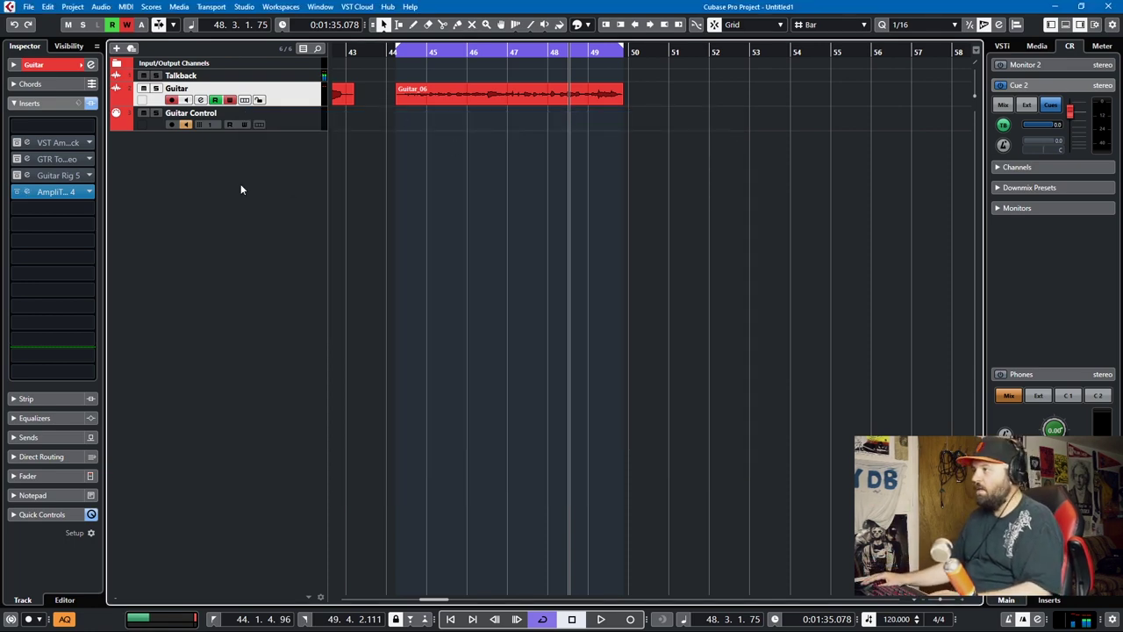
Step: Set Guitar Control's MIDI output to Guitar: Ins. 5. AmpliTube 4 - MIDI In
click(309, 123)
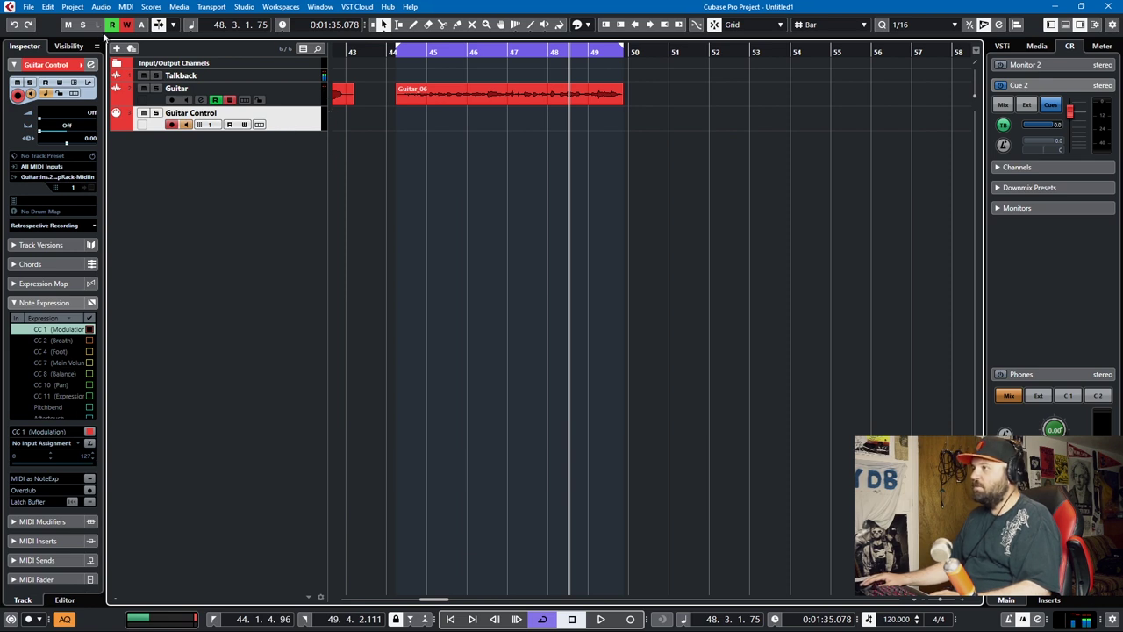
click(116, 49)
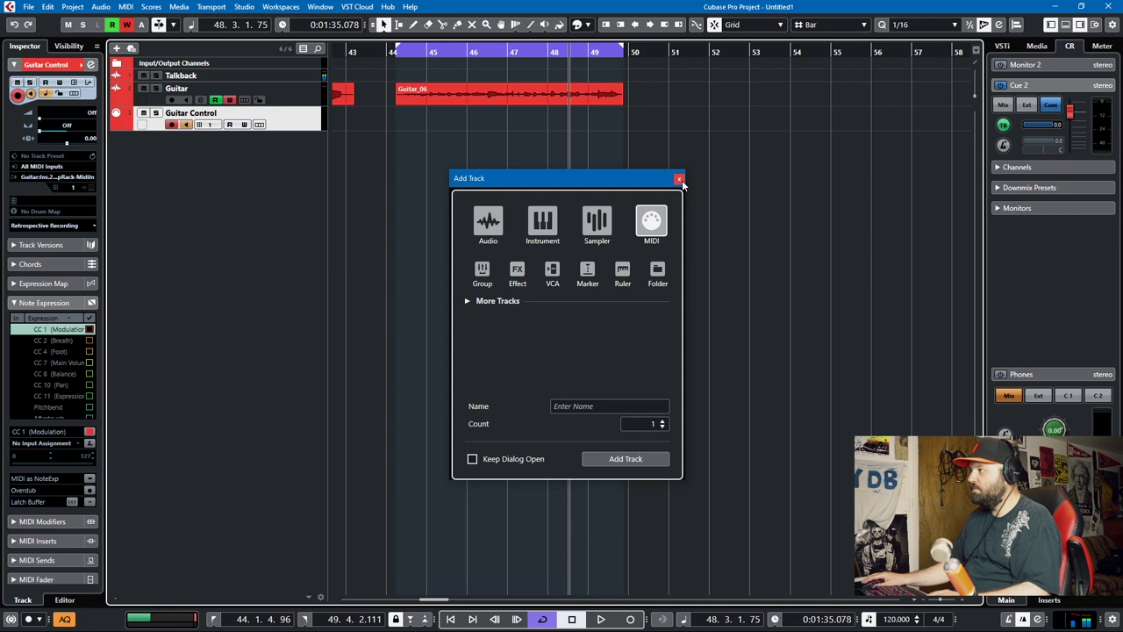
click(679, 179)
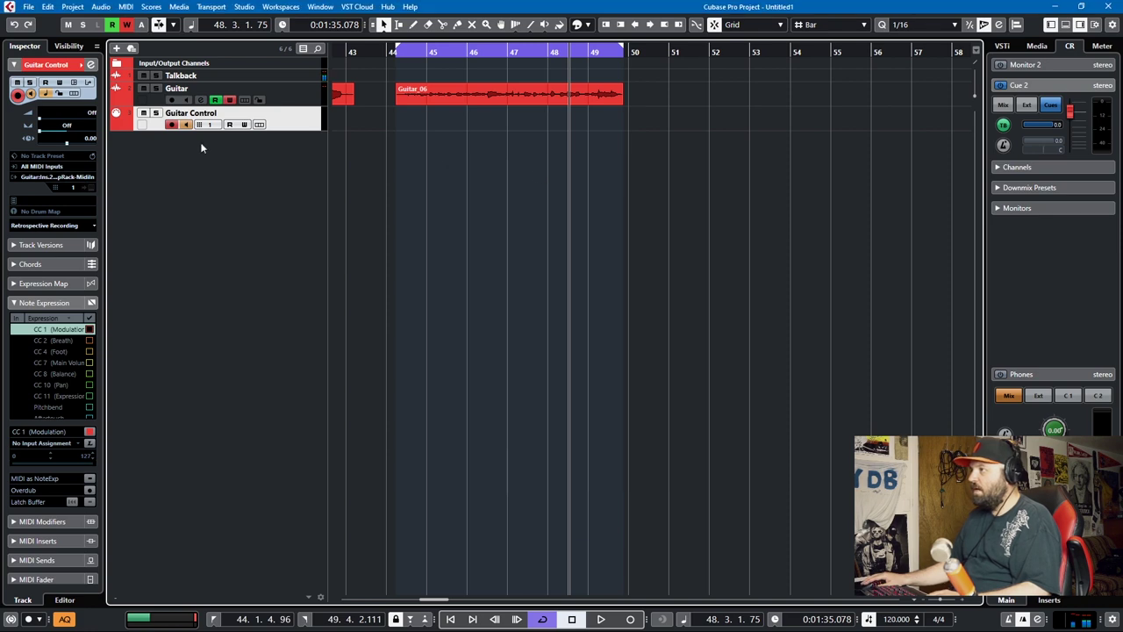
click(286, 97)
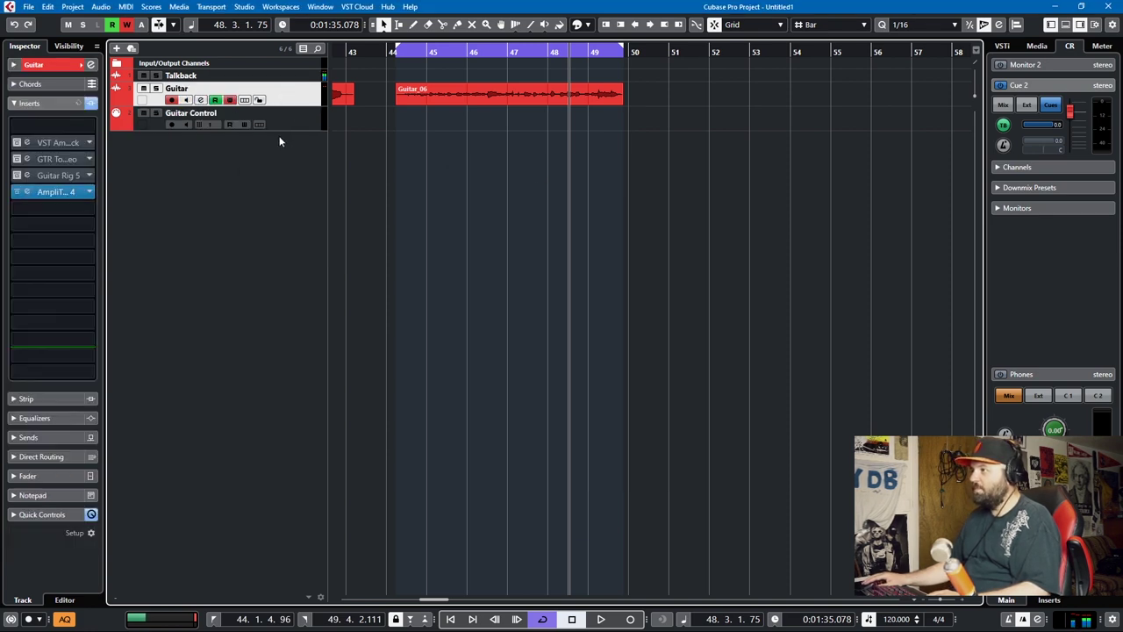
click(300, 122)
click(27, 178)
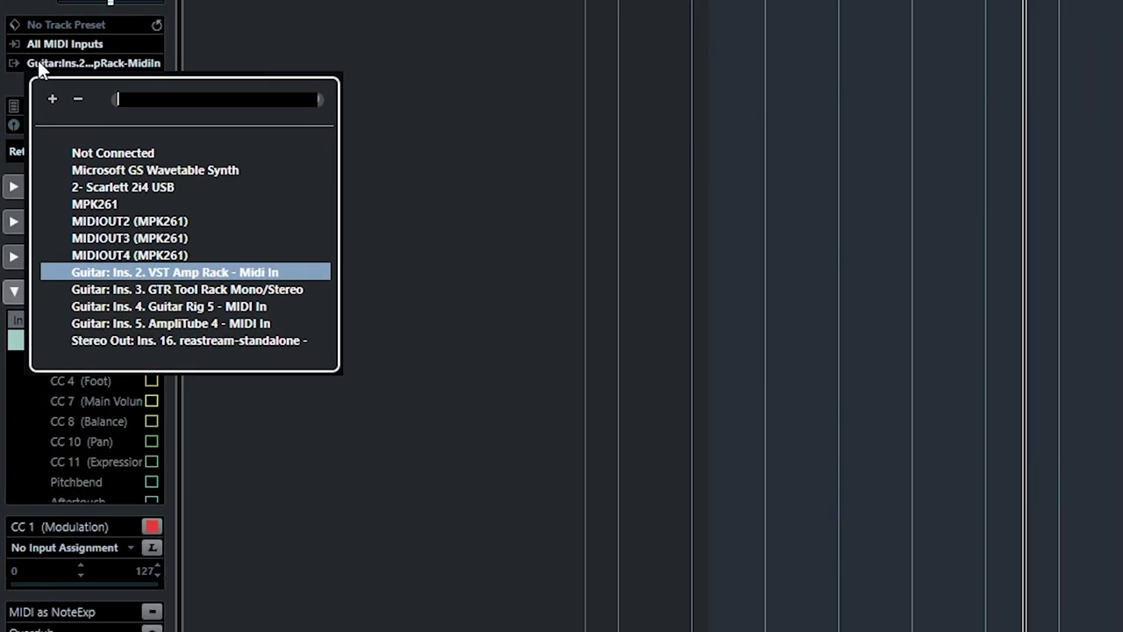
click(112, 321)
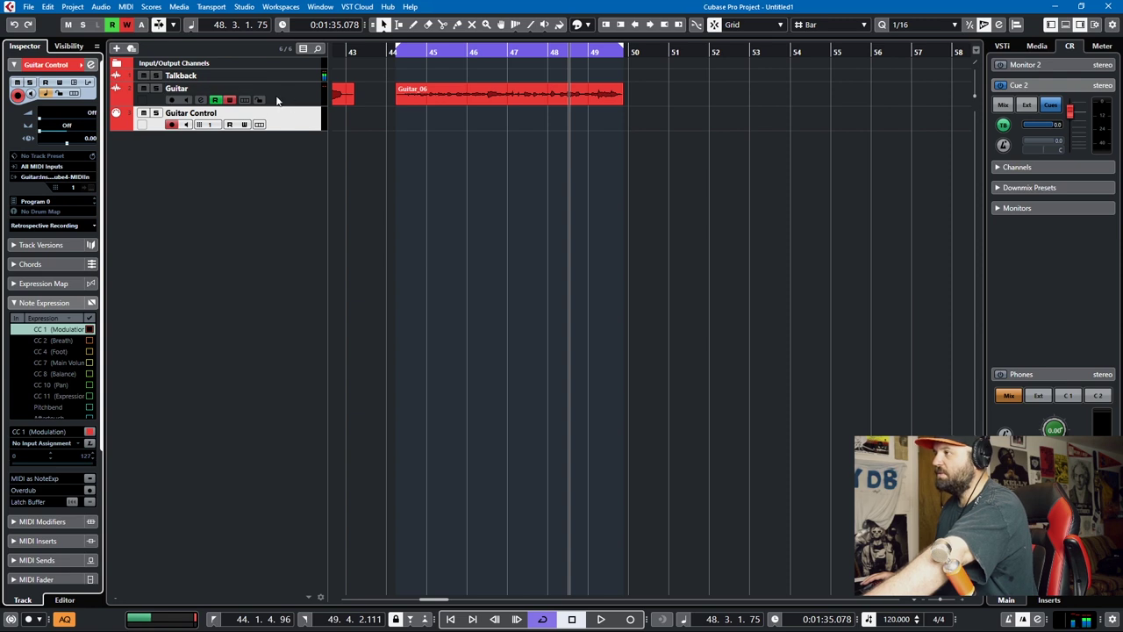
Step: Open AmpliTube 4 on the Guitar track and assign its Wah pedal to Midi CC 1
click(304, 99)
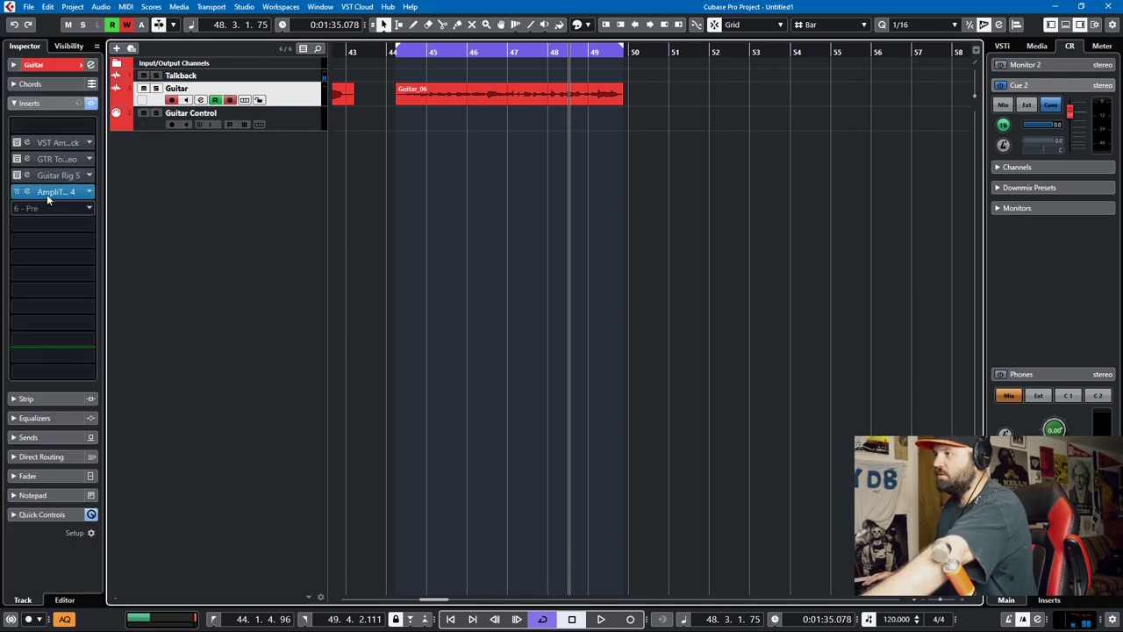
click(55, 191)
right_click(283, 321)
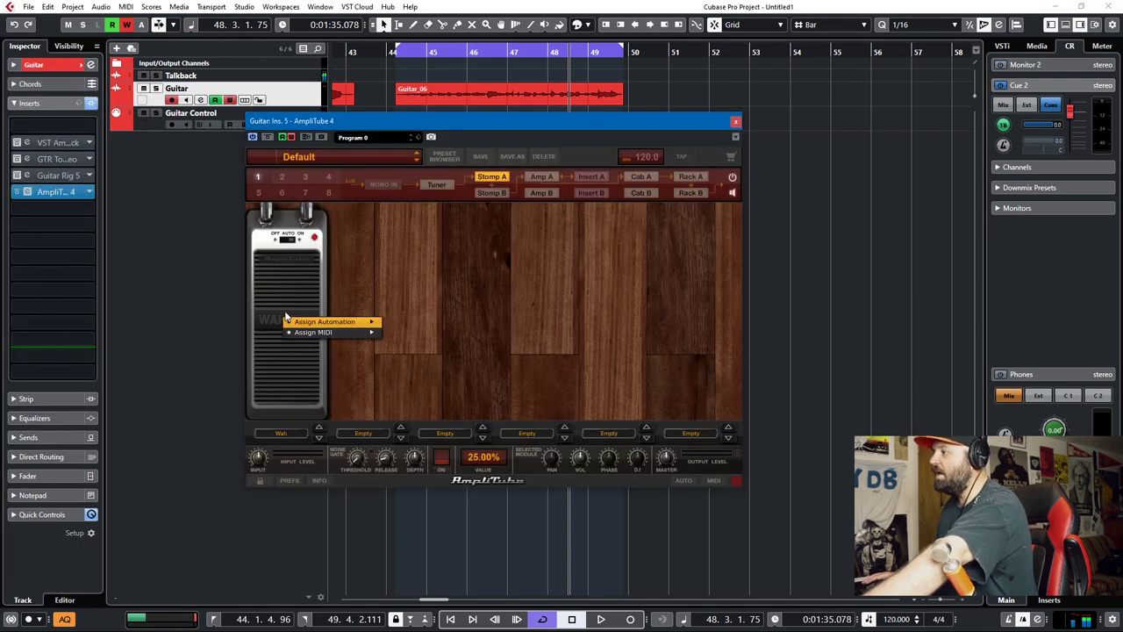
mouse_move(303, 322)
mouse_move(385, 323)
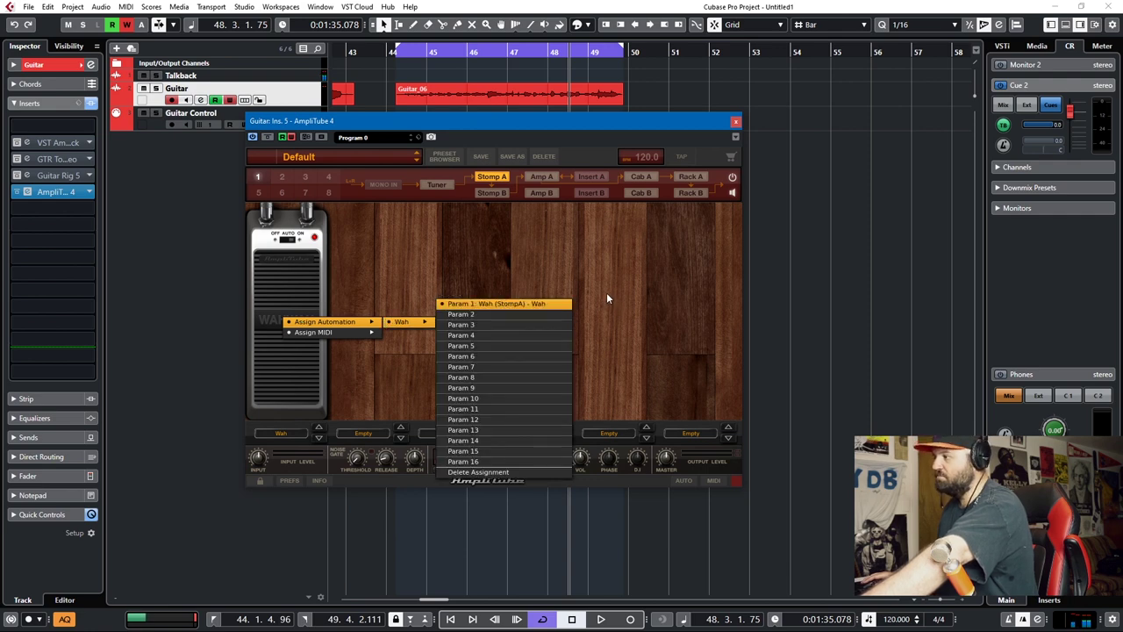
click(341, 294)
right_click(285, 297)
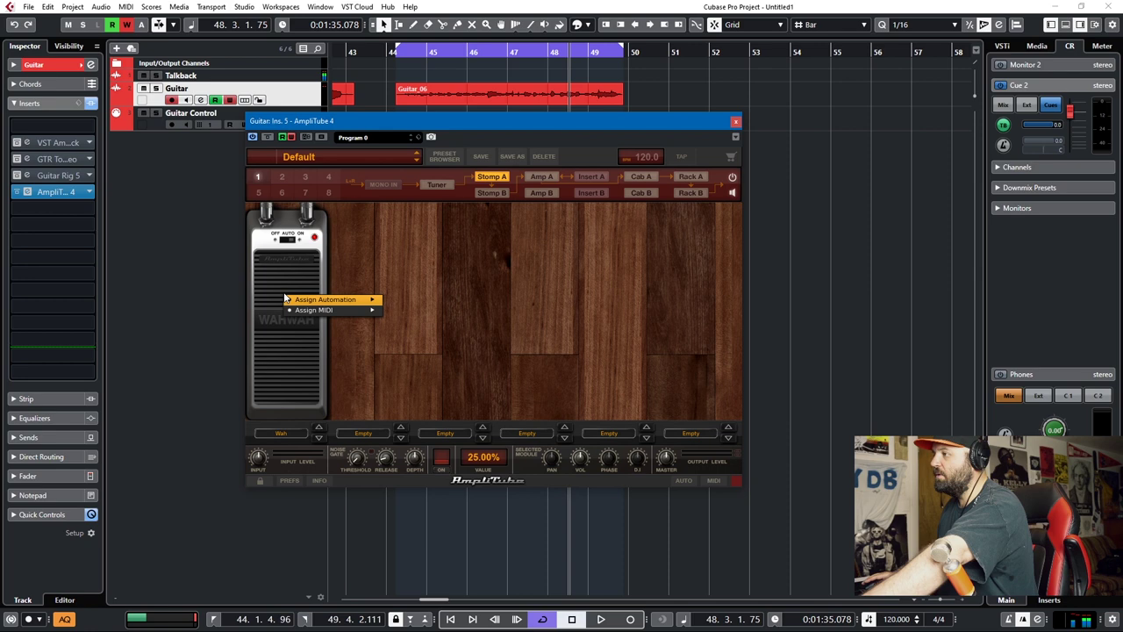
mouse_move(328, 310)
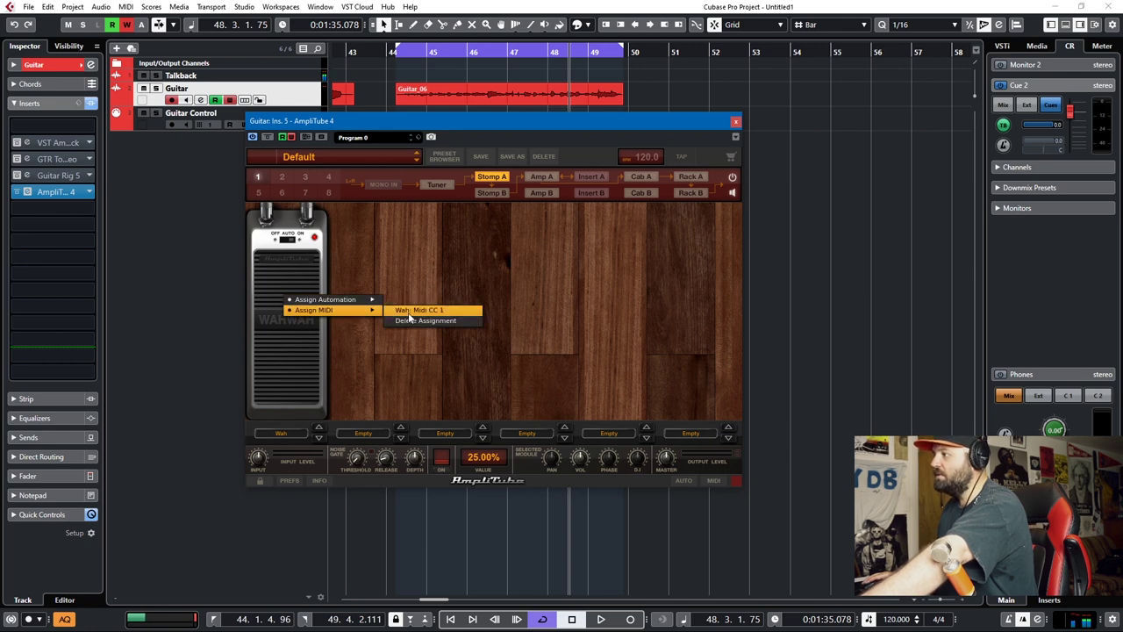
click(408, 313)
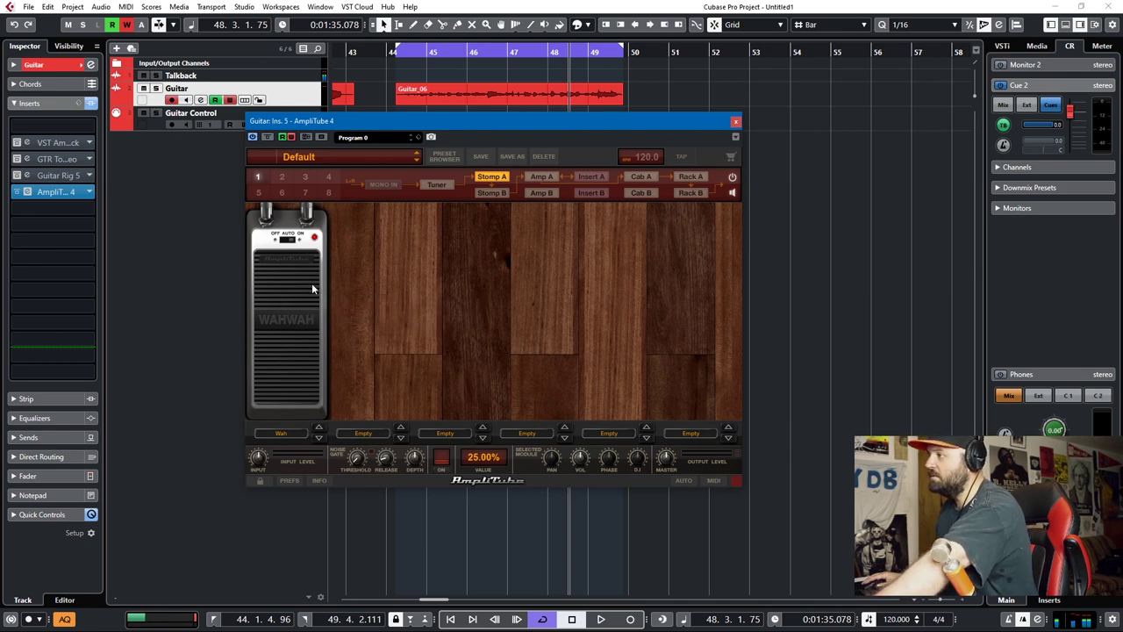
drag(474, 125, 703, 122)
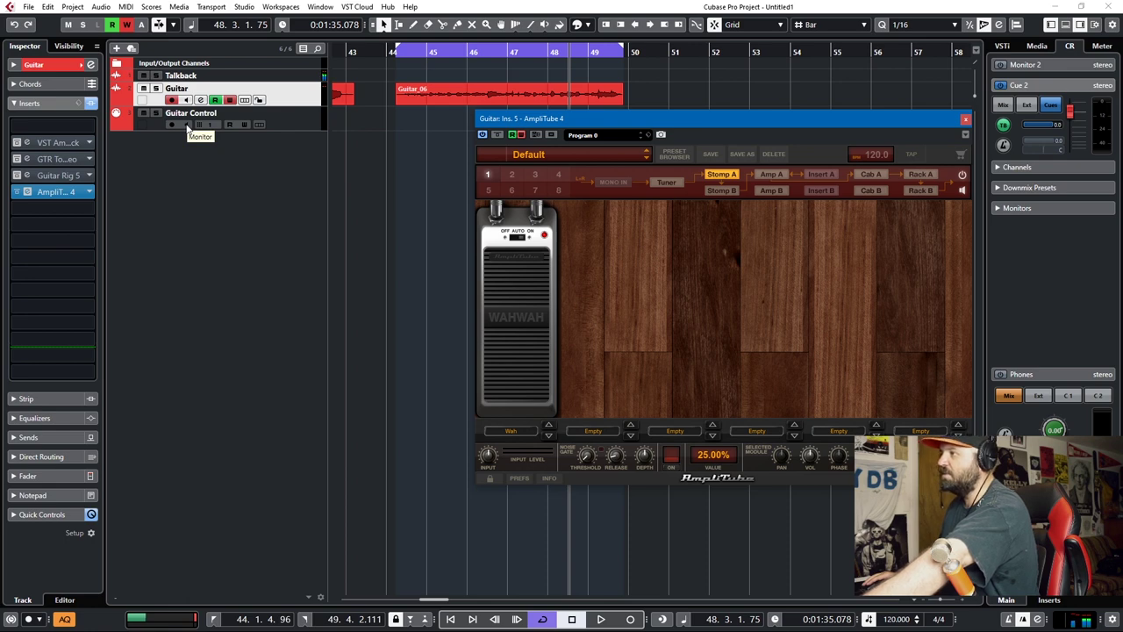
Step: Monitor Guitar Control so the controller moves AmpliTube's wah, then return the playhead to bar 44
click(187, 125)
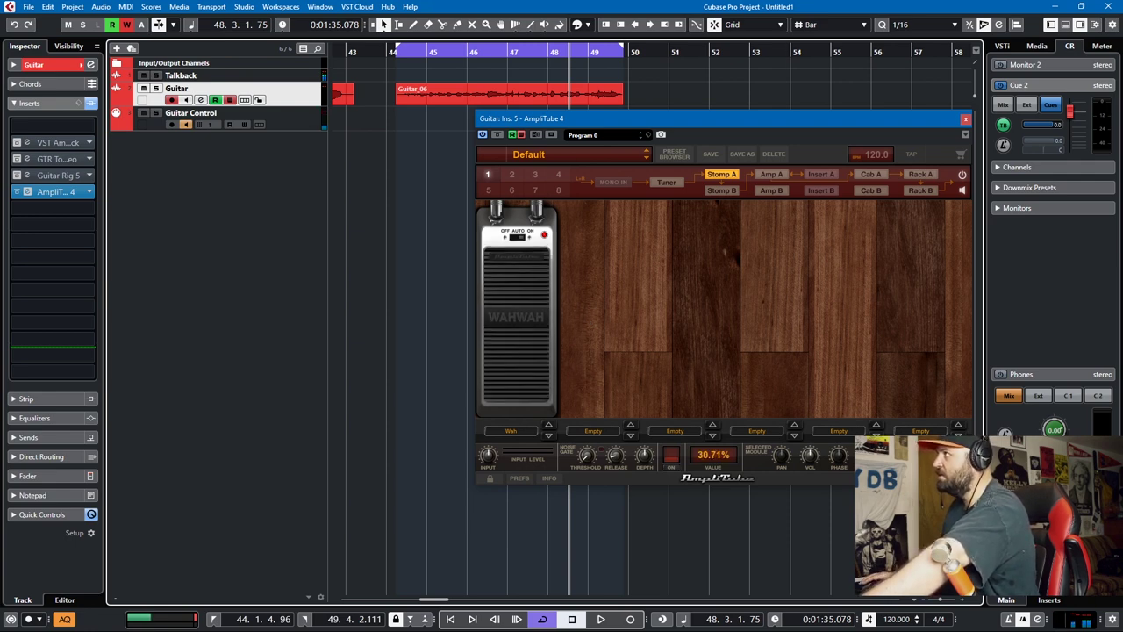
drag(746, 117, 522, 104)
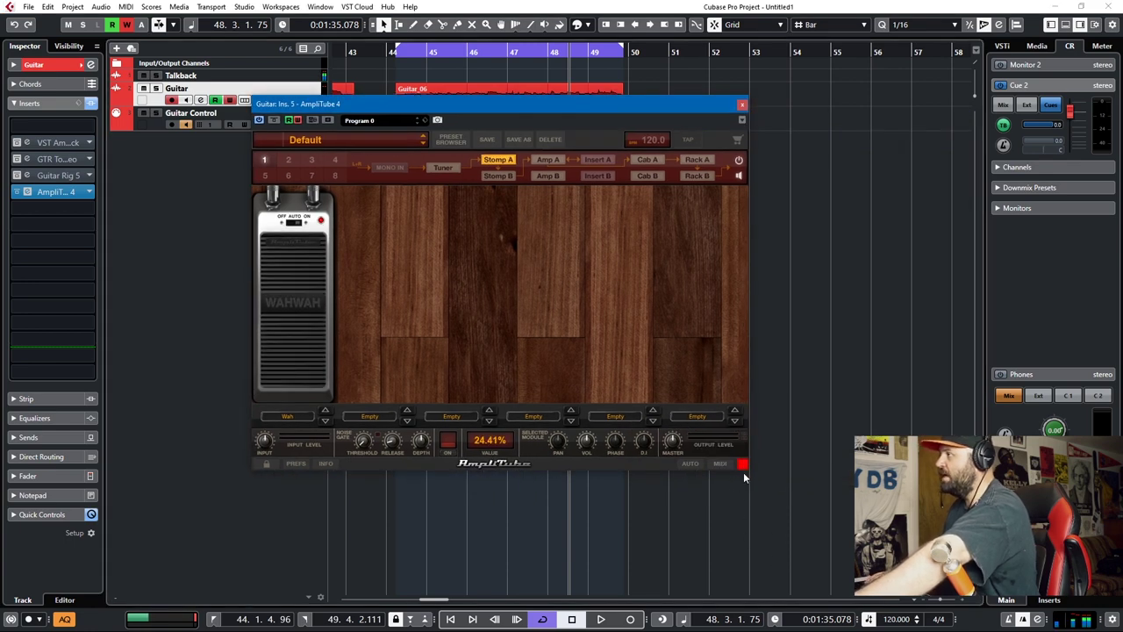
drag(554, 108, 558, 171)
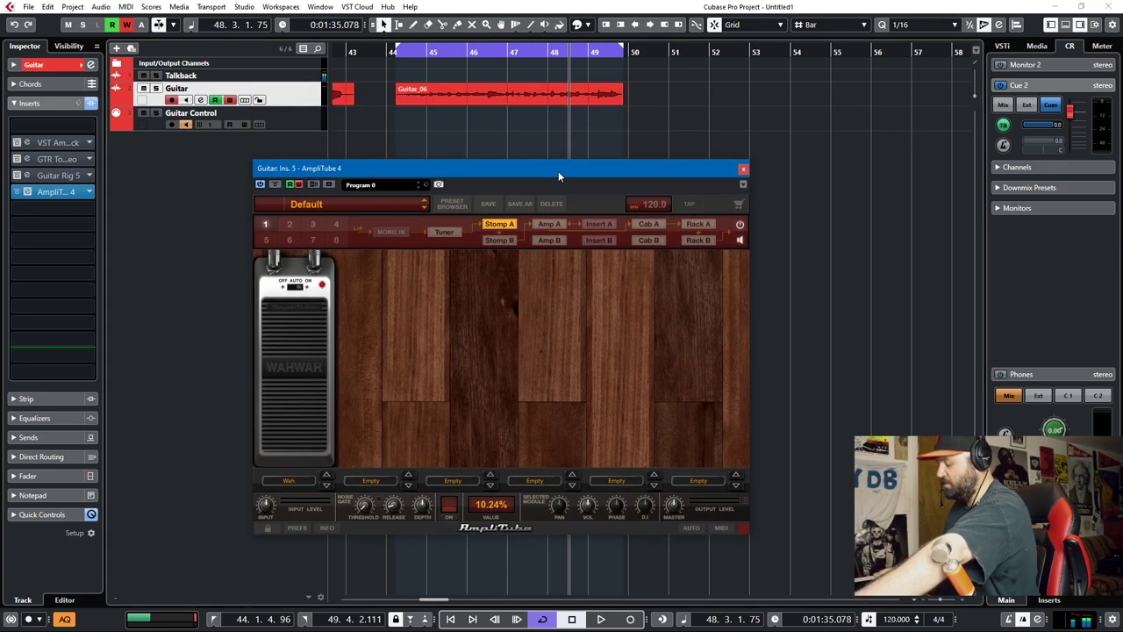
key(KP_1)
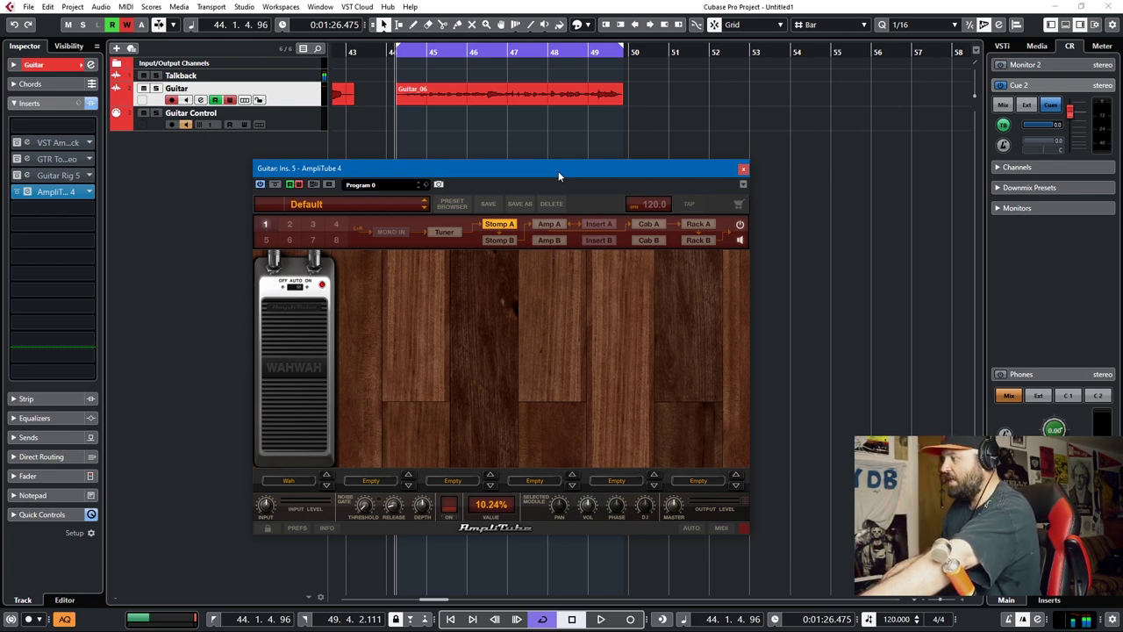
Step: Record a CC 1 wah sweep on Guitar Control across bars 44–49, then move AmpliTube 4 aside
click(171, 125)
click(293, 125)
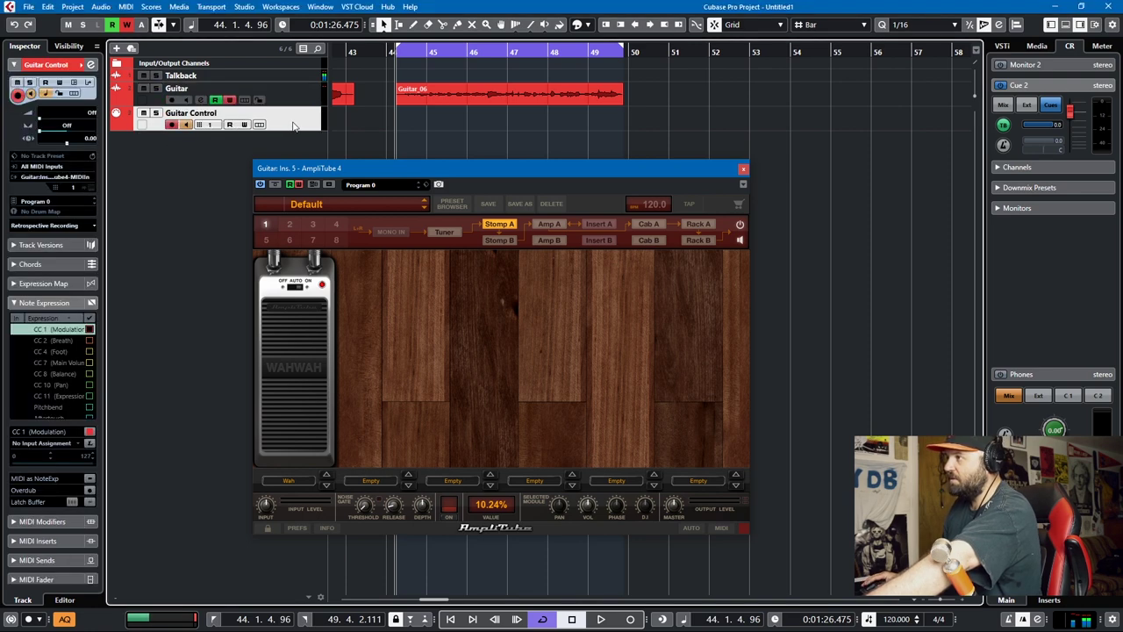
key(KP_Multiply)
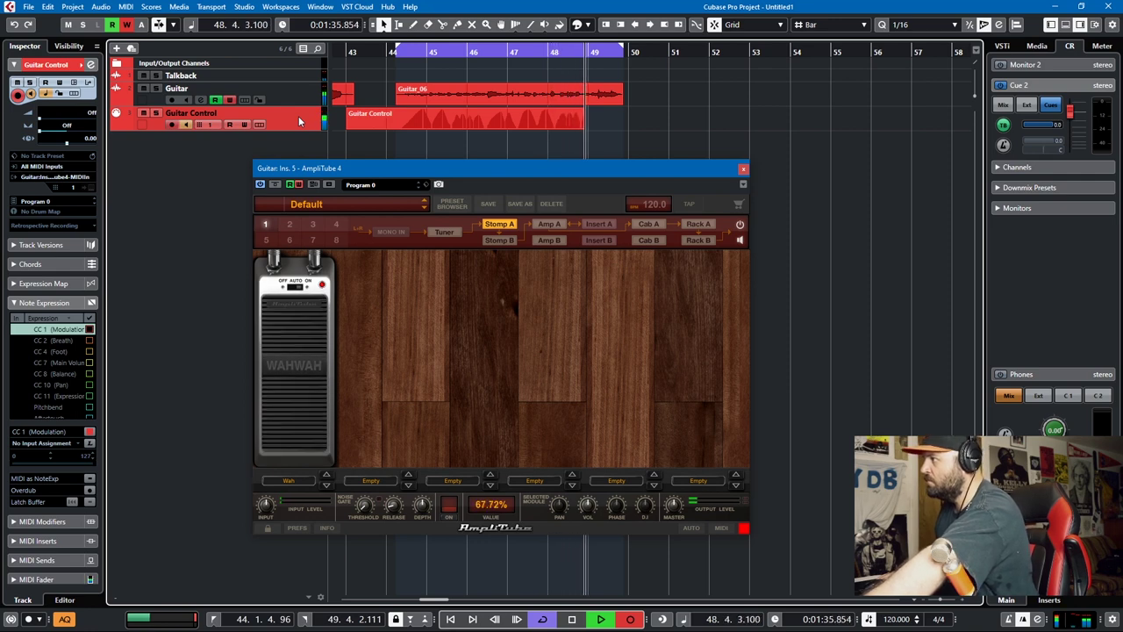
key(space)
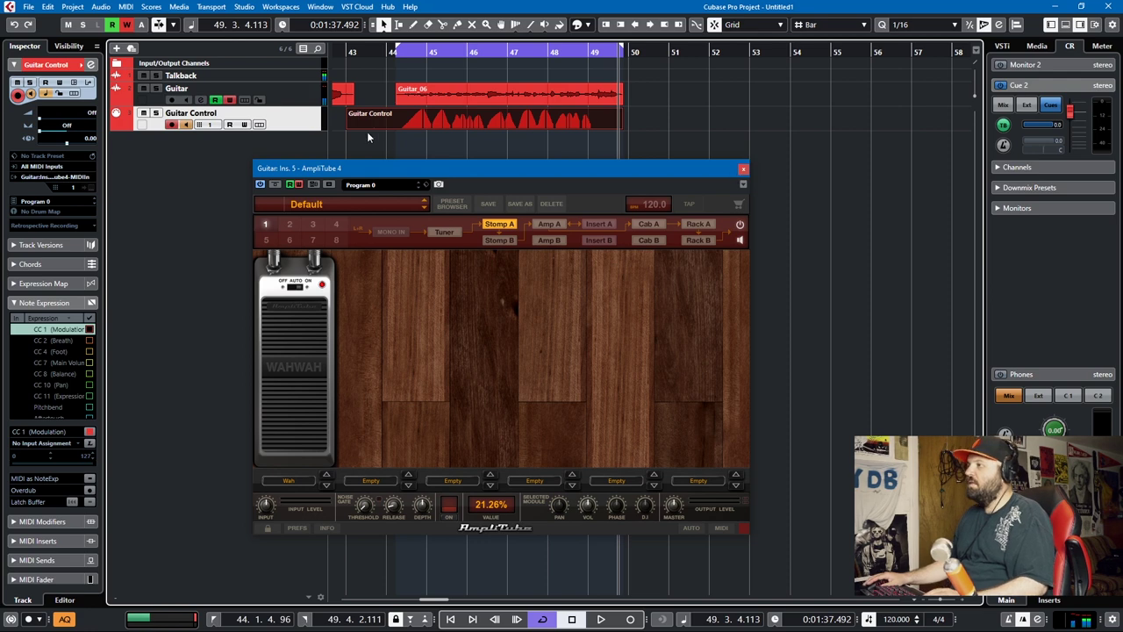
click(315, 99)
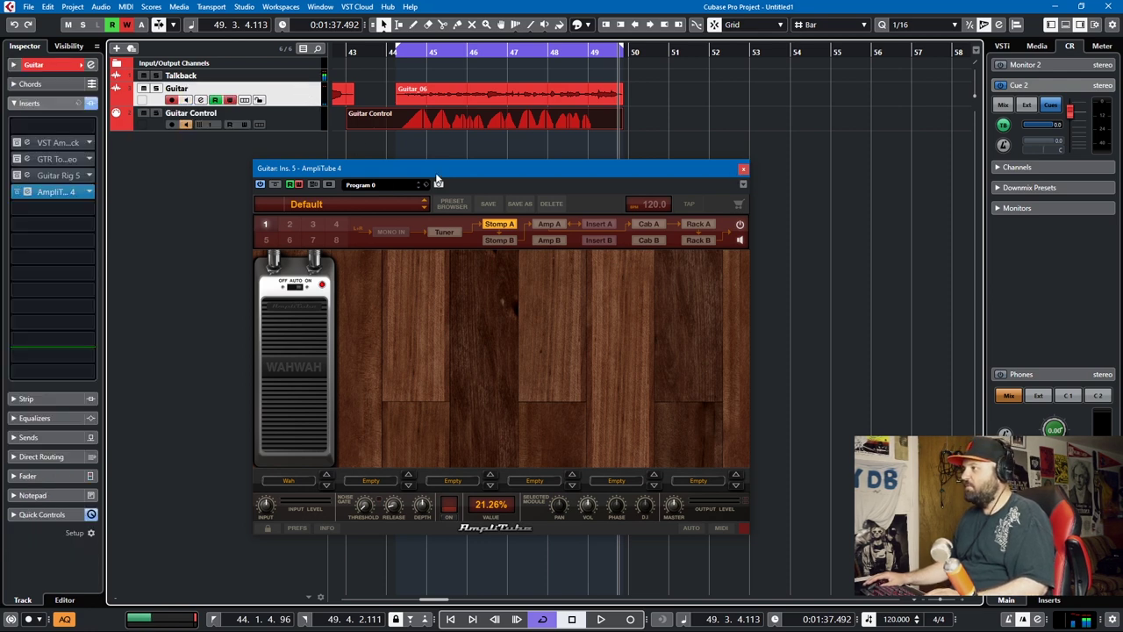
drag(436, 173, 810, 268)
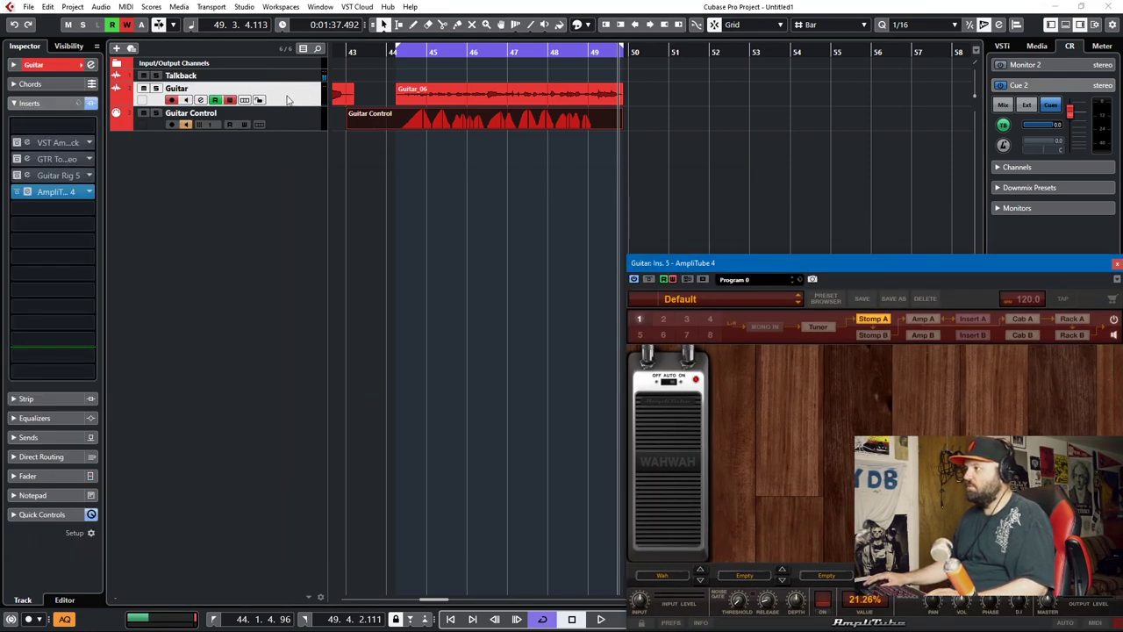
Step: Sweep Guitar Rig 5's Real Wah pedal during playback from bar 44 to write wah movements
click(57, 175)
key(space)
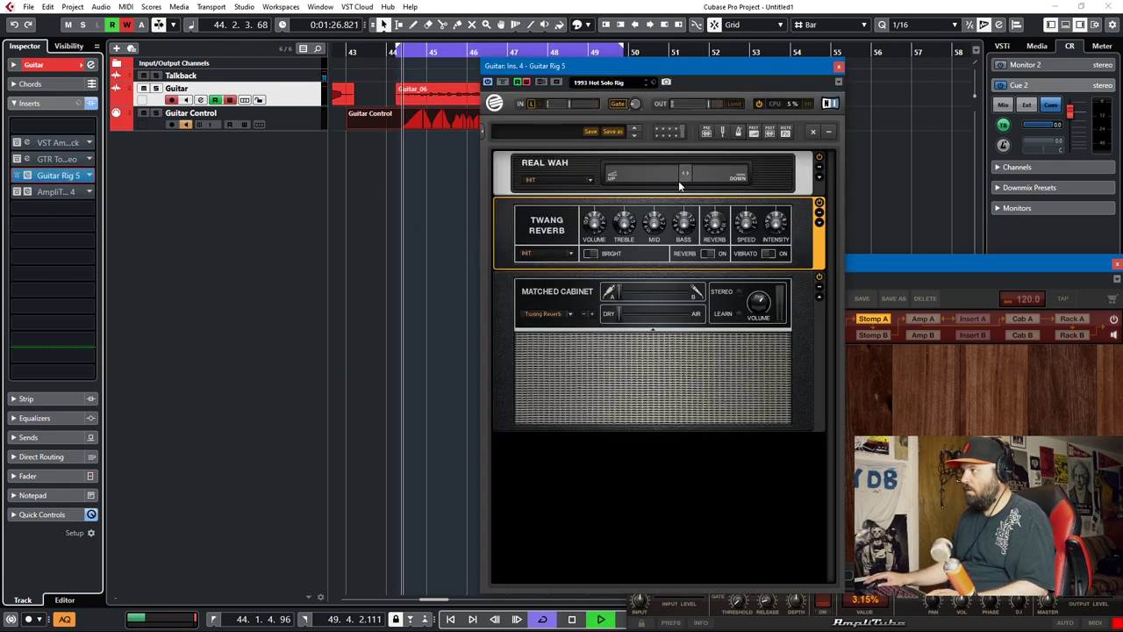
drag(611, 173, 648, 172)
key(space)
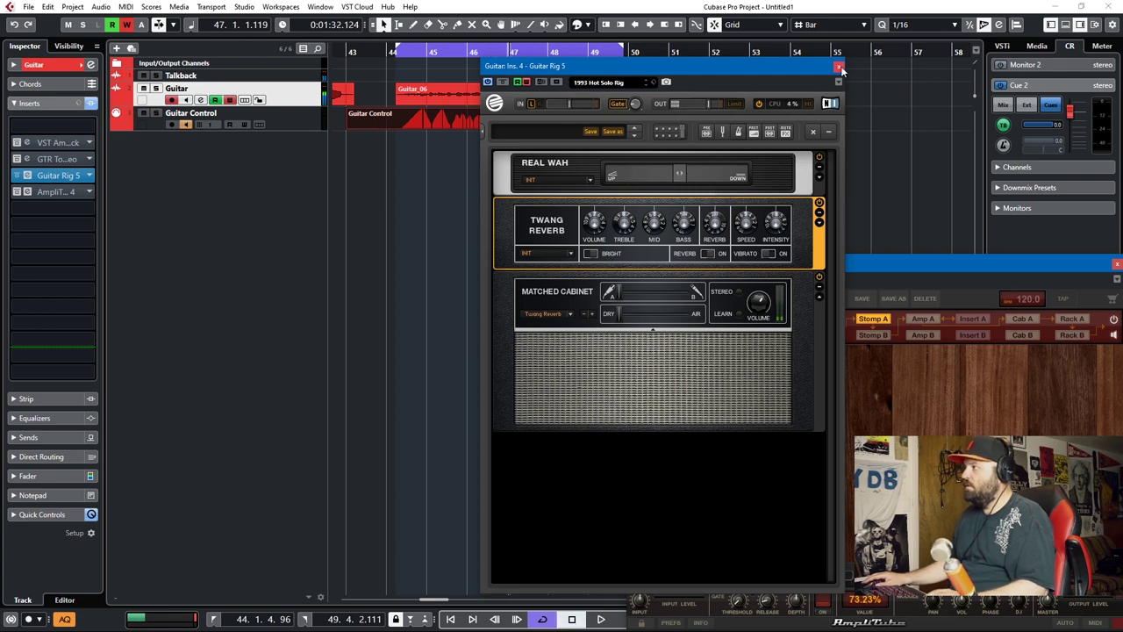
click(837, 66)
Step: Show the Guitar track's used automation to reveal the WahPedal lane spanning bars 44–47
right_click(290, 97)
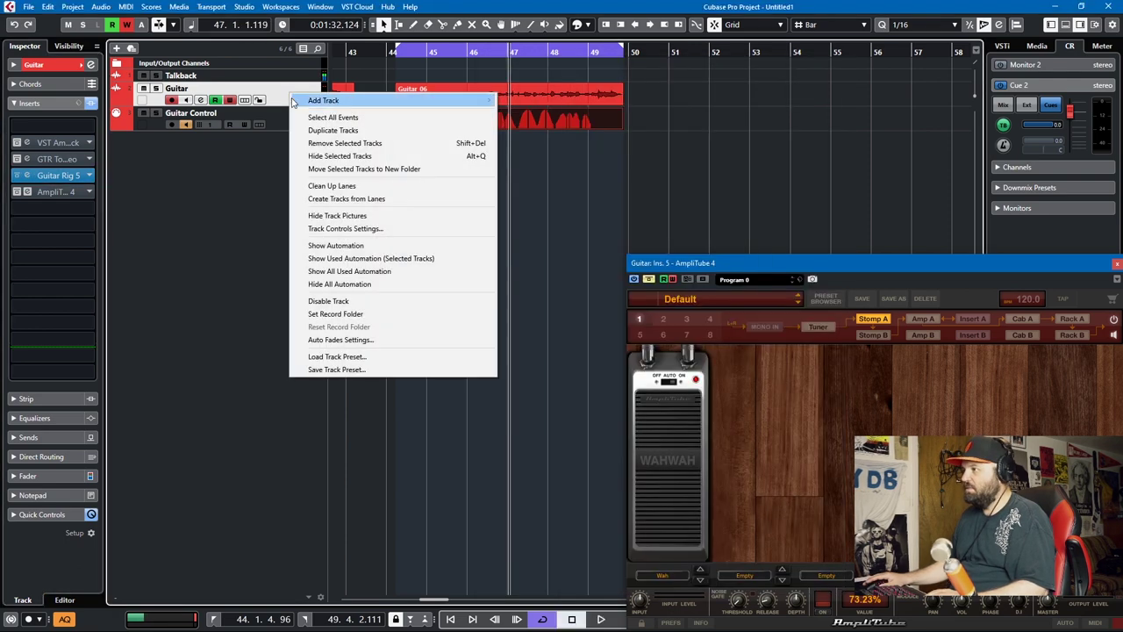
click(303, 258)
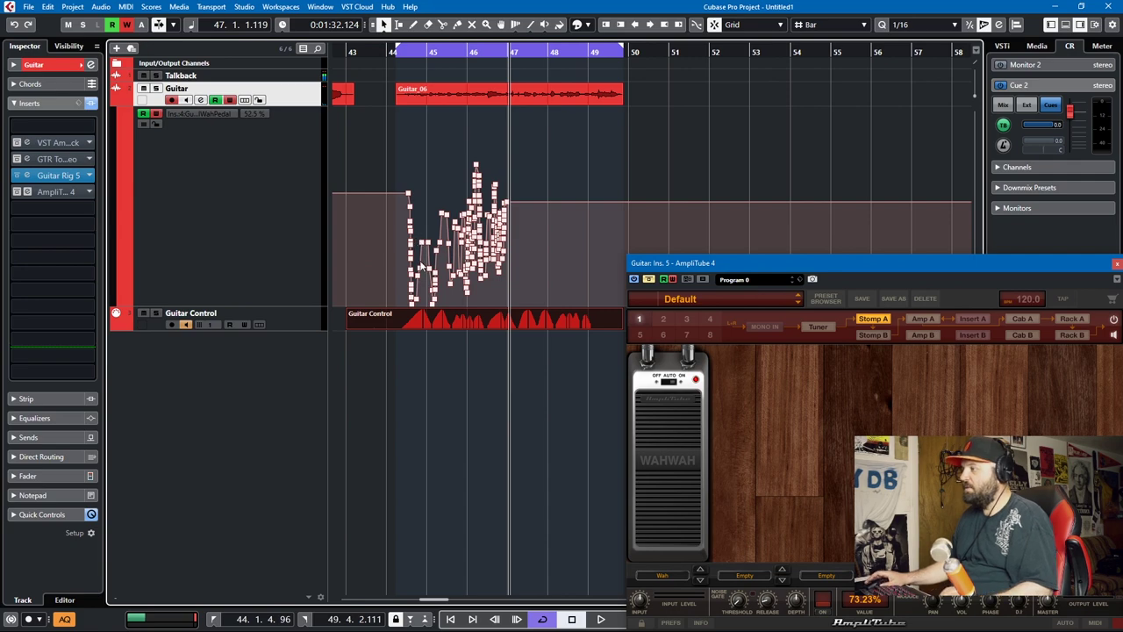
scroll(421, 268, up, 5)
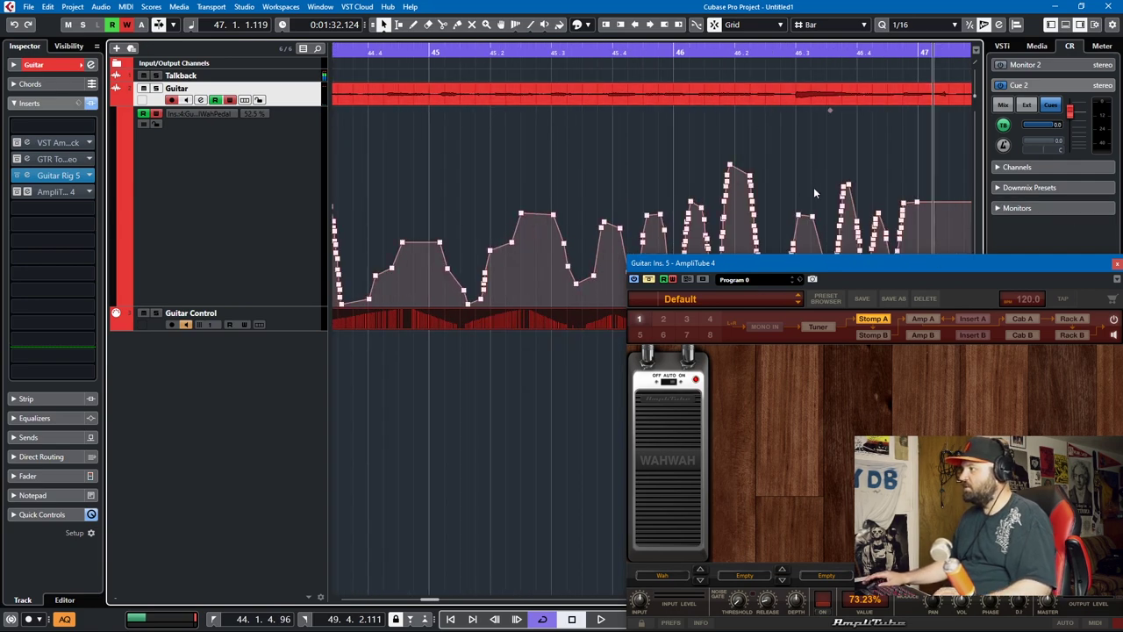
scroll(737, 185, down, 5)
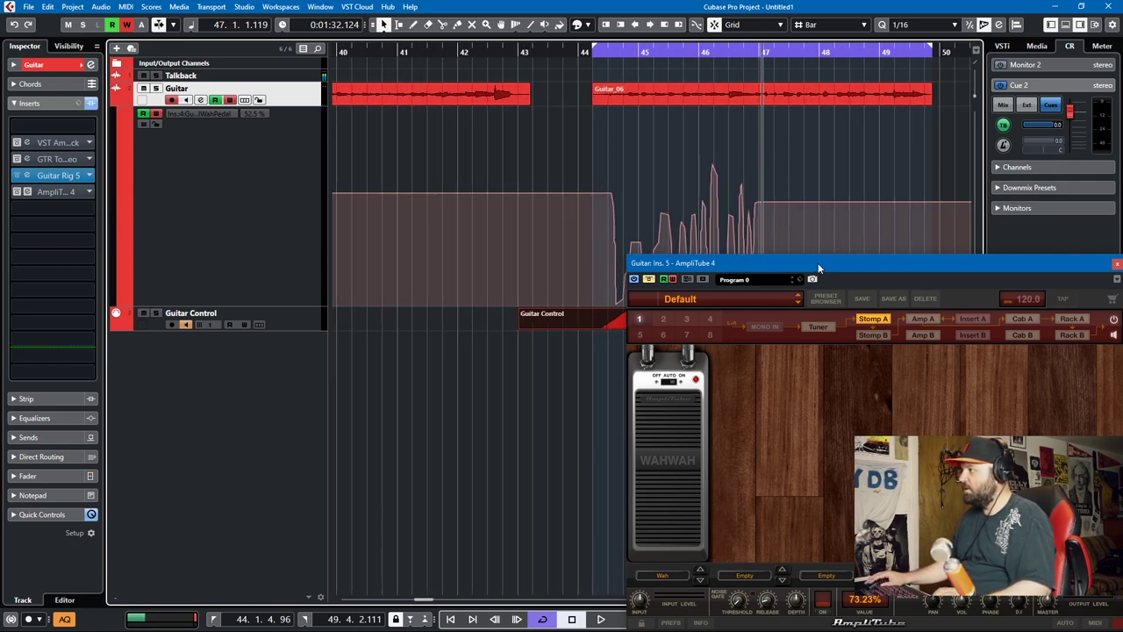
drag(818, 263, 1007, 373)
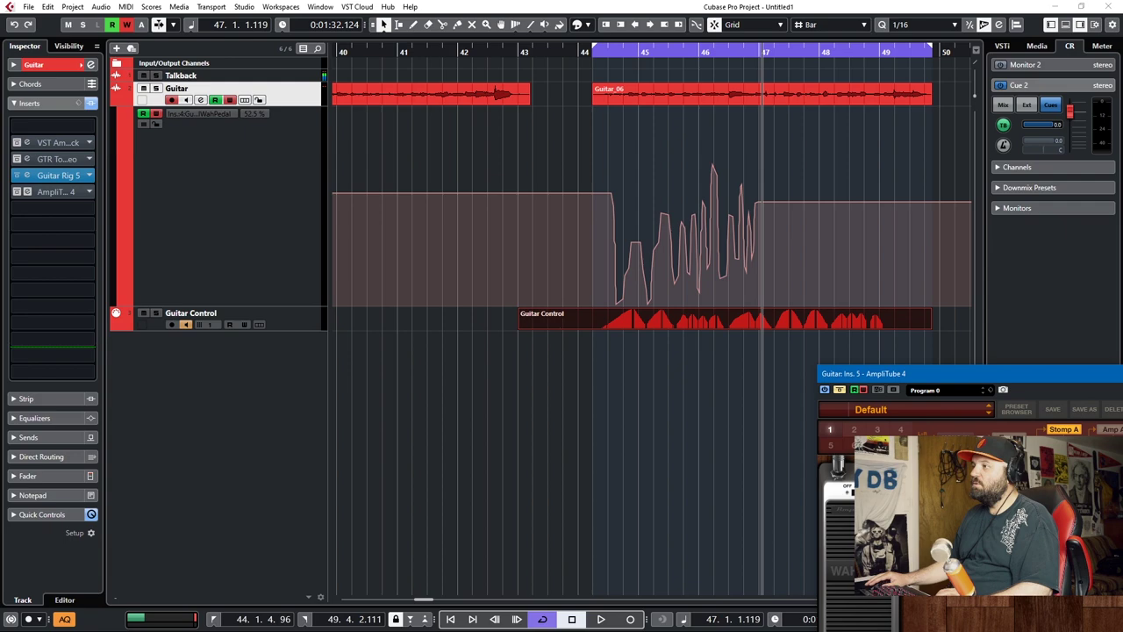
Step: Open the Guitar Control part in the Key Editor and make its controller lane much taller
click(271, 180)
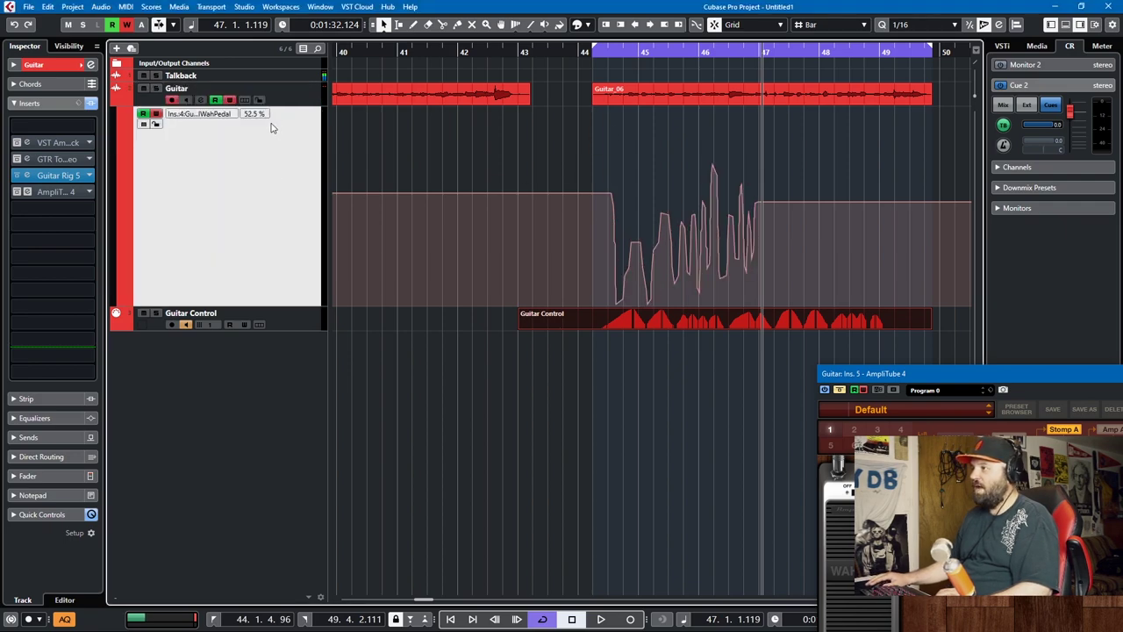
click(282, 324)
double_click(641, 324)
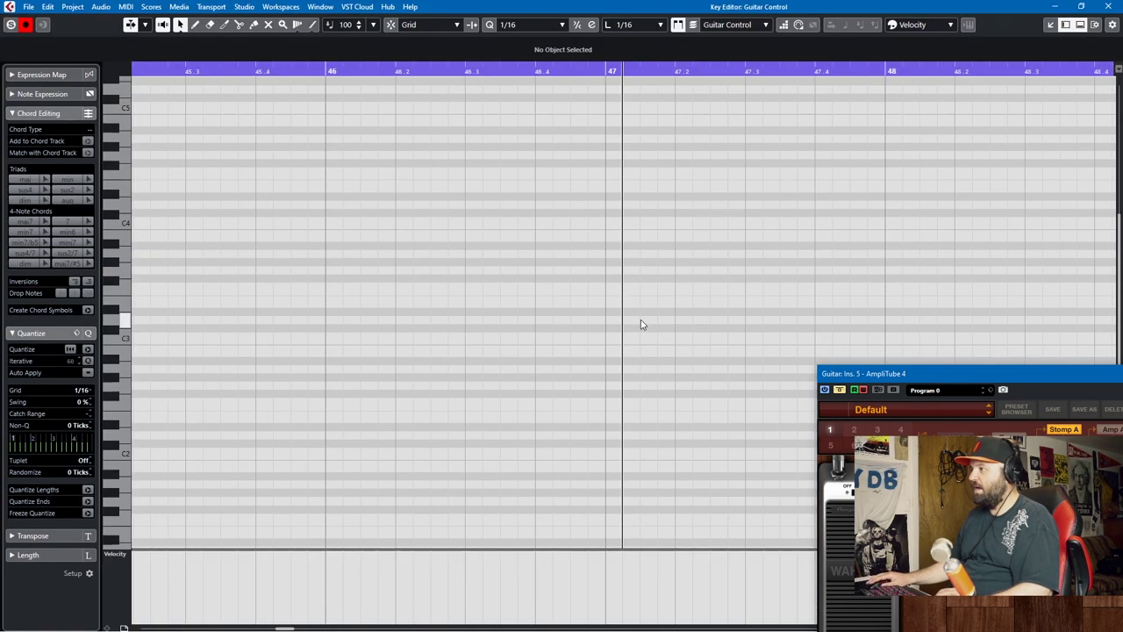
drag(287, 547, 334, 132)
Step: Switch the controller lane to CC 1 (Modulation) to show the wah sweeps
click(127, 142)
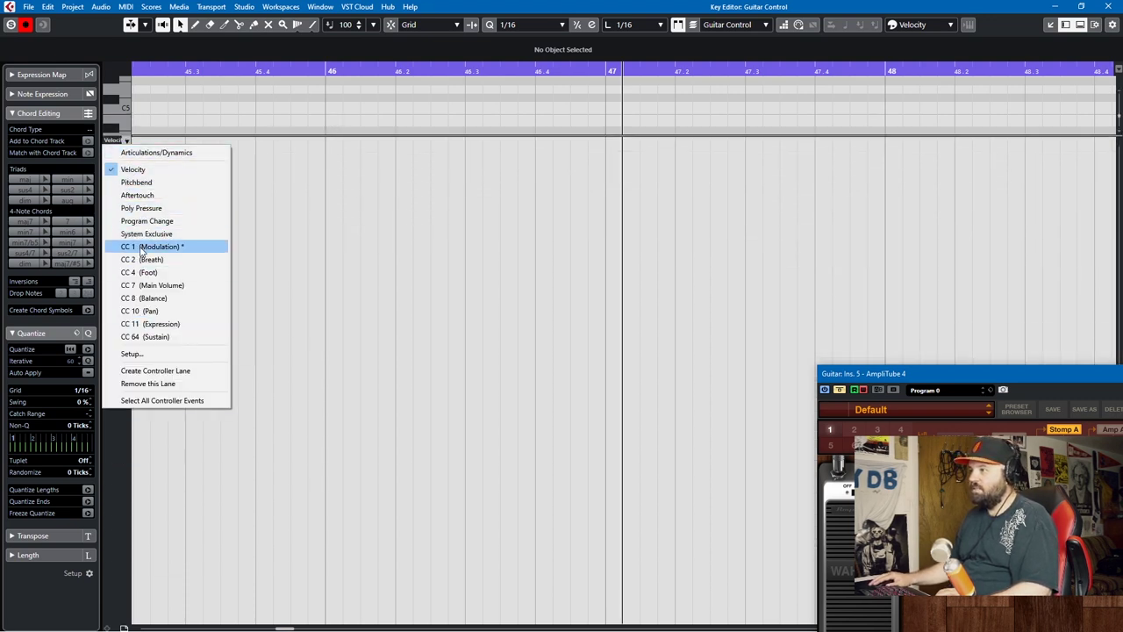
click(142, 248)
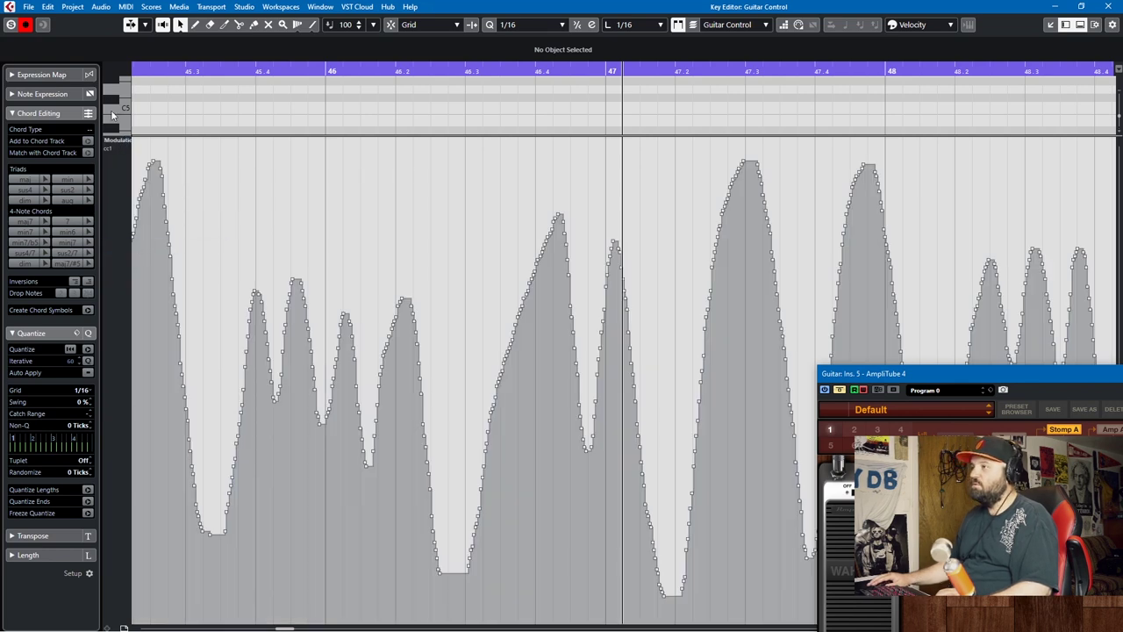
click(124, 142)
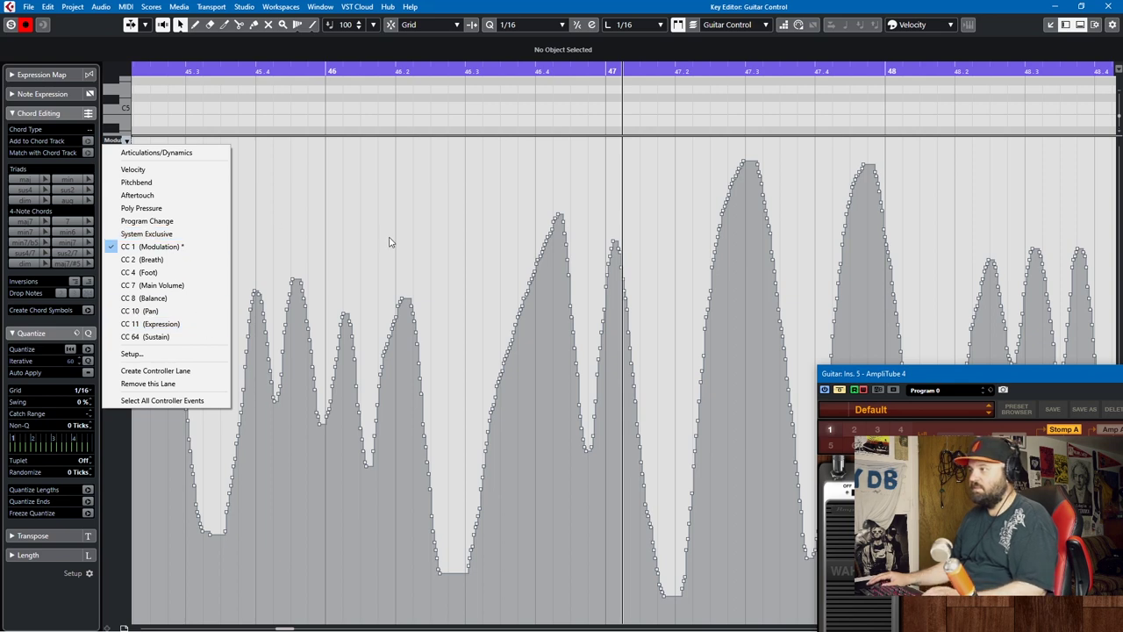
click(411, 224)
scroll(411, 224, down, 5)
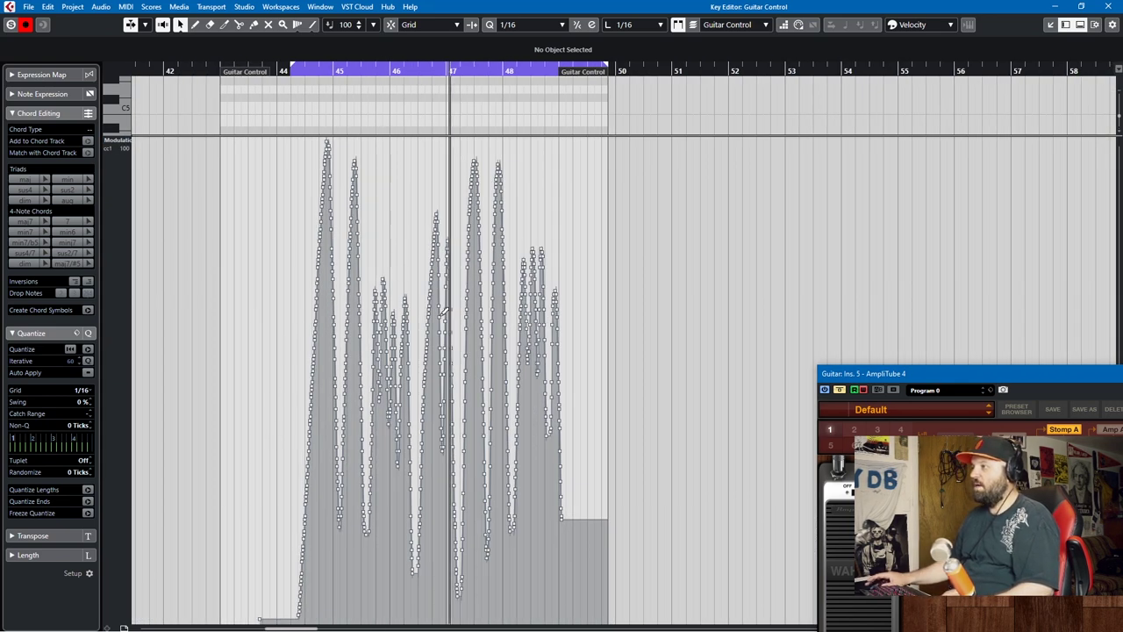
Step: Close the Key Editor and return the playhead to bar 44
click(1107, 7)
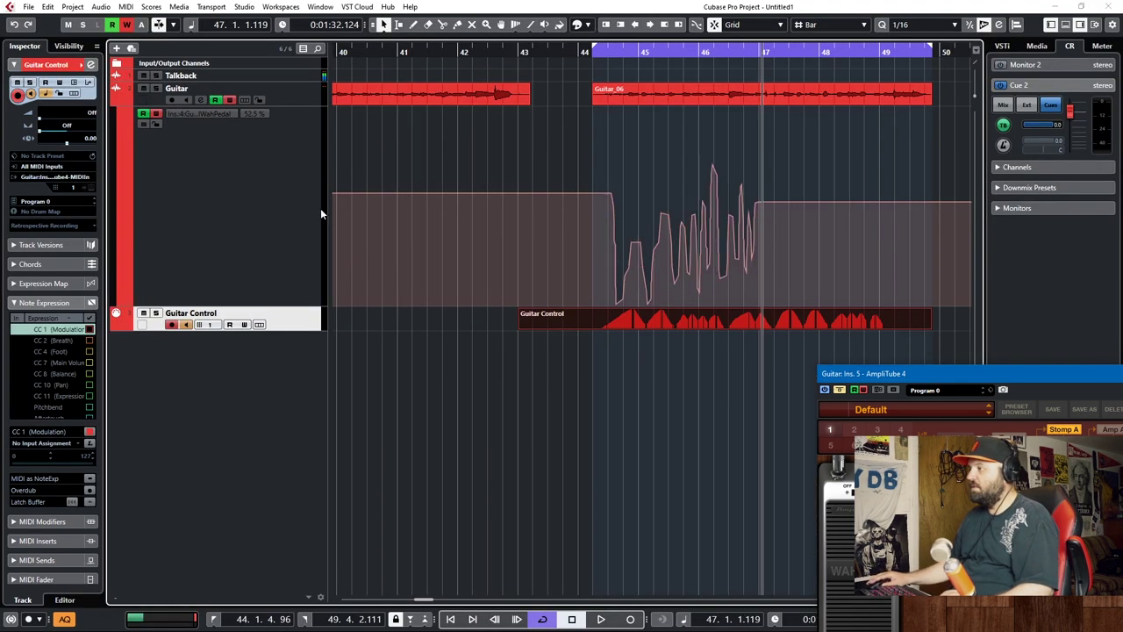
click(647, 358)
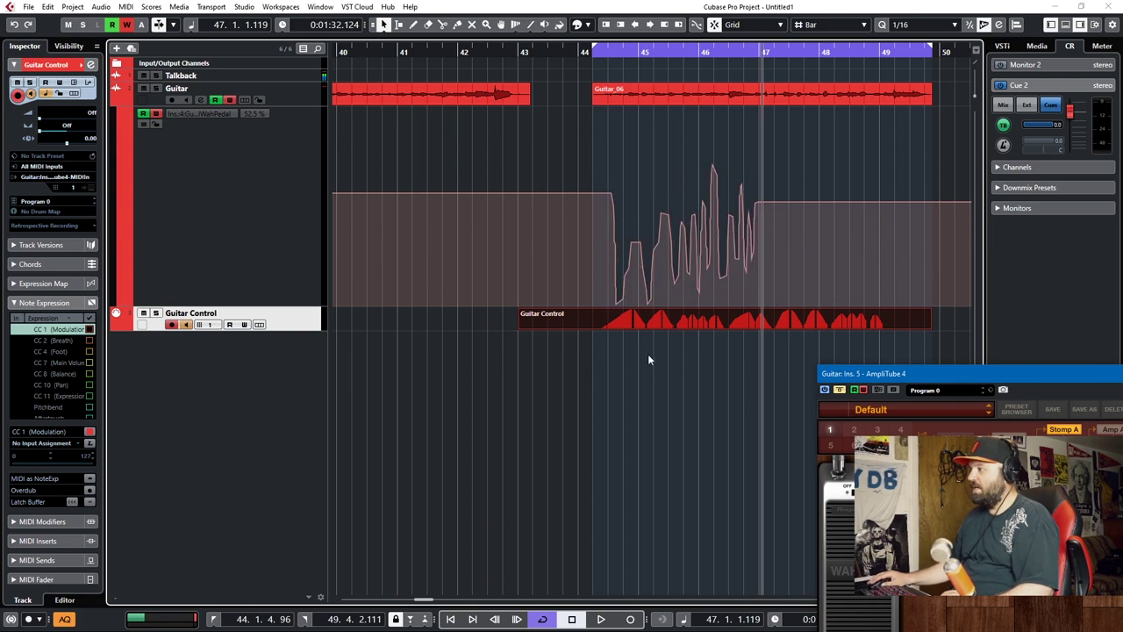
double_click(651, 325)
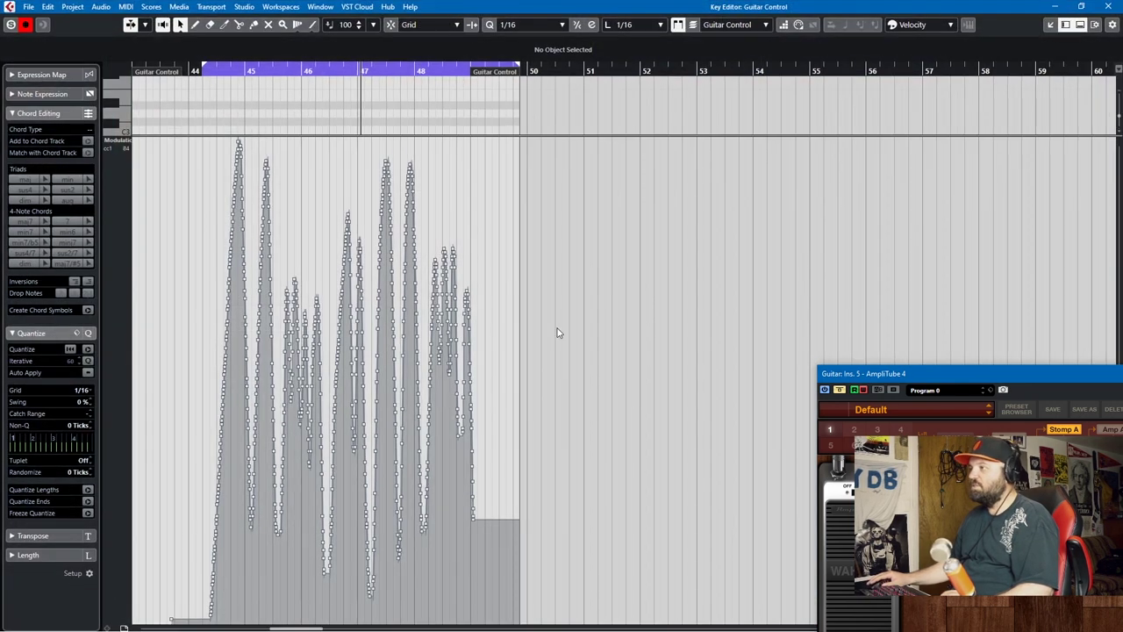
click(1107, 6)
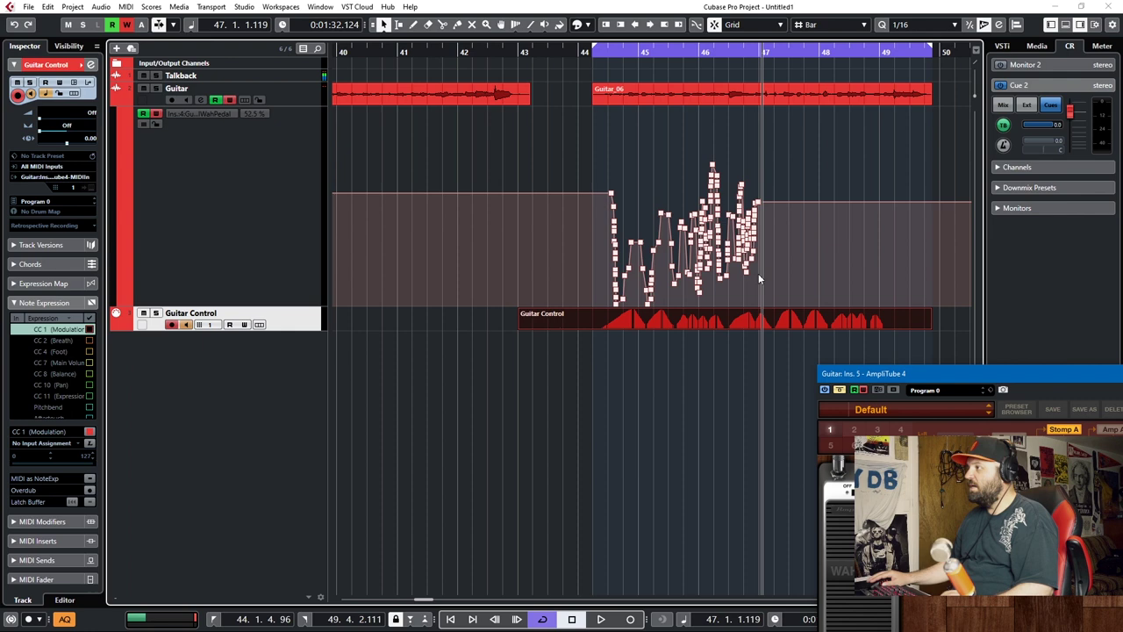
key(KP_1)
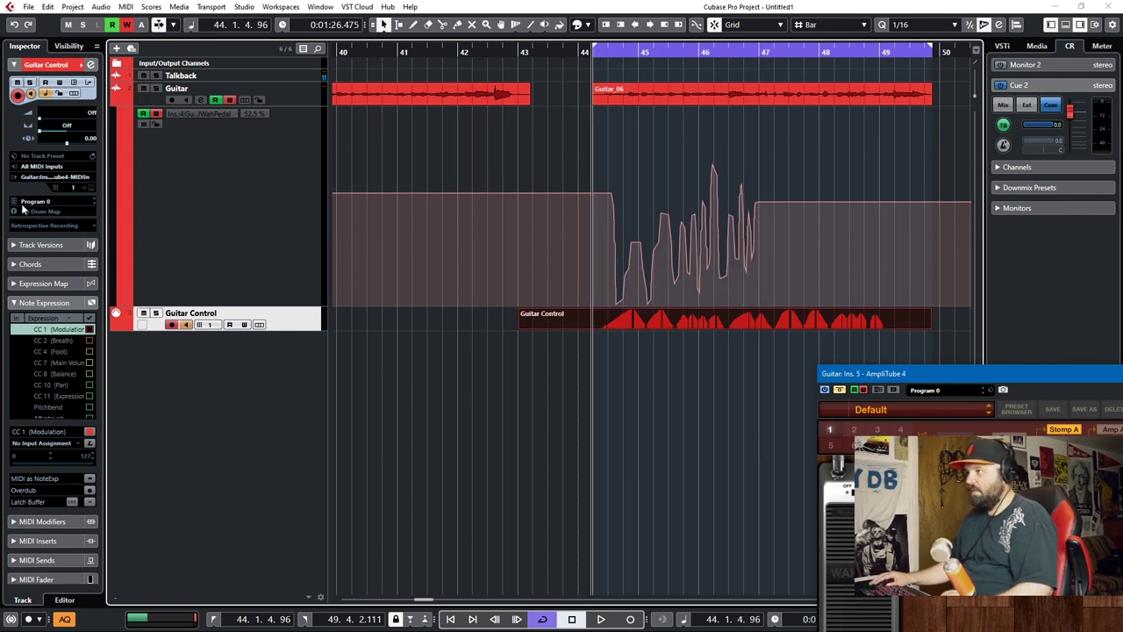
Step: Place AmpliTube 4 beside the Guitar Control CC 1 curve and play so it drives the wah
click(272, 93)
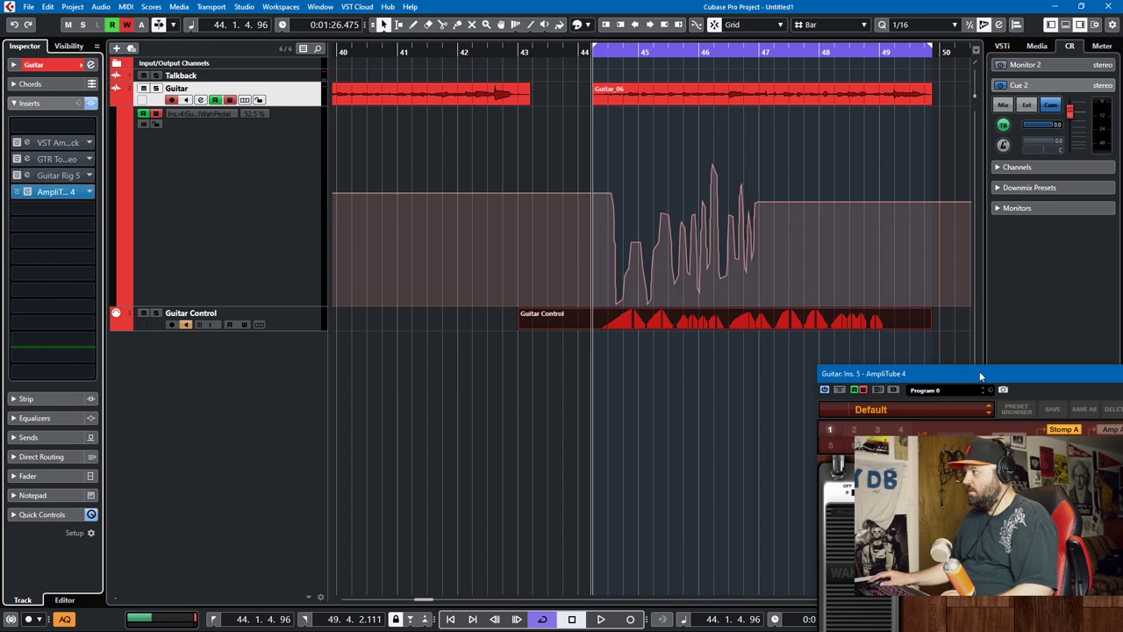
drag(982, 375, 243, 108)
double_click(742, 325)
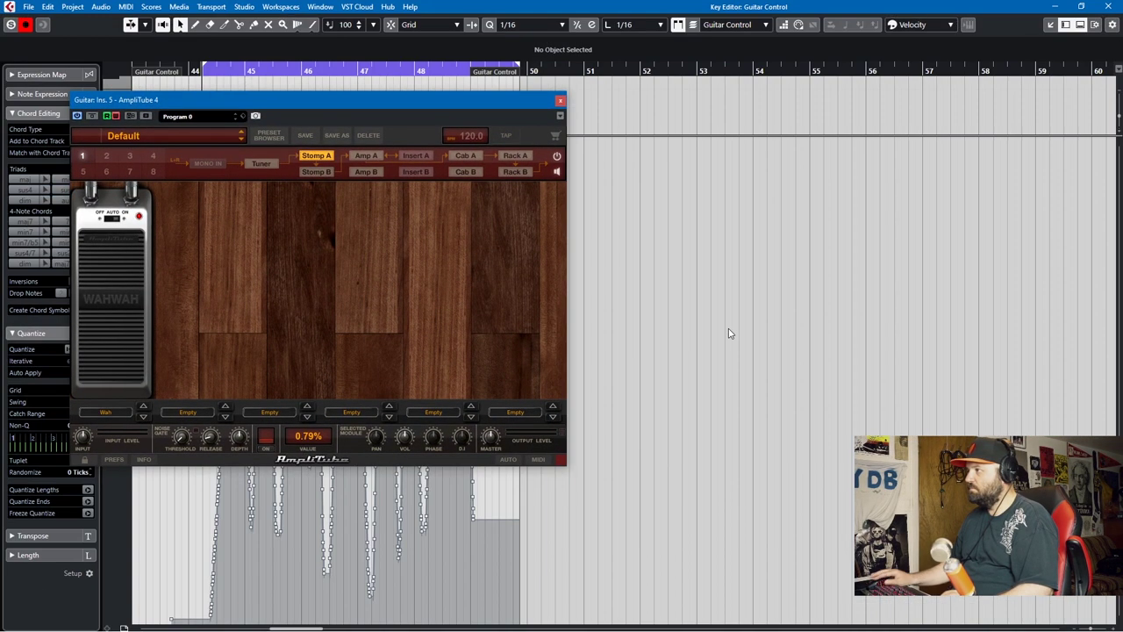
click(387, 135)
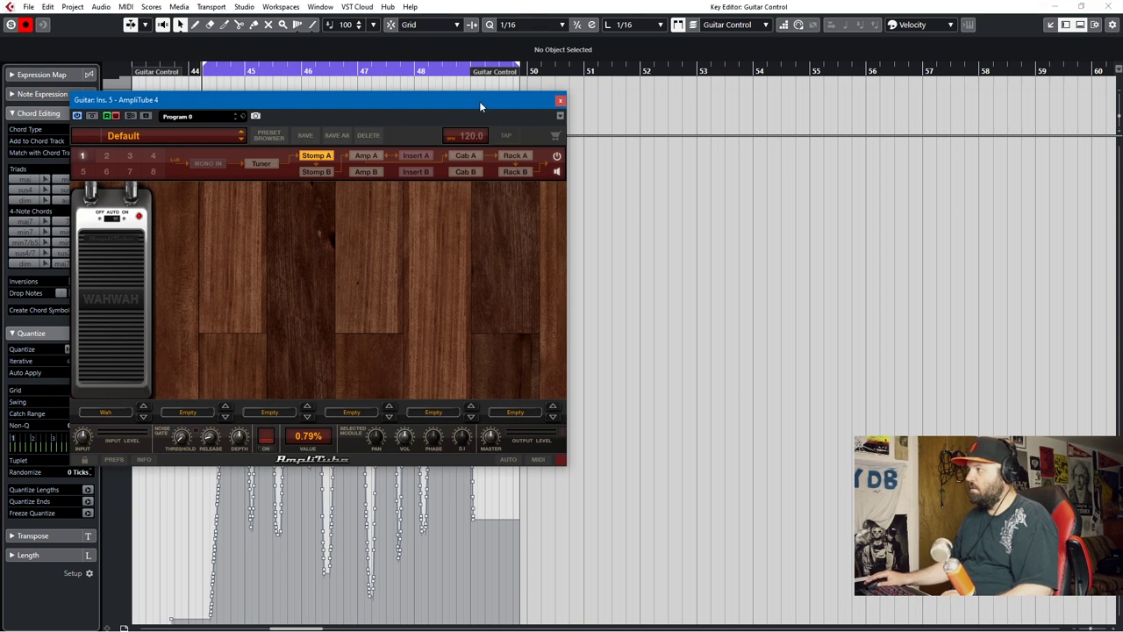
drag(480, 104, 826, 104)
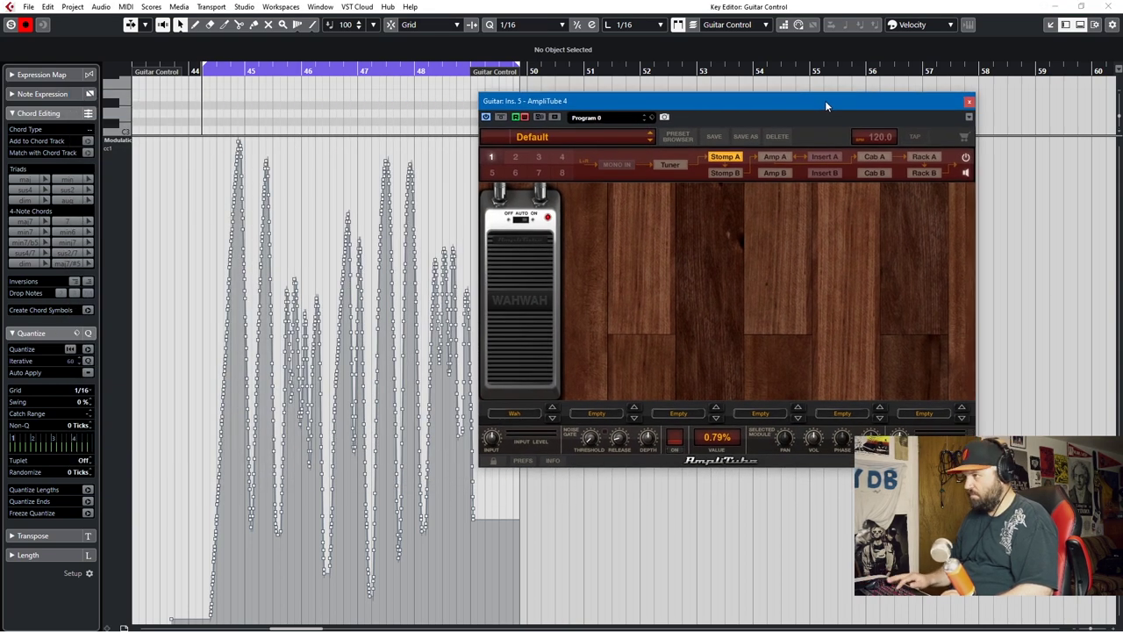
key(space)
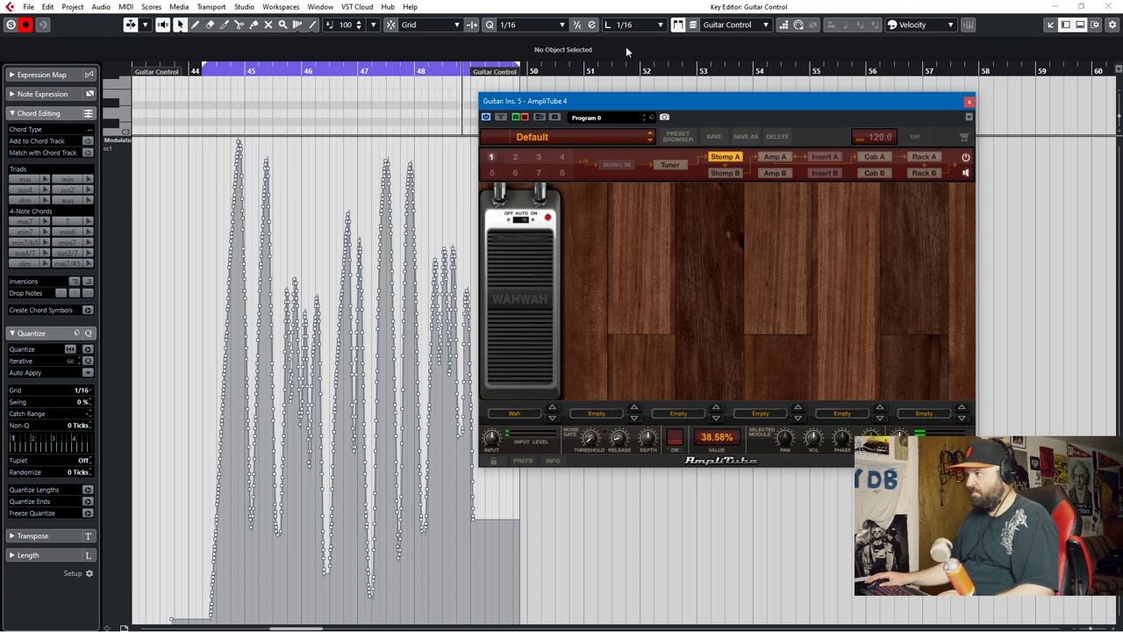
click(968, 101)
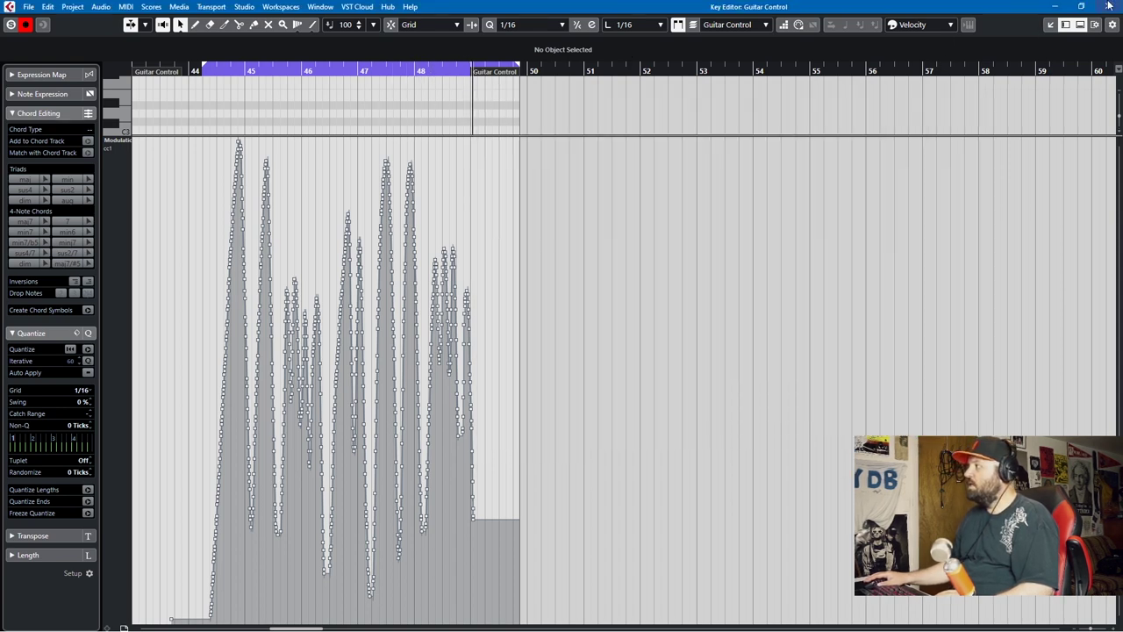
click(1108, 6)
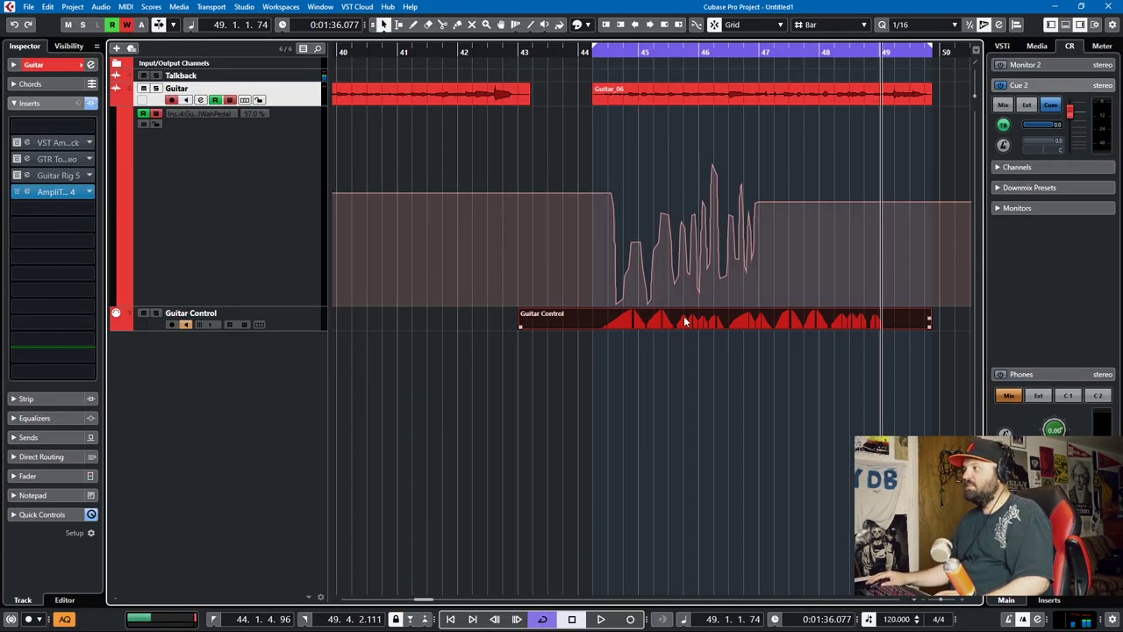
double_click(754, 317)
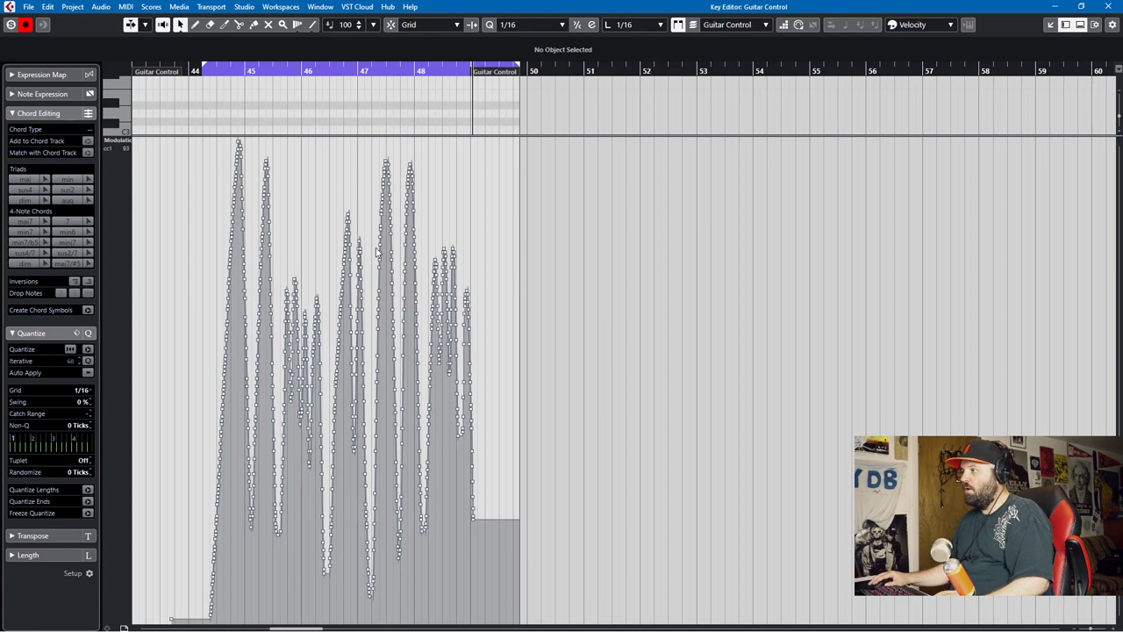
click(1107, 7)
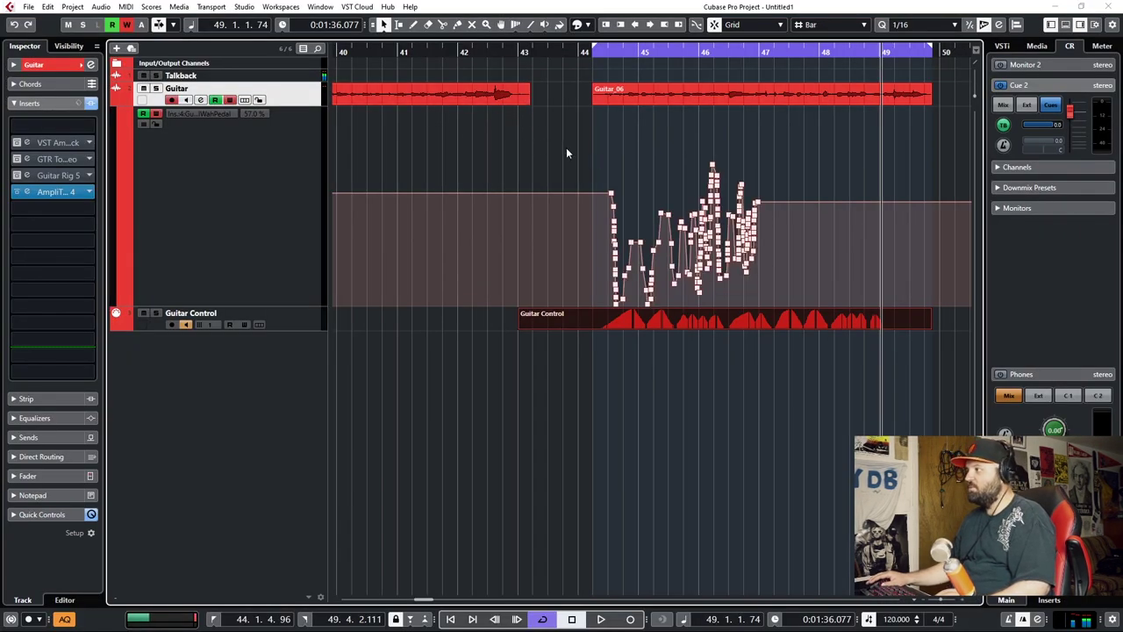
drag(565, 143, 900, 323)
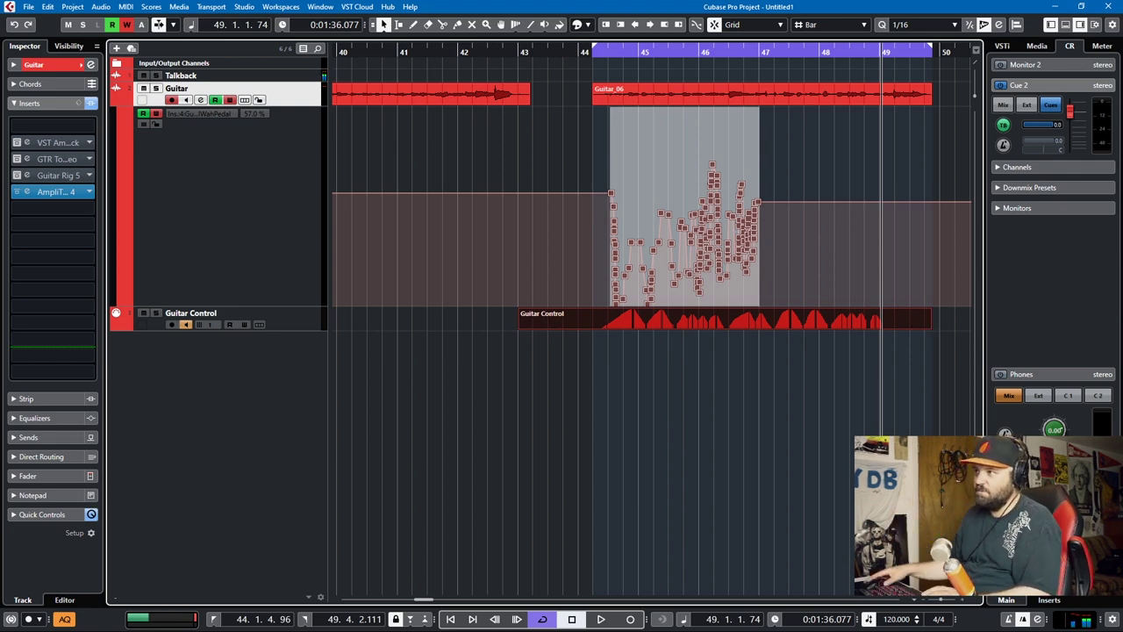
click(668, 323)
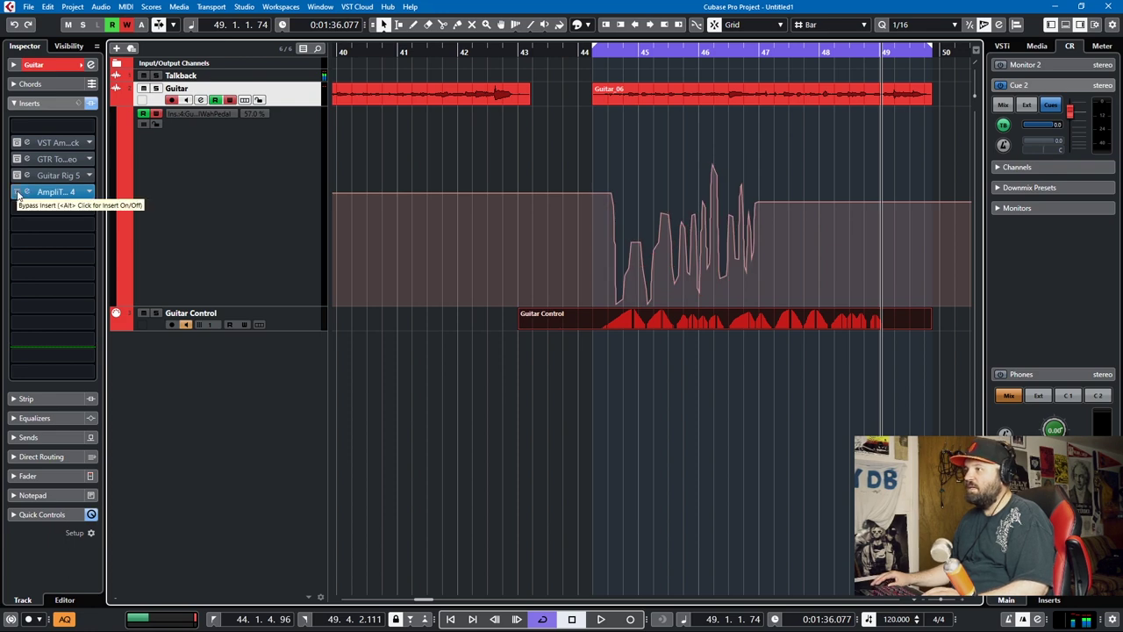
Step: Open Guitar Rig 5 and confirm Guitar Control's MIDI output goes to Guitar Rig 5 MIDI In
click(48, 192)
click(89, 178)
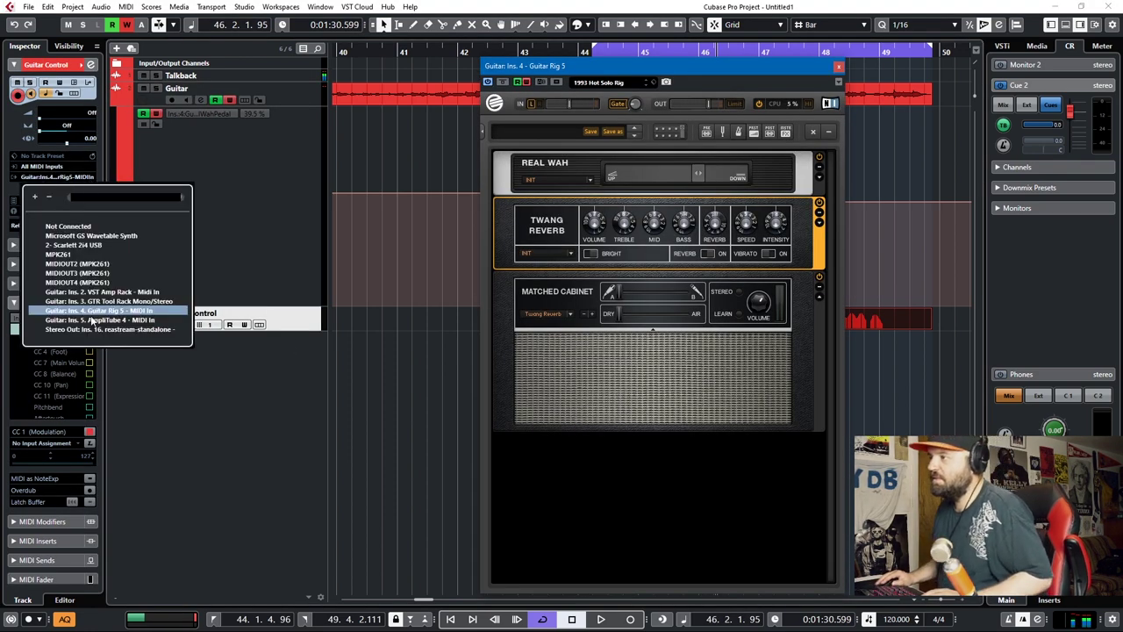
click(678, 75)
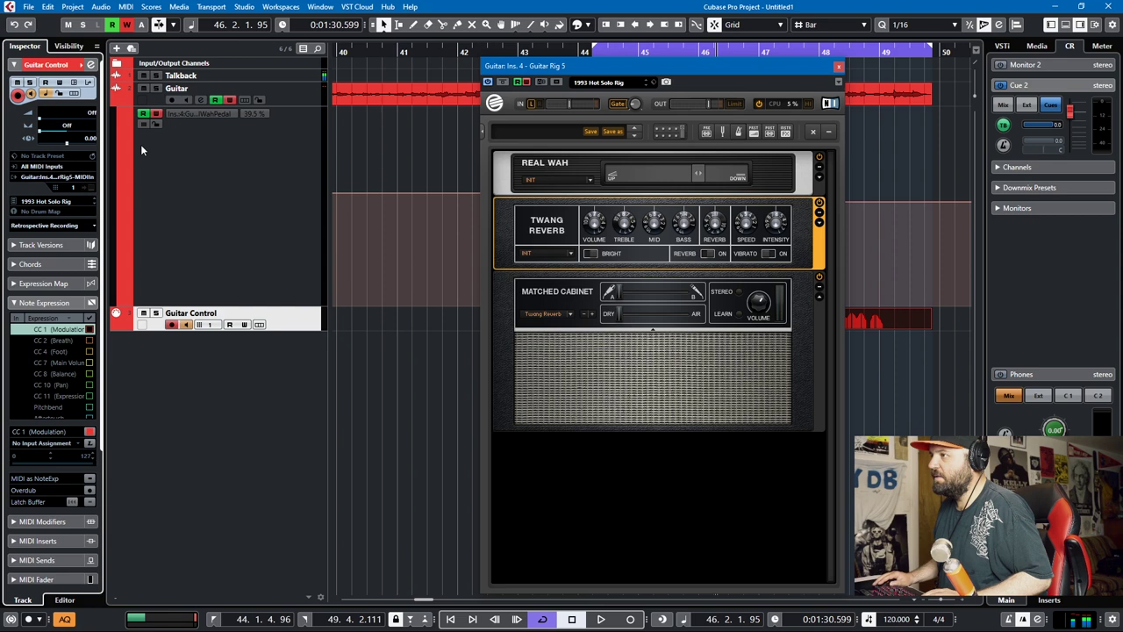
click(288, 98)
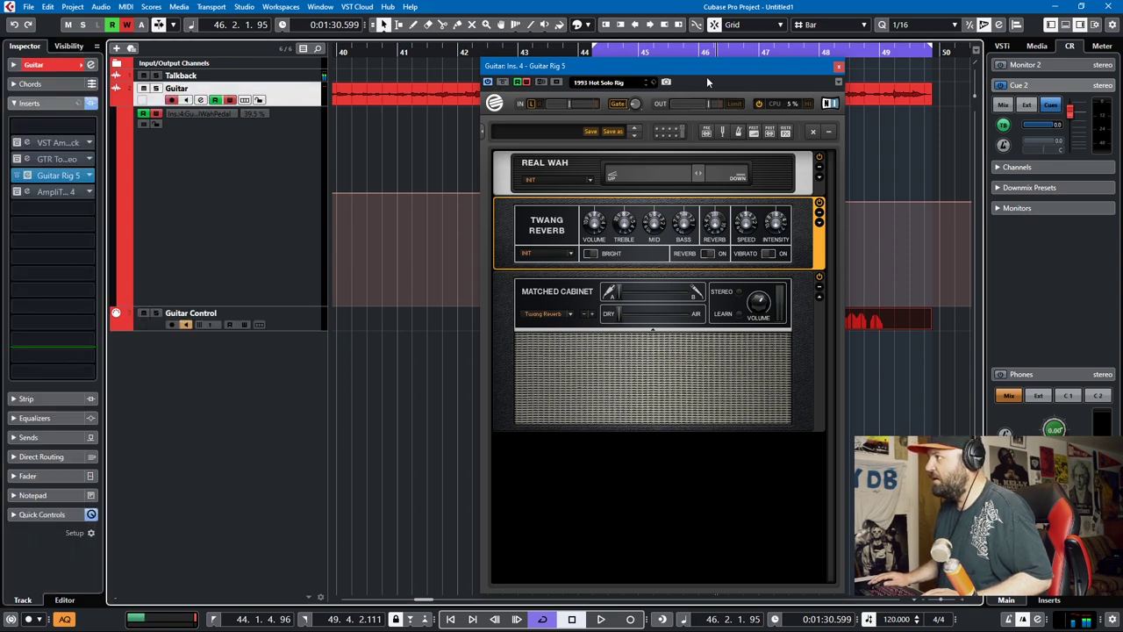
Step: Make the Real Wah pedal learn Guitar Control's CC1 and acknowledge the learned assignment
right_click(697, 172)
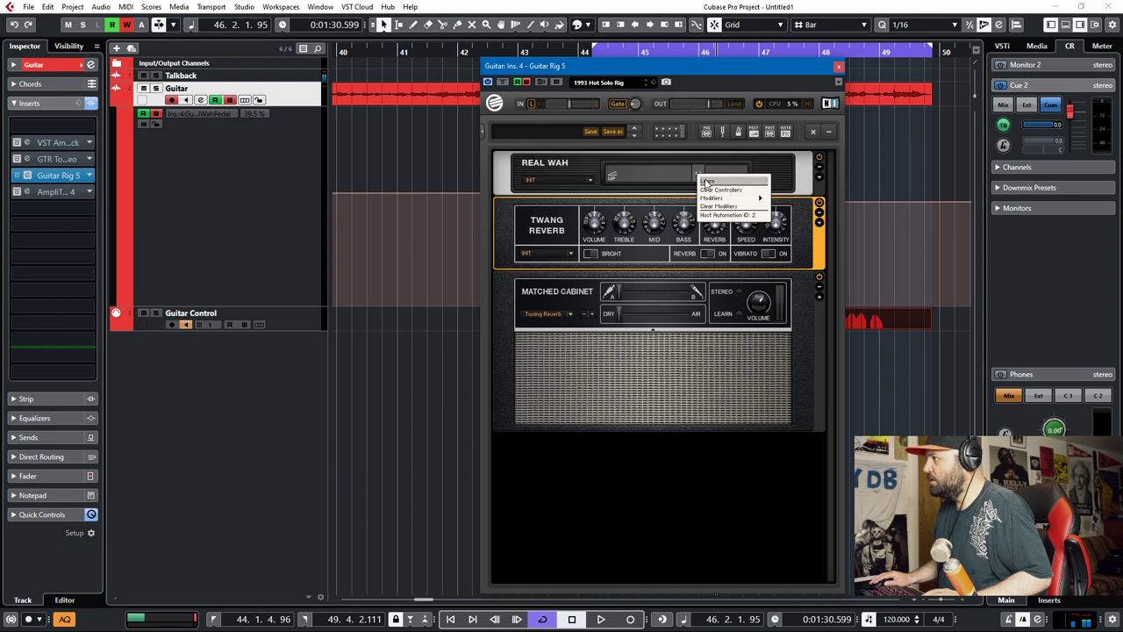
click(704, 178)
click(299, 325)
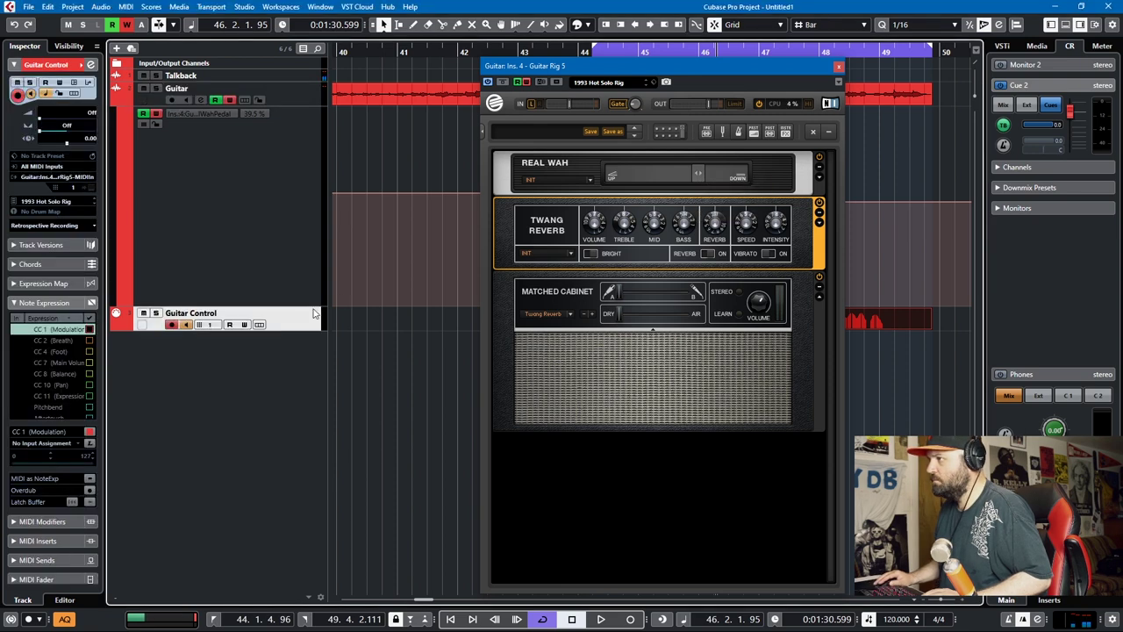
right_click(697, 176)
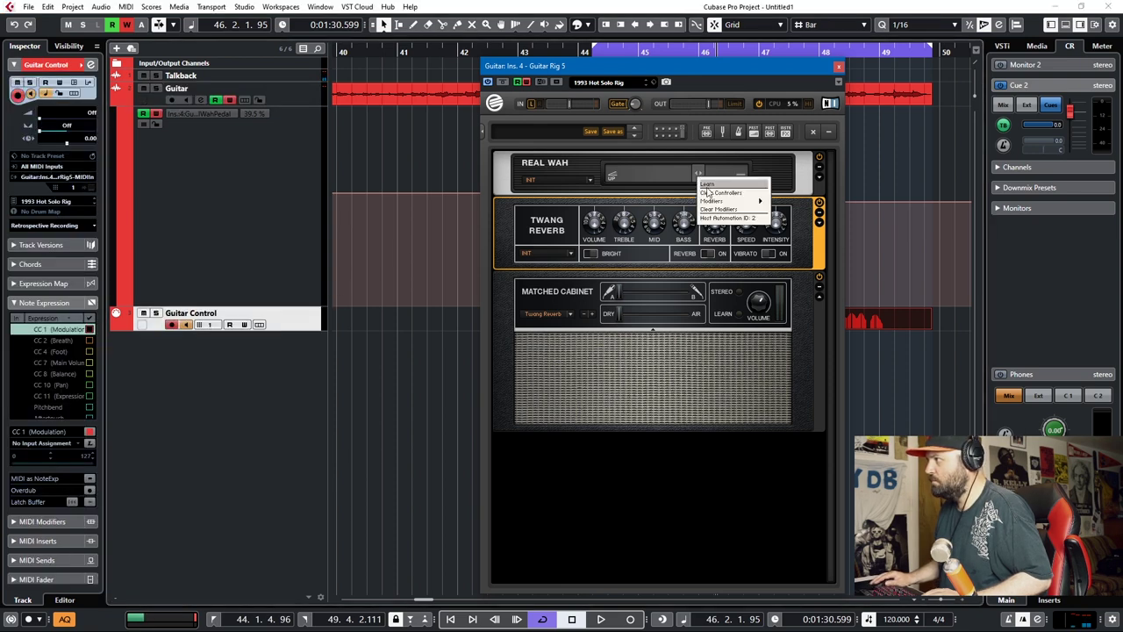
click(707, 183)
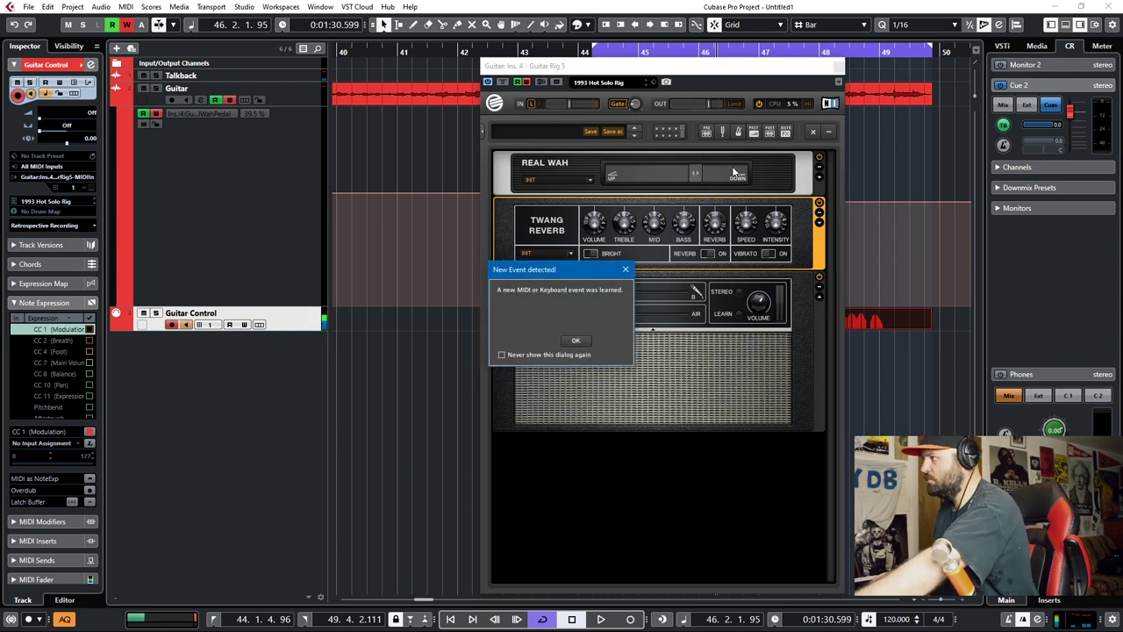
click(579, 341)
drag(746, 69, 1075, 233)
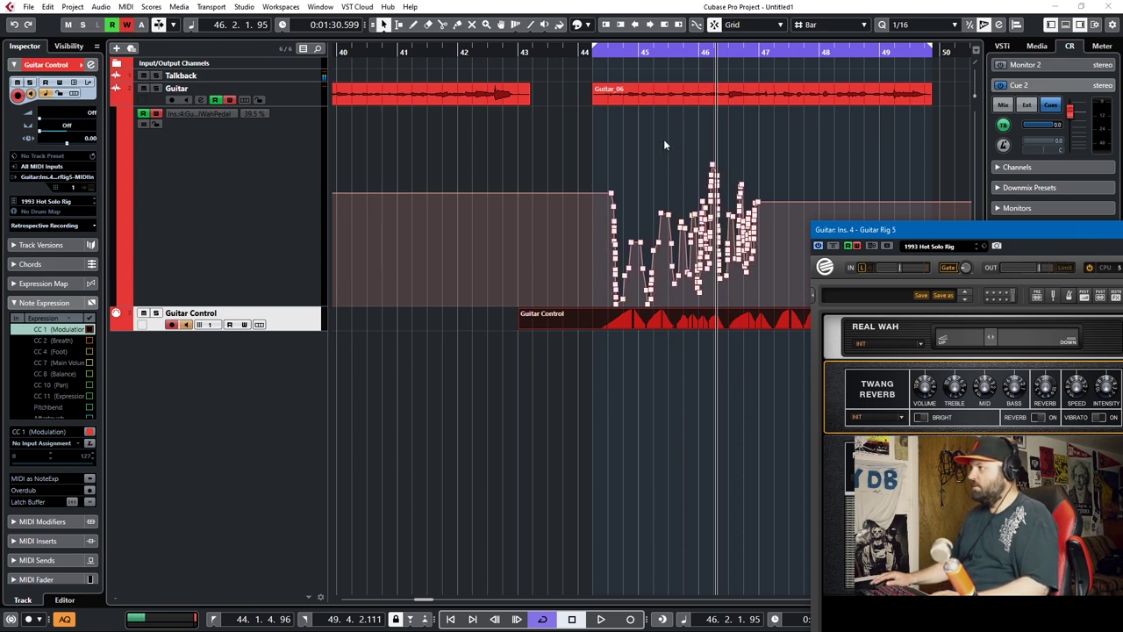
Step: Delete the Guitar track's WahPedal automation lane together with its data
click(251, 188)
key(Delete)
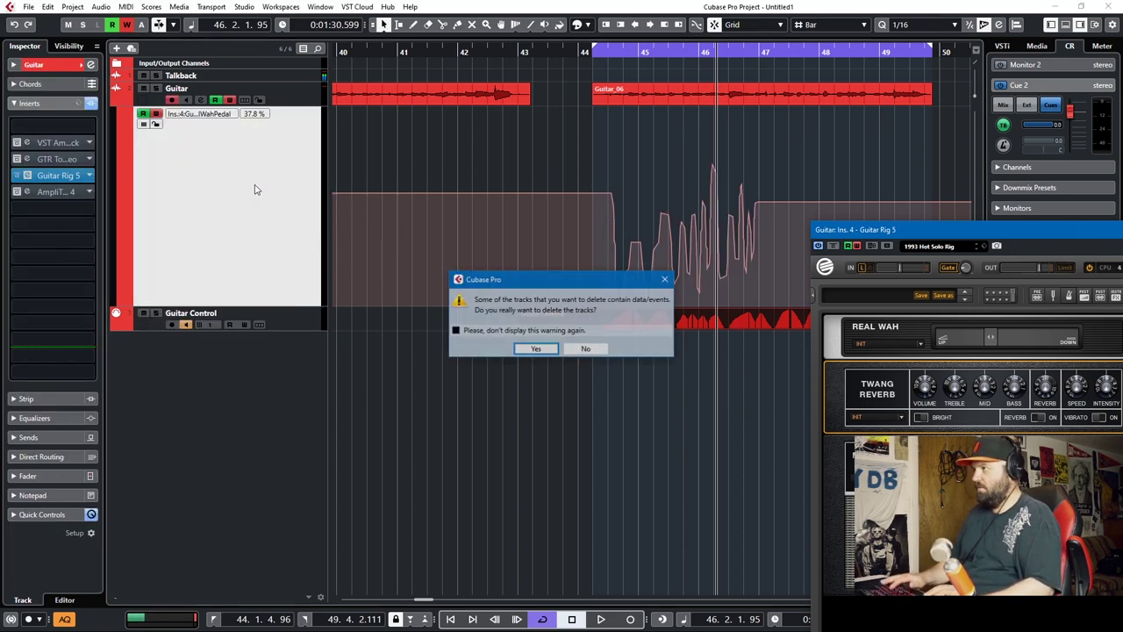
click(533, 349)
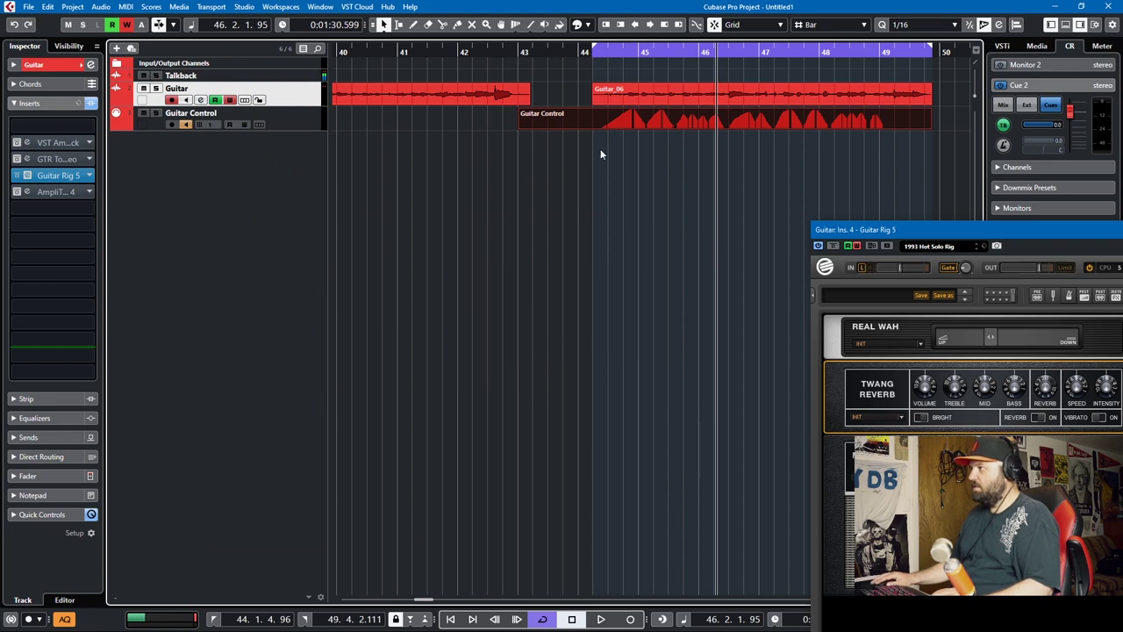
Step: Play back to hear Guitar Control's CC 1 sweep the Guitar Rig Real Wah
drag(915, 229, 825, 67)
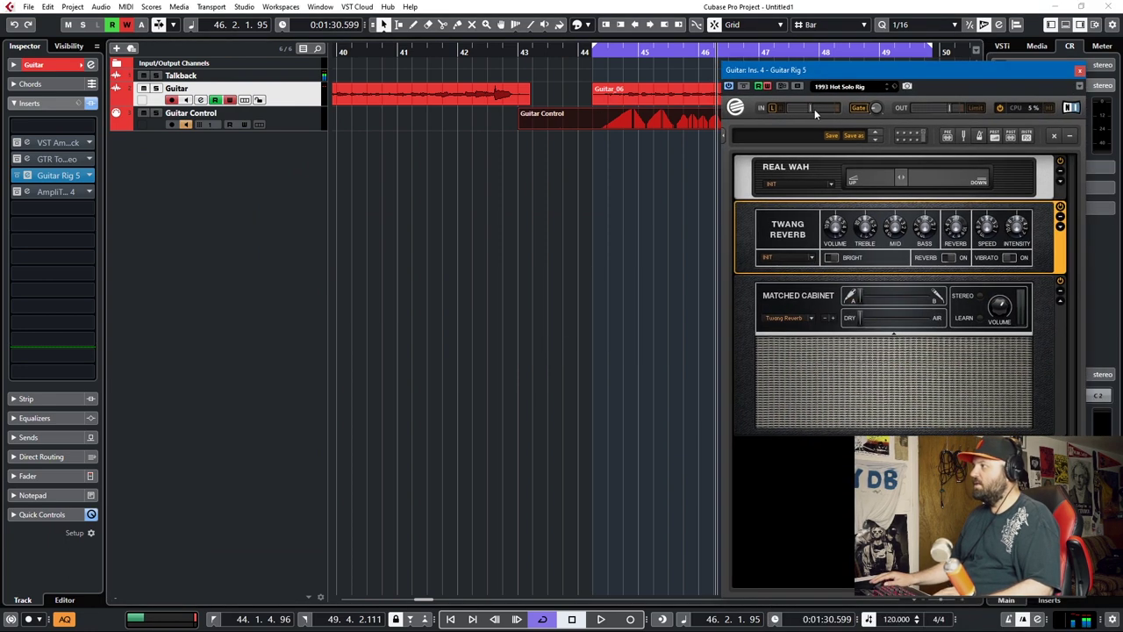
key(space)
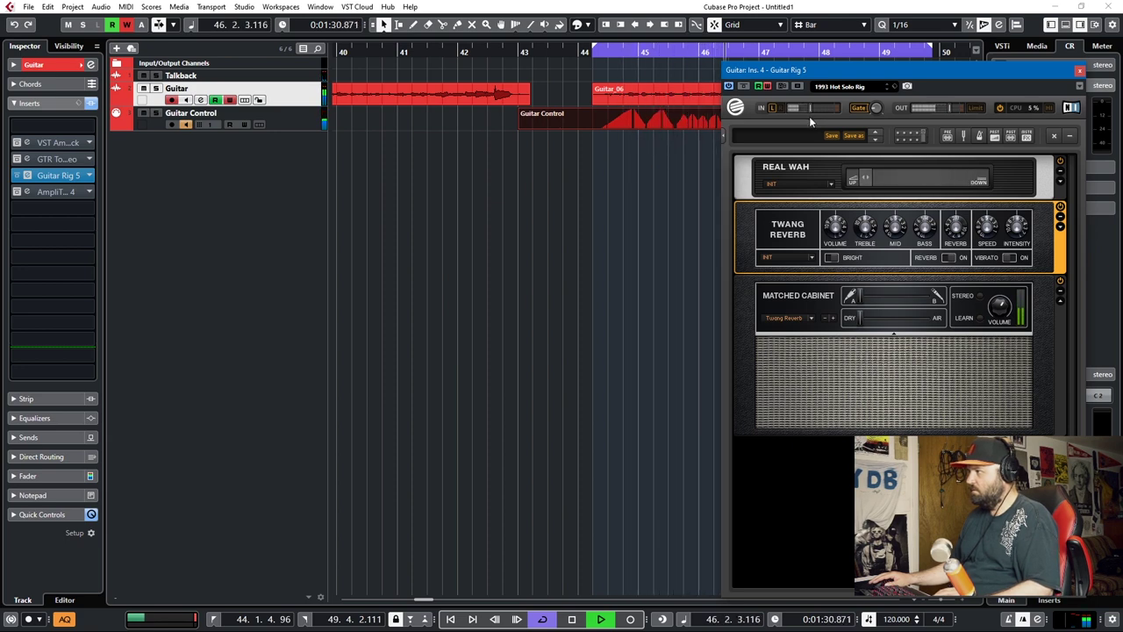
key(space)
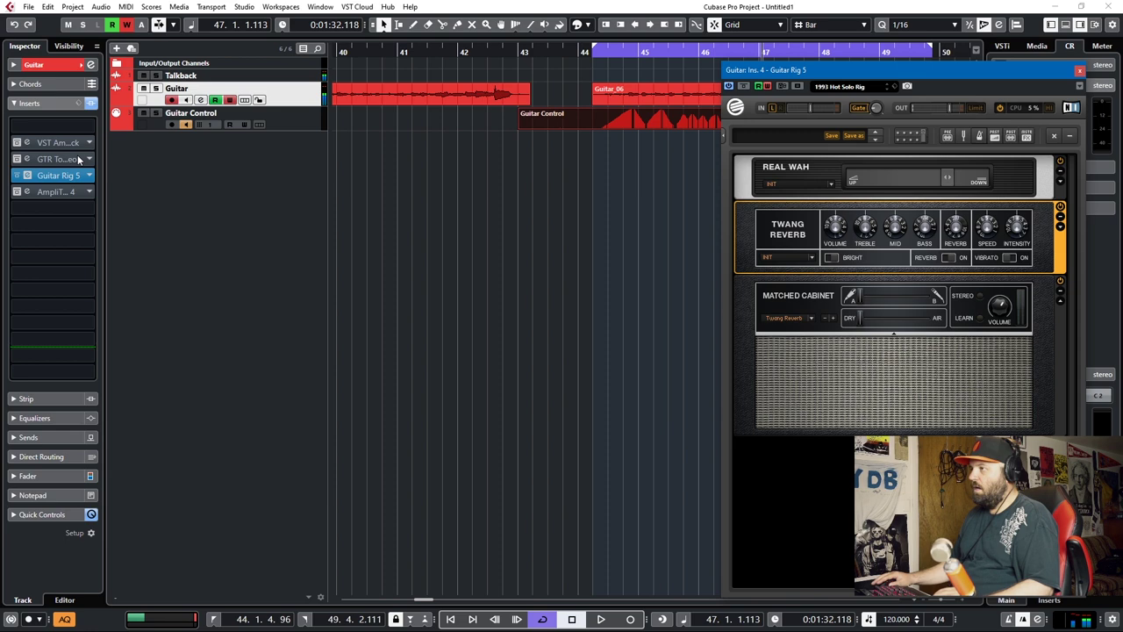
Step: Bypass Guitar Rig 5 and route Guitar Control's MIDI output to GTR Tool Rack MIDI In
click(17, 176)
click(299, 122)
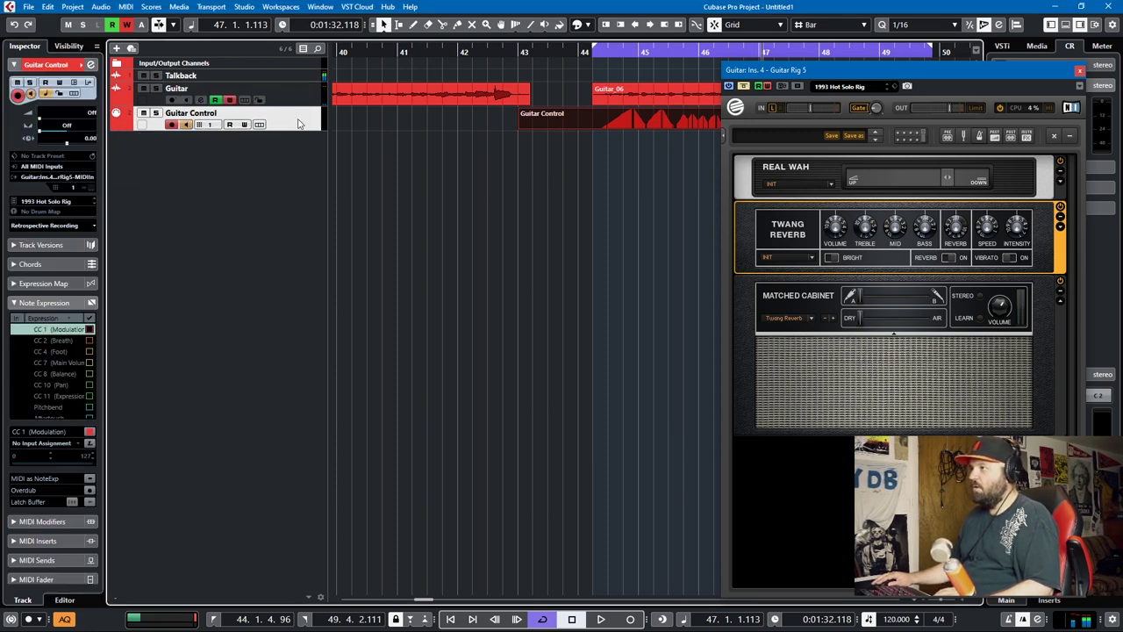
click(85, 178)
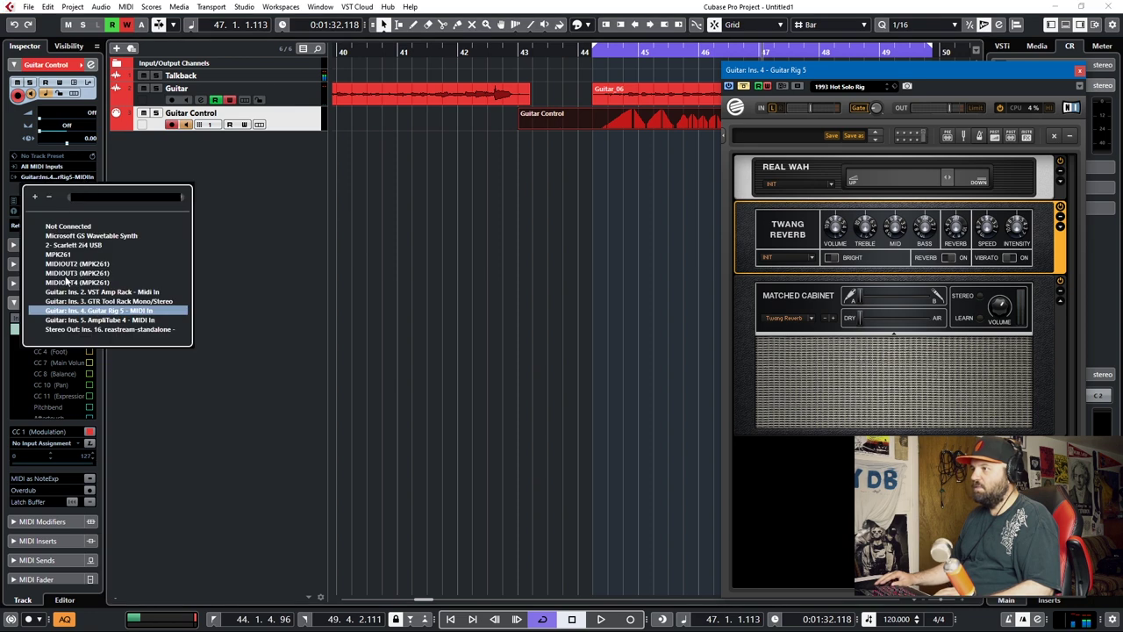
click(85, 301)
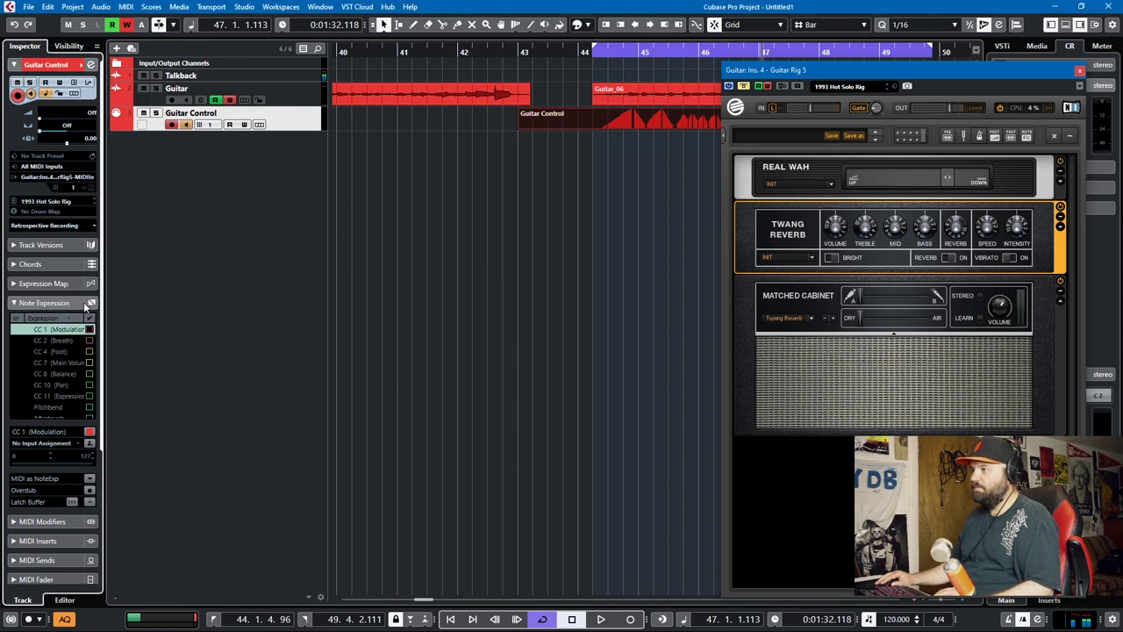
Step: Activate GTR Tool Rack, have its wah pedal learn CC1, and play to hear it
click(287, 105)
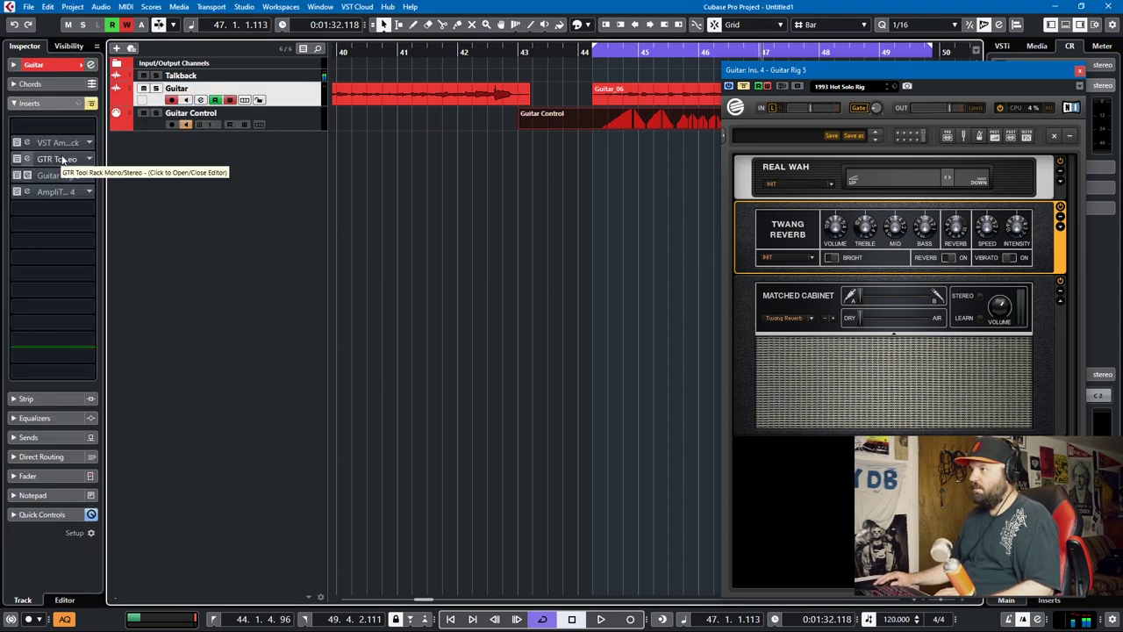
click(35, 162)
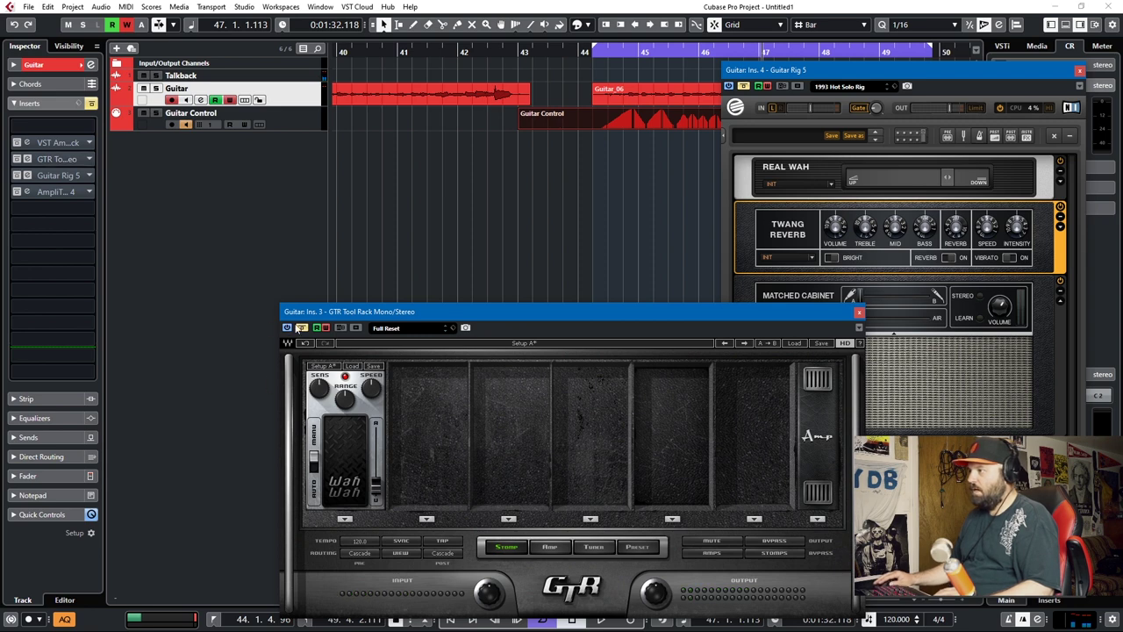
click(301, 327)
right_click(379, 484)
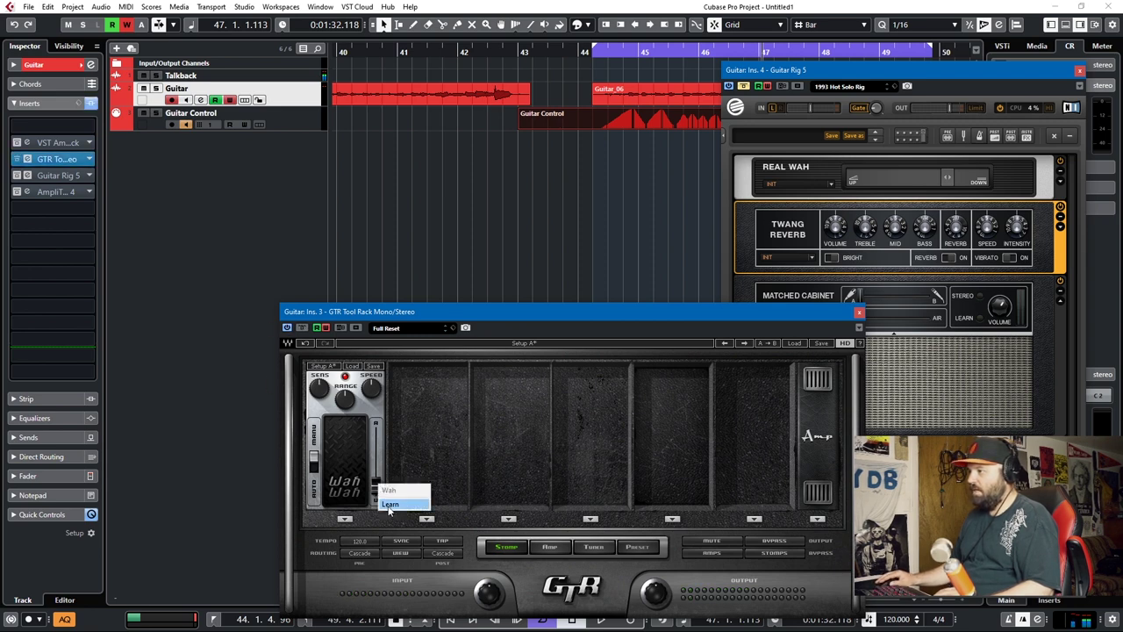
click(388, 505)
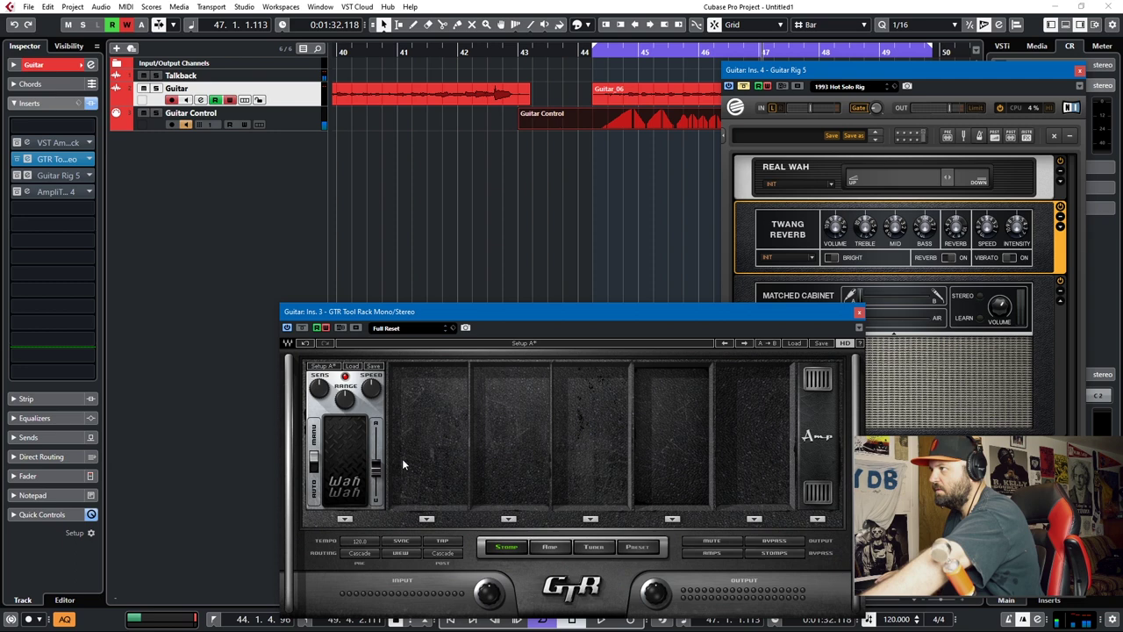
key(space)
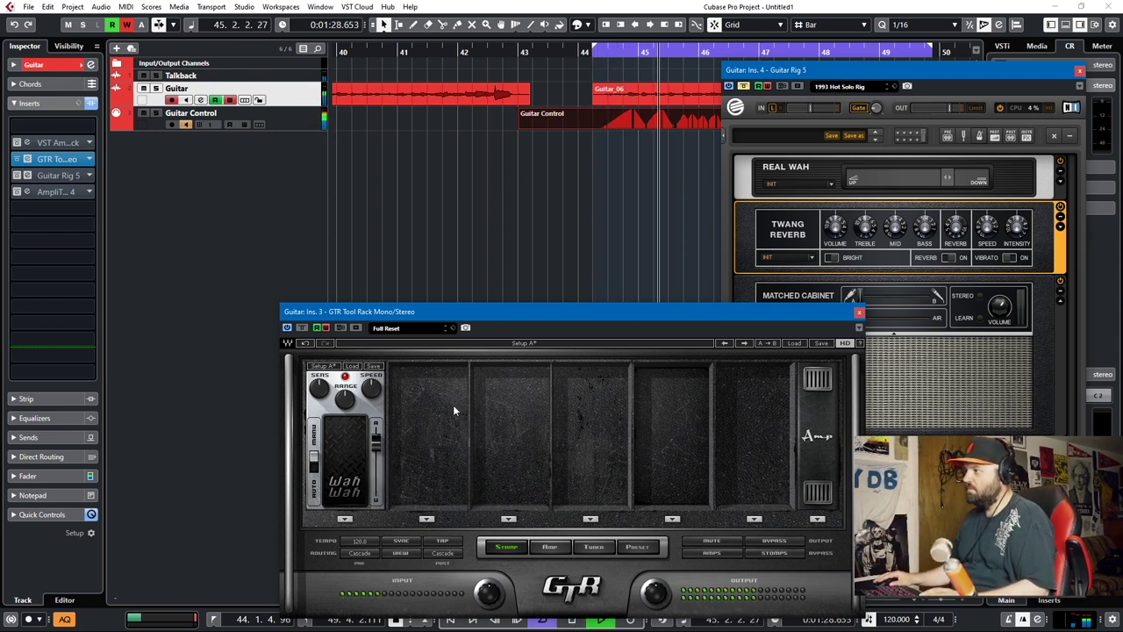
Step: Stop playback and close the Guitar Rig 5, VST Amp Rack and GTR Tool Rack editors
key(space)
click(1084, 69)
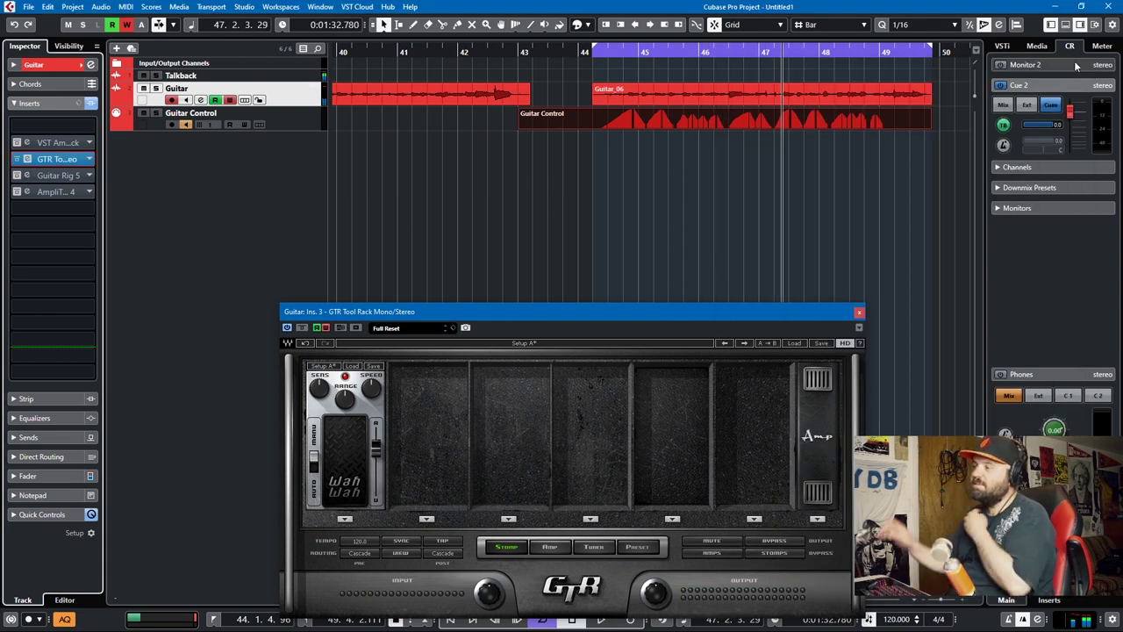
click(51, 144)
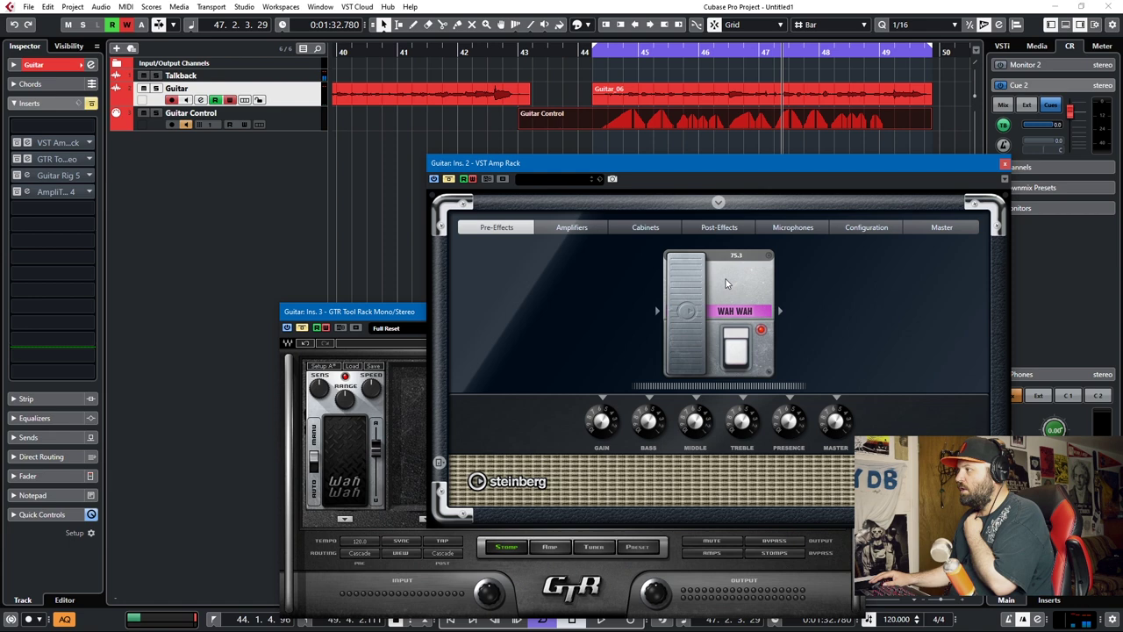
click(55, 518)
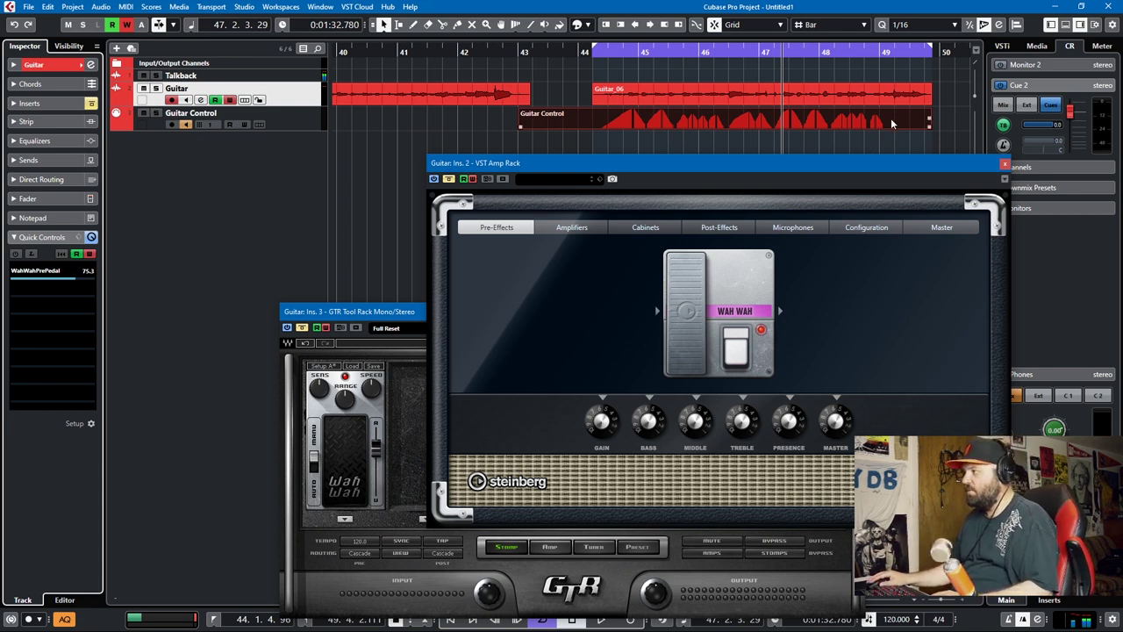
click(1004, 165)
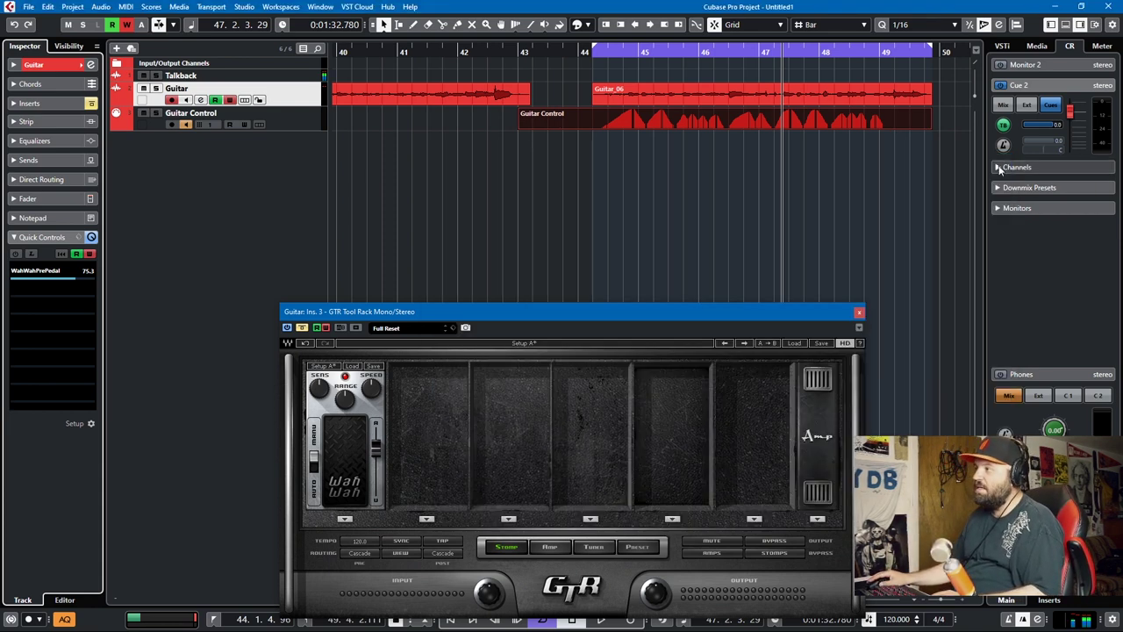
click(858, 313)
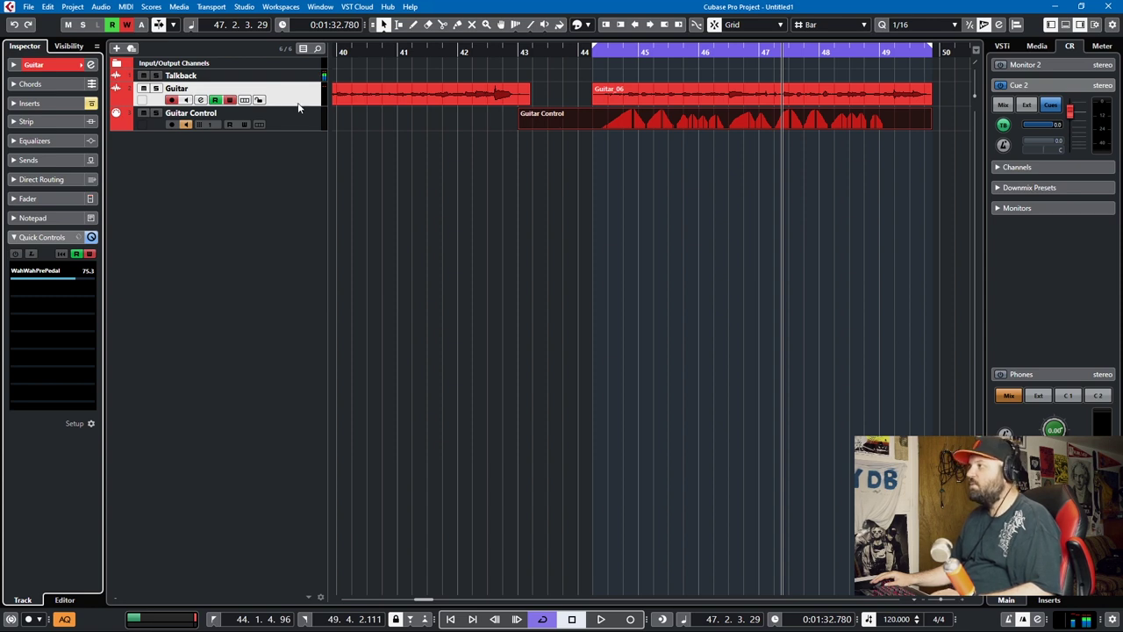
Step: Switch off the GTR Tool Rack and Guitar Rig 5 inserts on the Guitar track
click(57, 103)
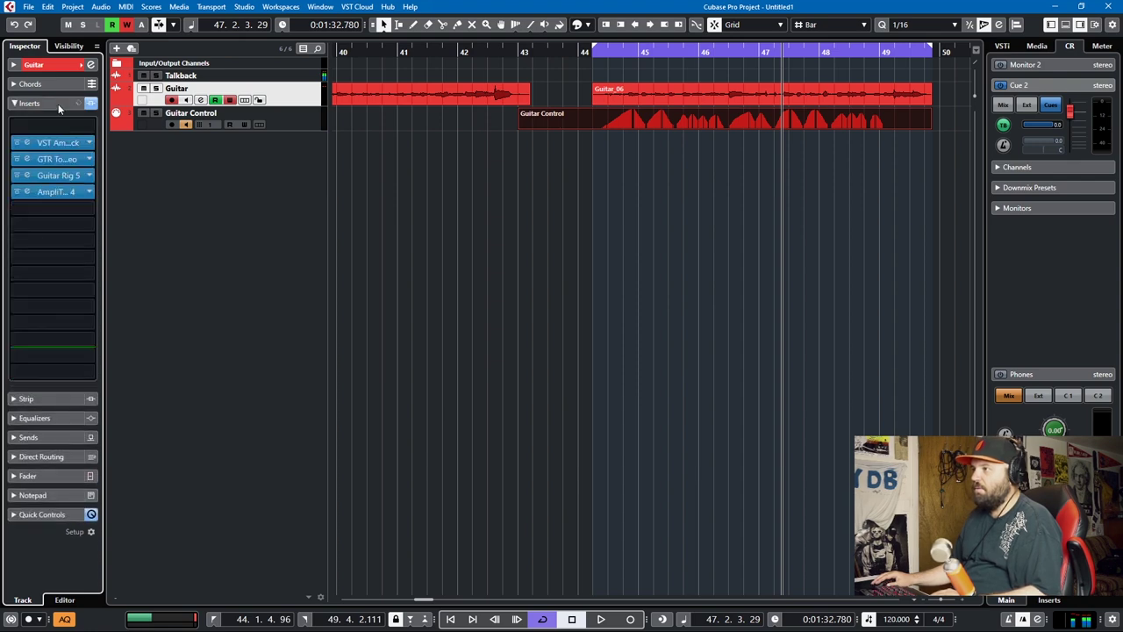
click(16, 160)
click(17, 176)
Step: Check which parameter AmpliTube 4's wah pedal automates, then close its editor
click(62, 193)
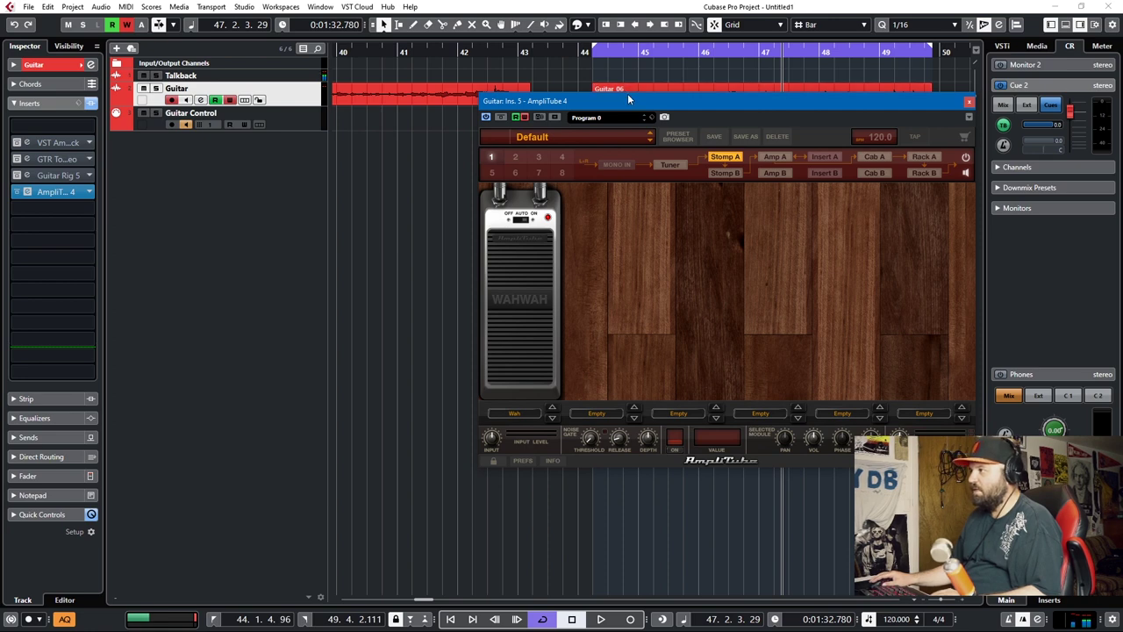
drag(628, 95, 546, 128)
right_click(433, 304)
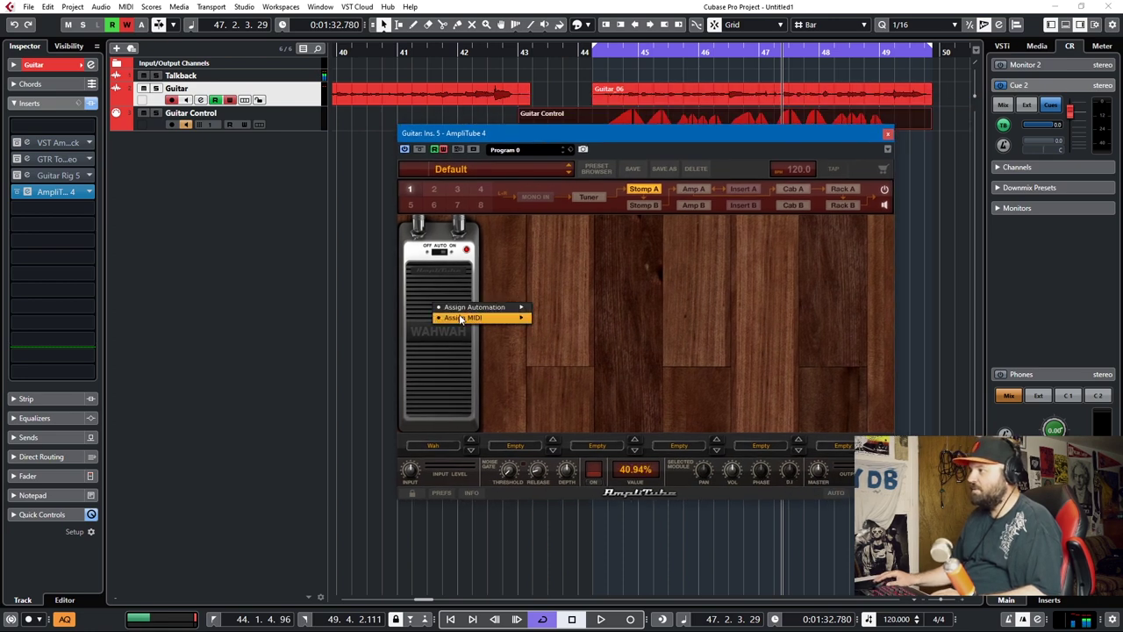
mouse_move(473, 307)
mouse_move(550, 307)
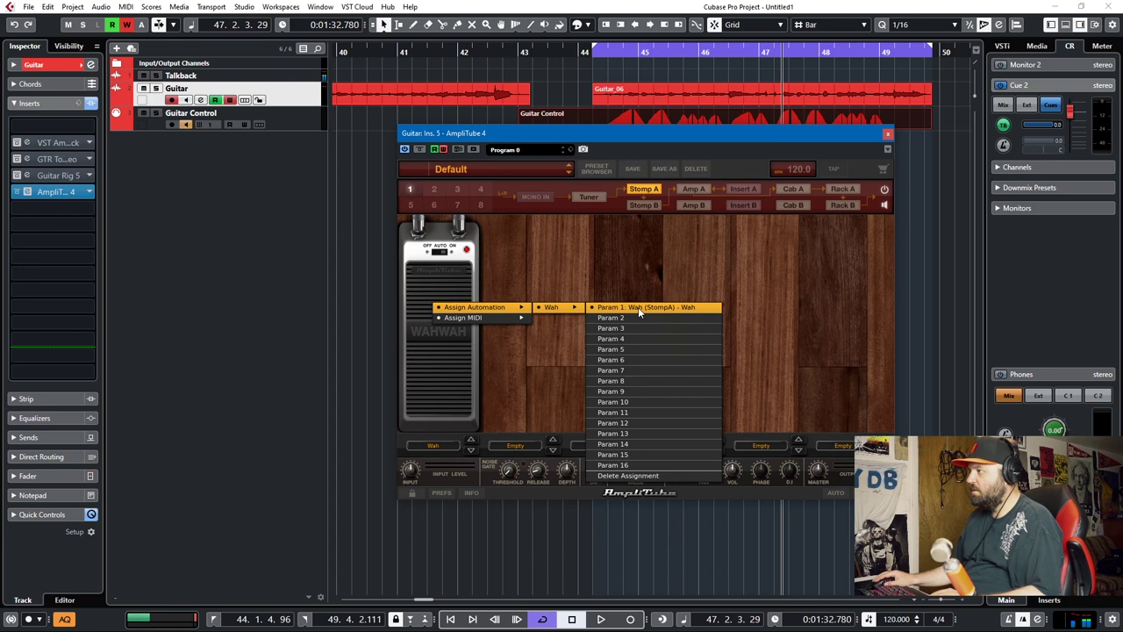
click(889, 134)
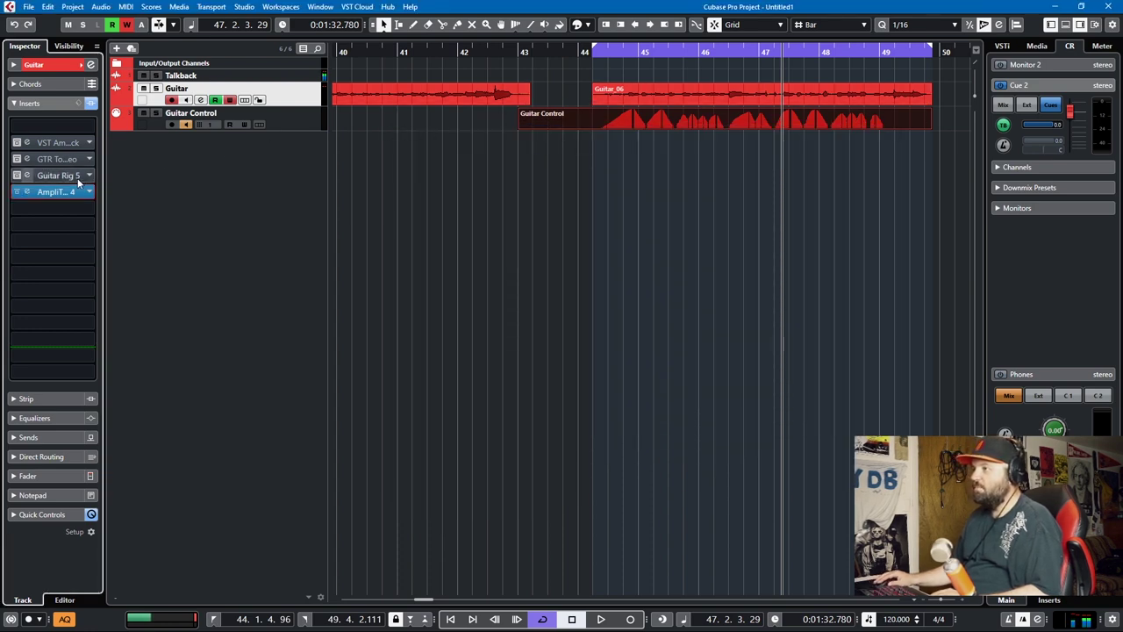
Step: Show the Guitar track's automation lane and make it much taller
right_click(295, 103)
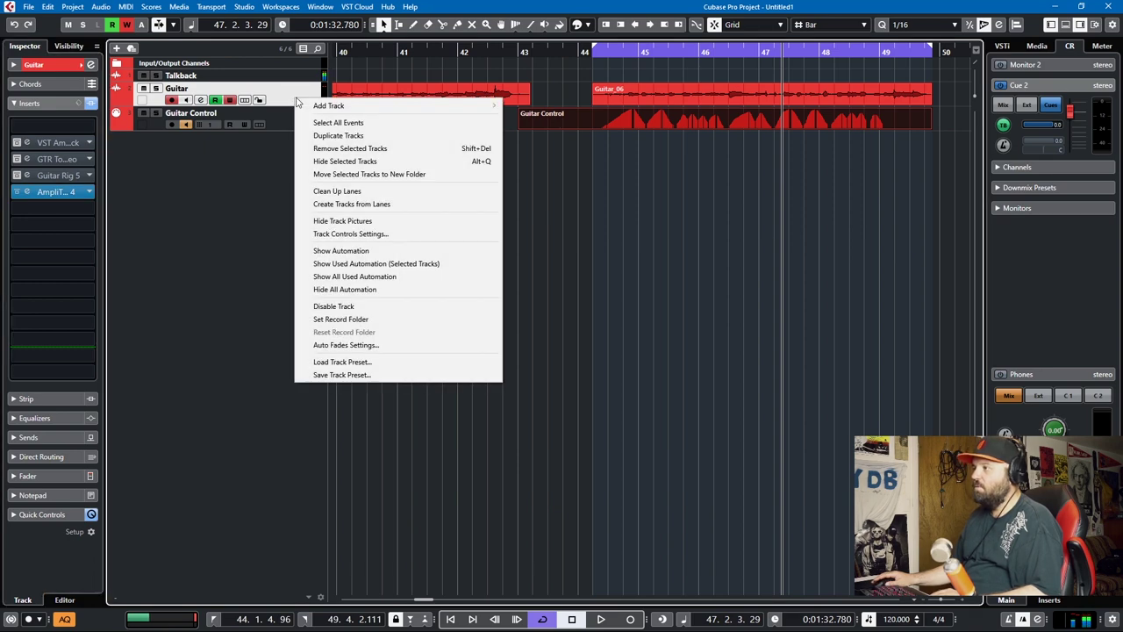
click(346, 250)
drag(288, 119, 289, 388)
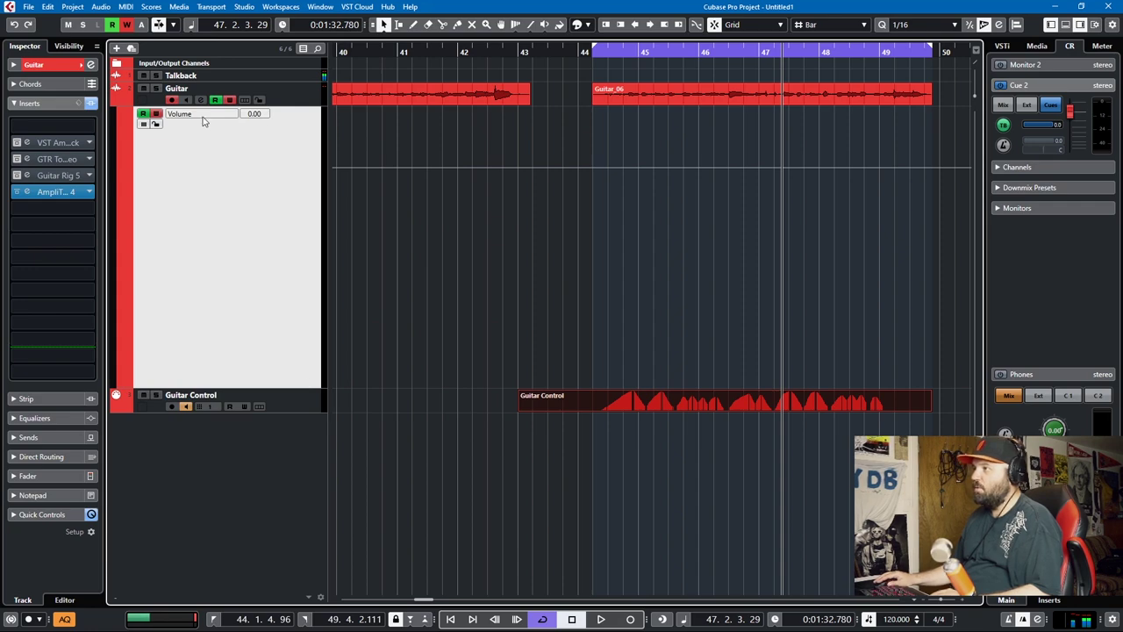
Step: Assign the lane to Ins. 5 - AmpliTube 4 Param 1, reading 52.00%
click(201, 114)
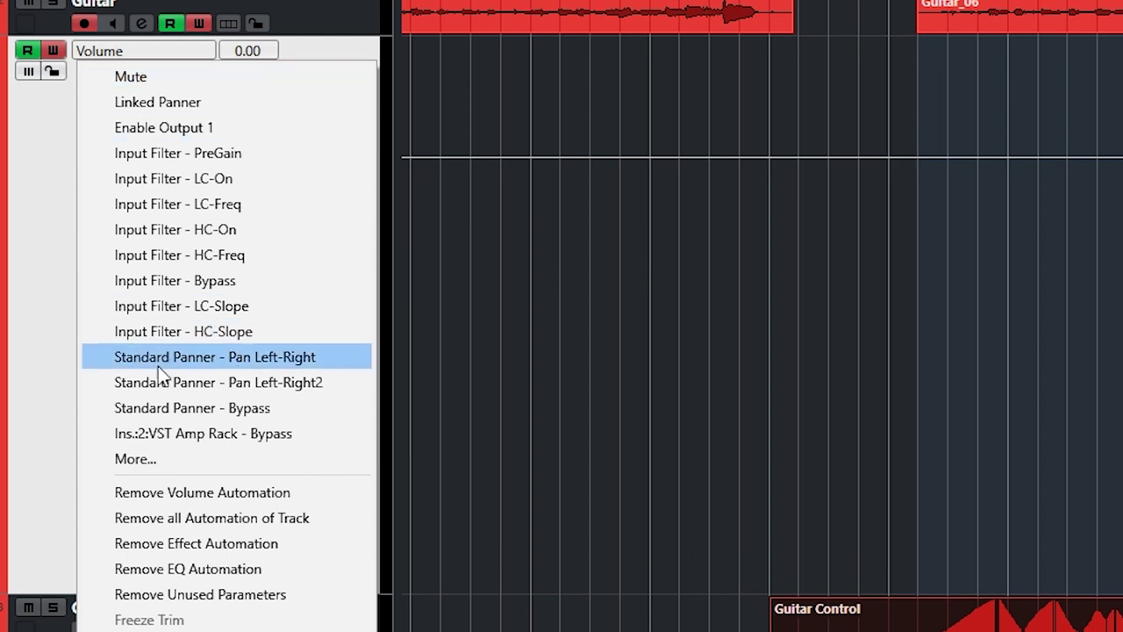
click(136, 459)
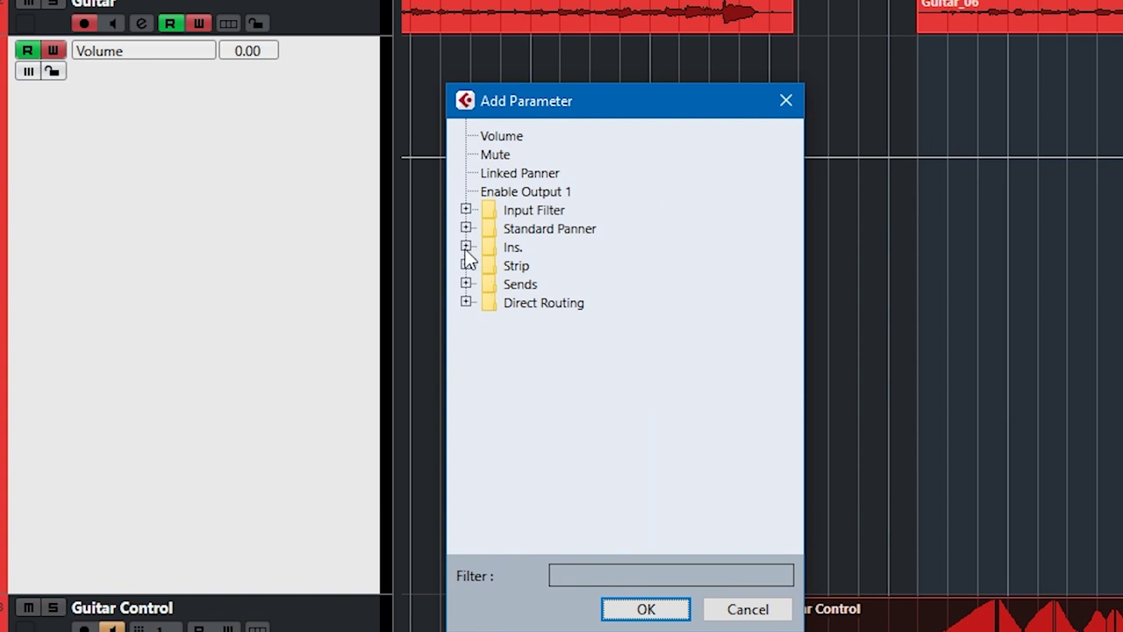
click(466, 247)
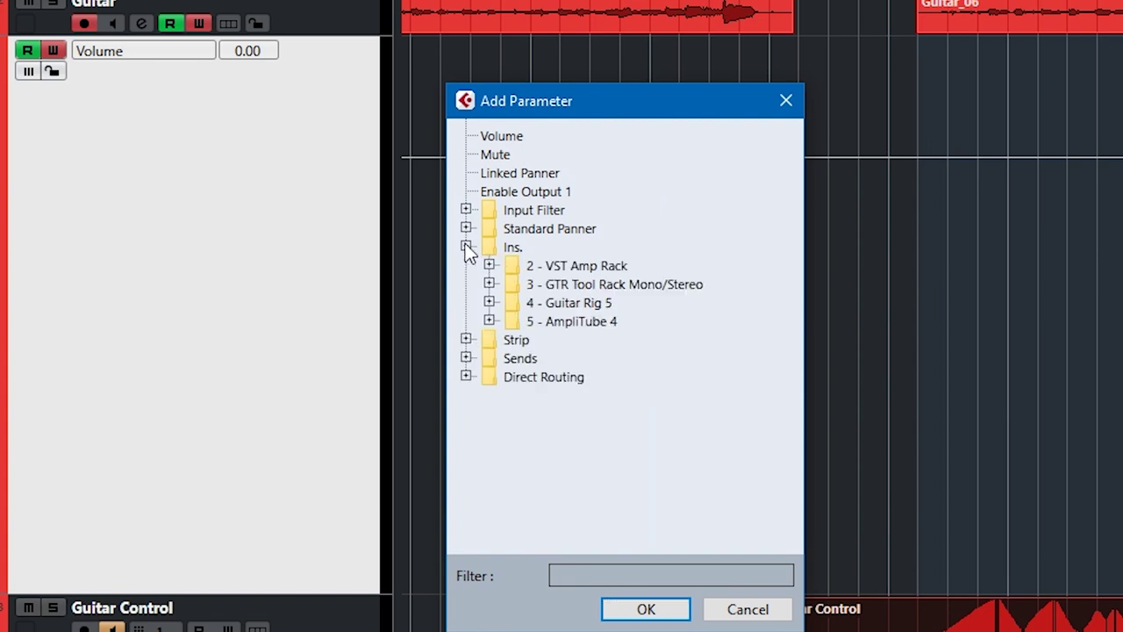
click(489, 321)
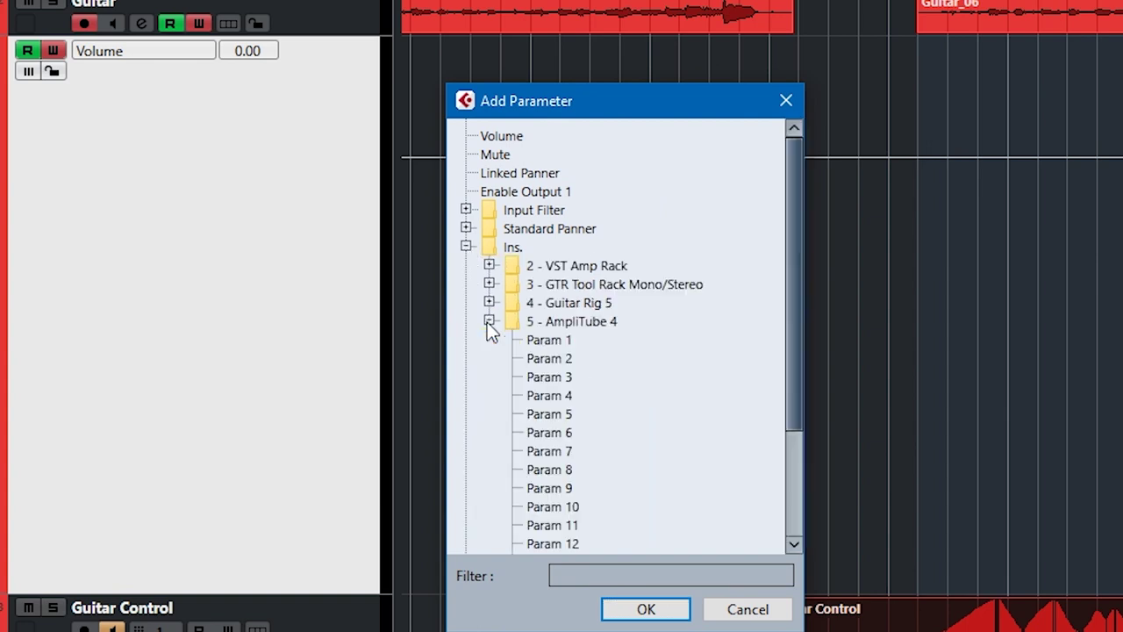
click(547, 341)
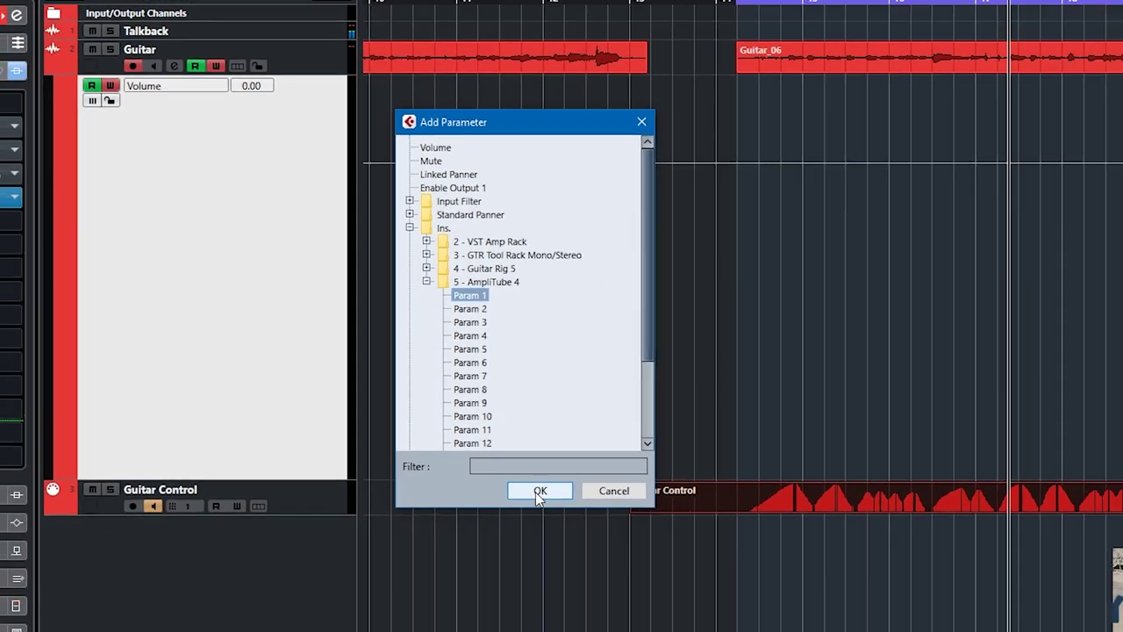
click(646, 609)
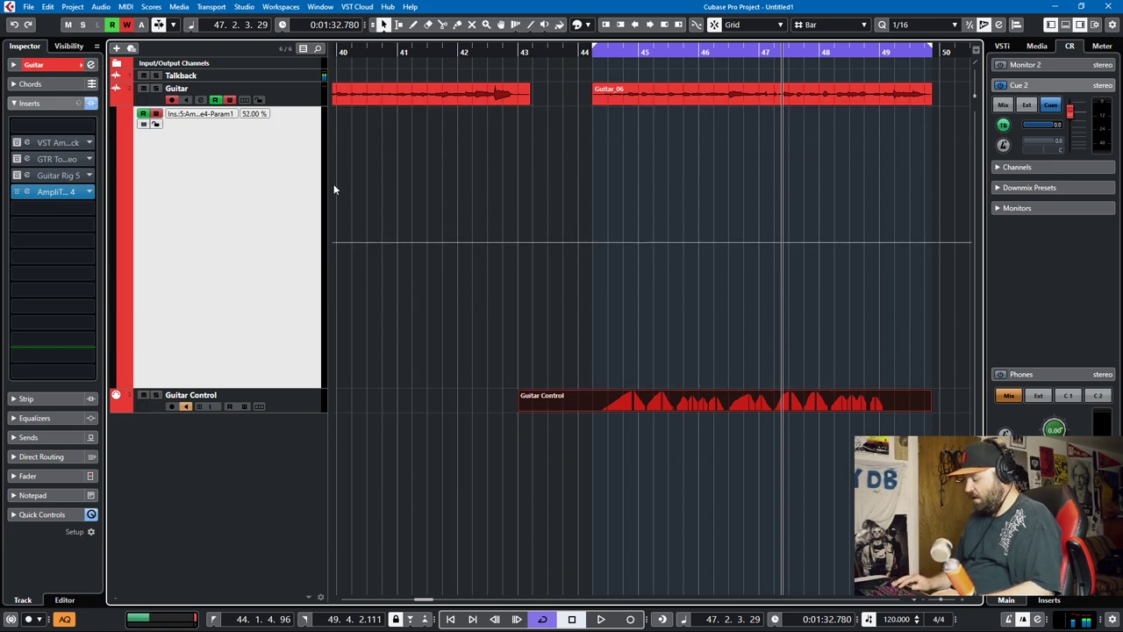
Step: Write the CC-driven wah sweep onto Param 1 across bars 44–49, ending at 90.00%
key(space)
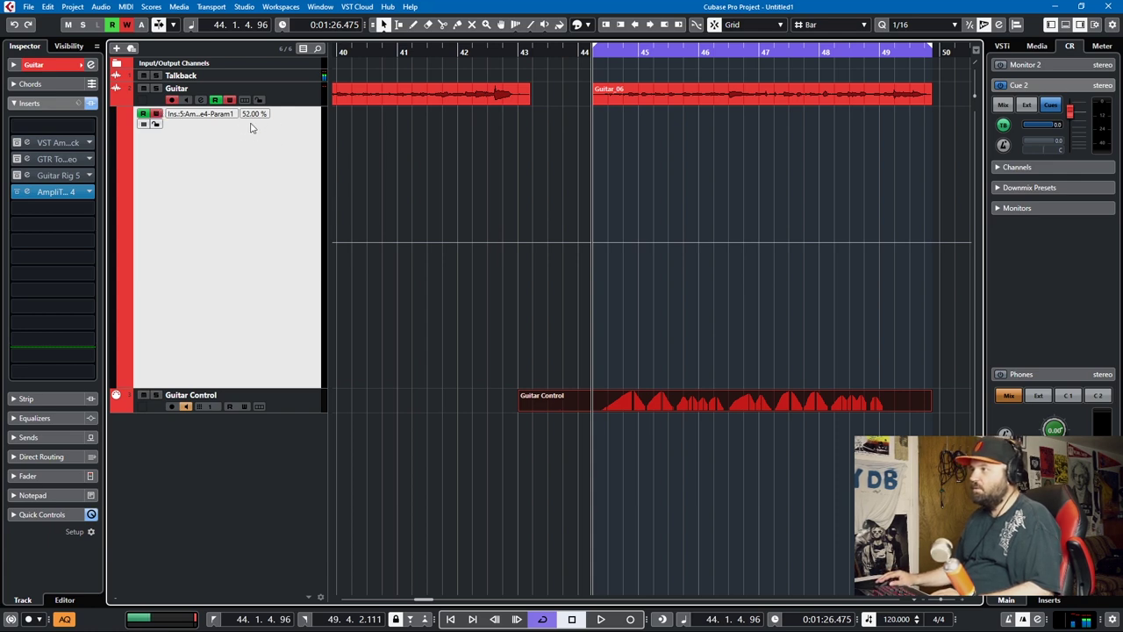
click(61, 190)
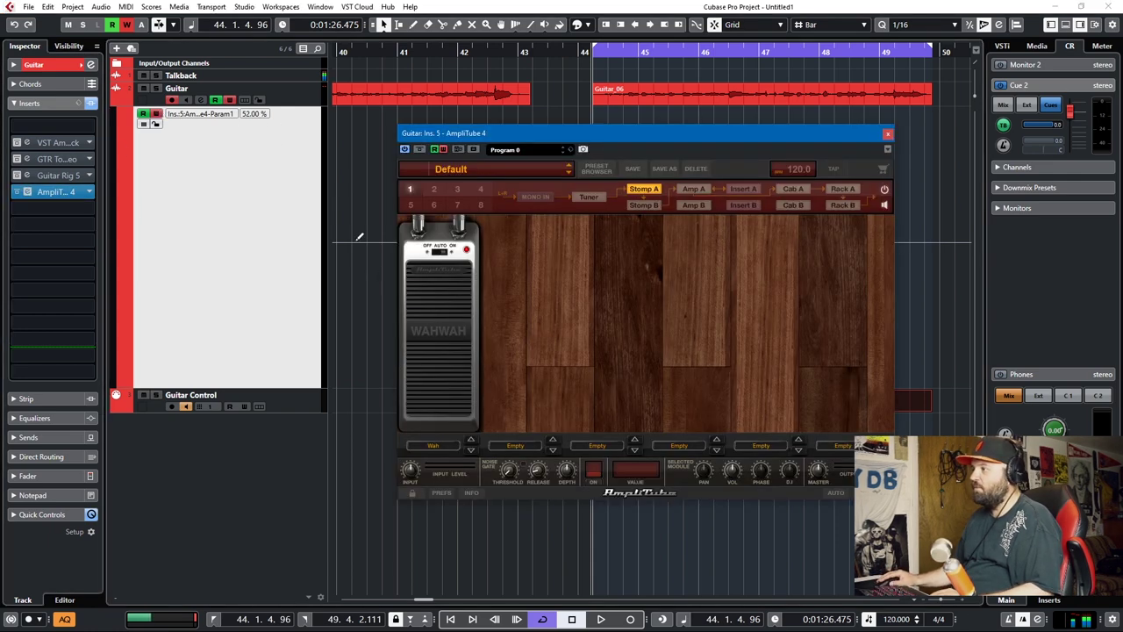
click(888, 133)
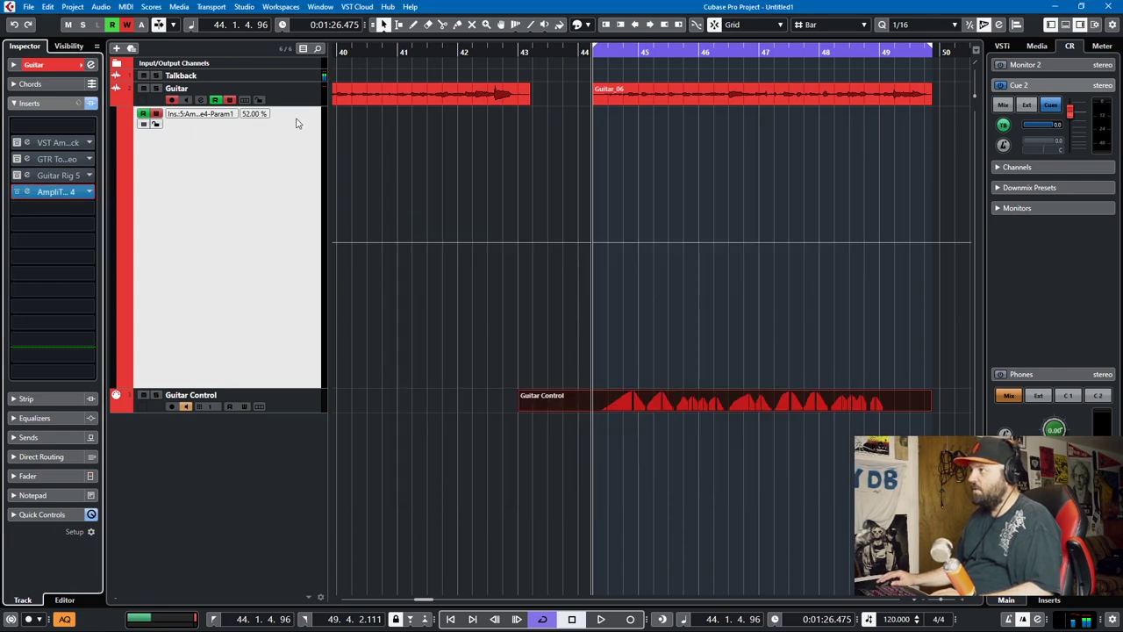
key(space)
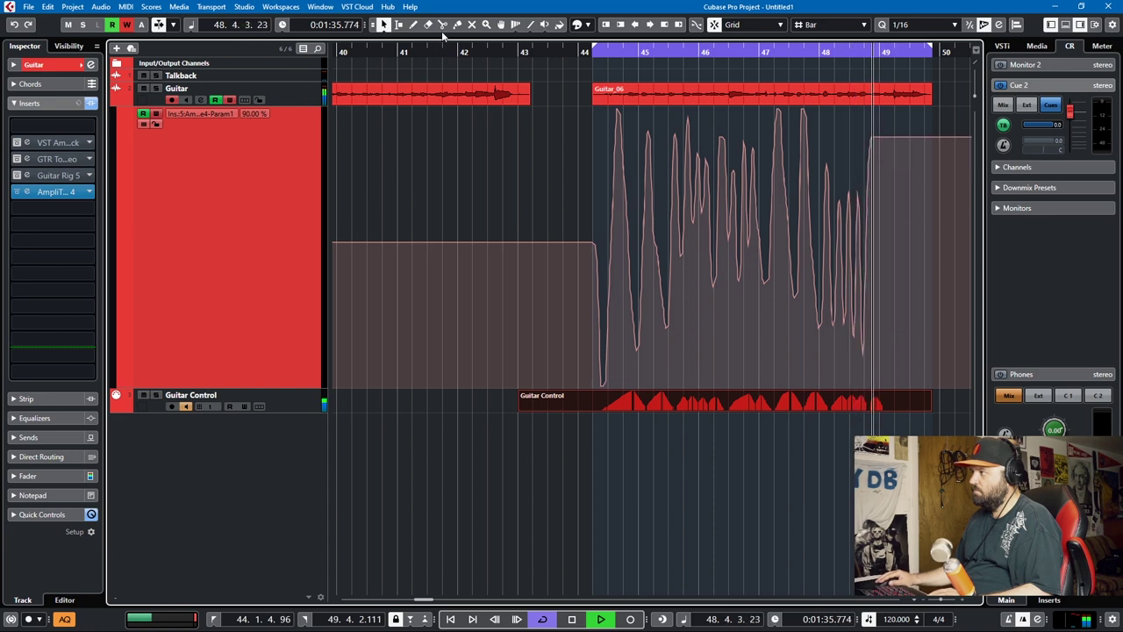
key(space)
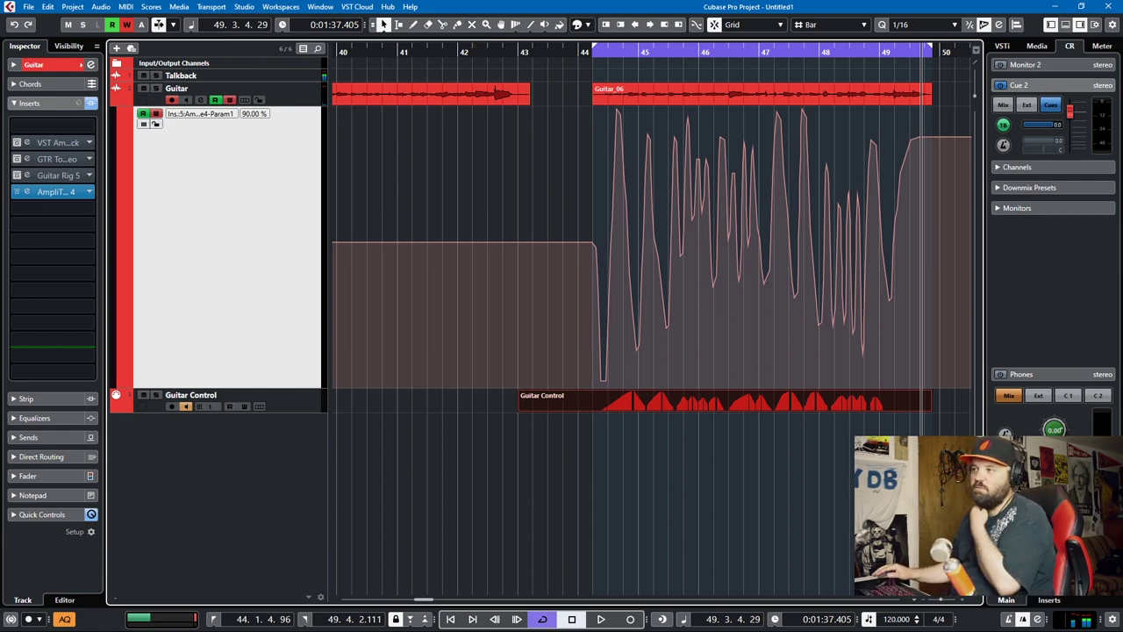
Step: Select the written automation, return to the left locator and open the AmpliTube 4 editor
click(186, 151)
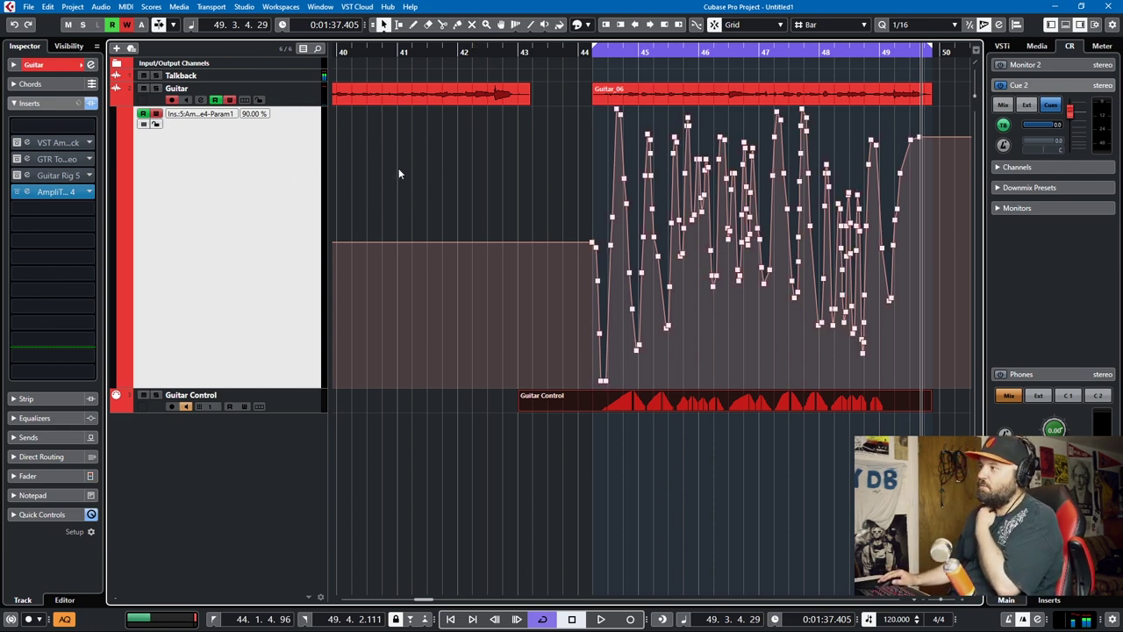
key(KP_1)
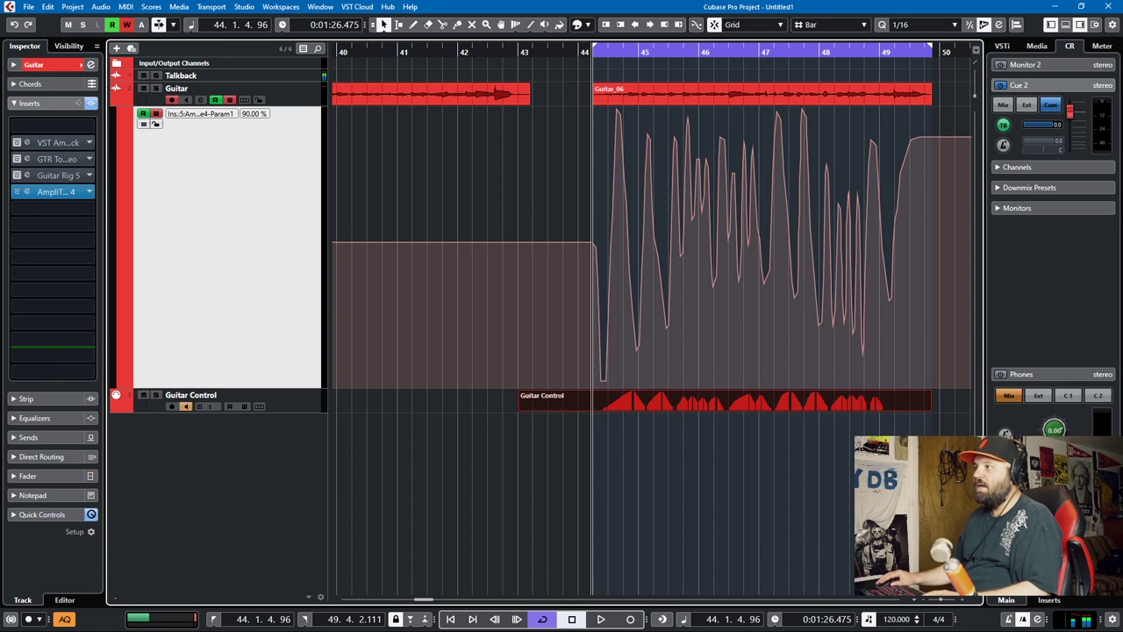
click(58, 192)
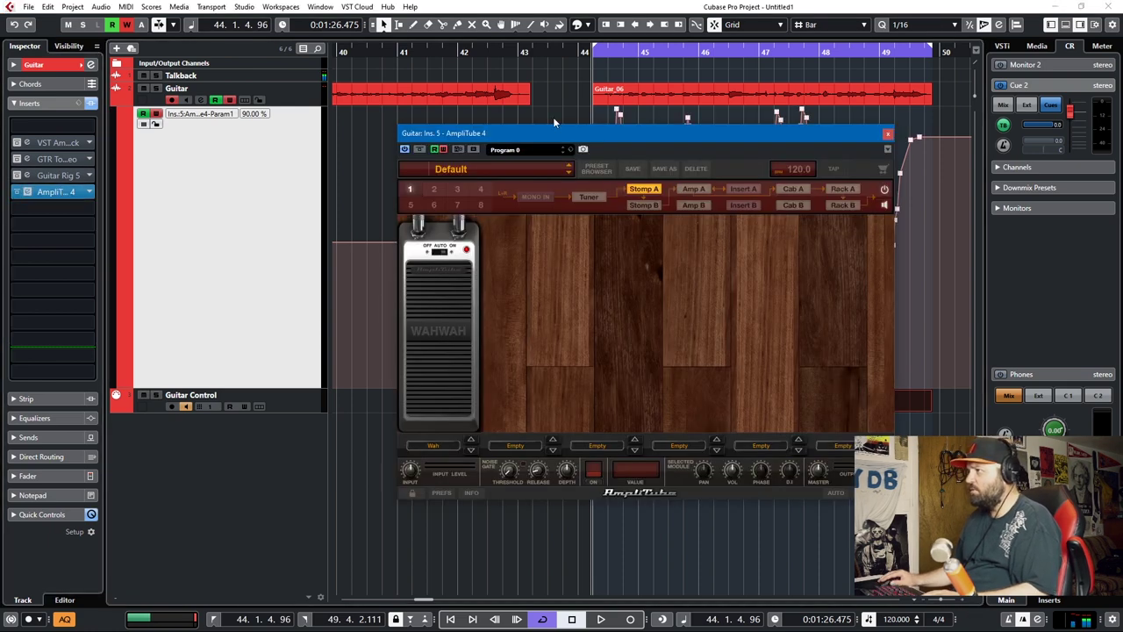
drag(593, 131, 799, 157)
Step: Play back the Param 1 wah curve, then shift the editor window to uncover the lane
key(space)
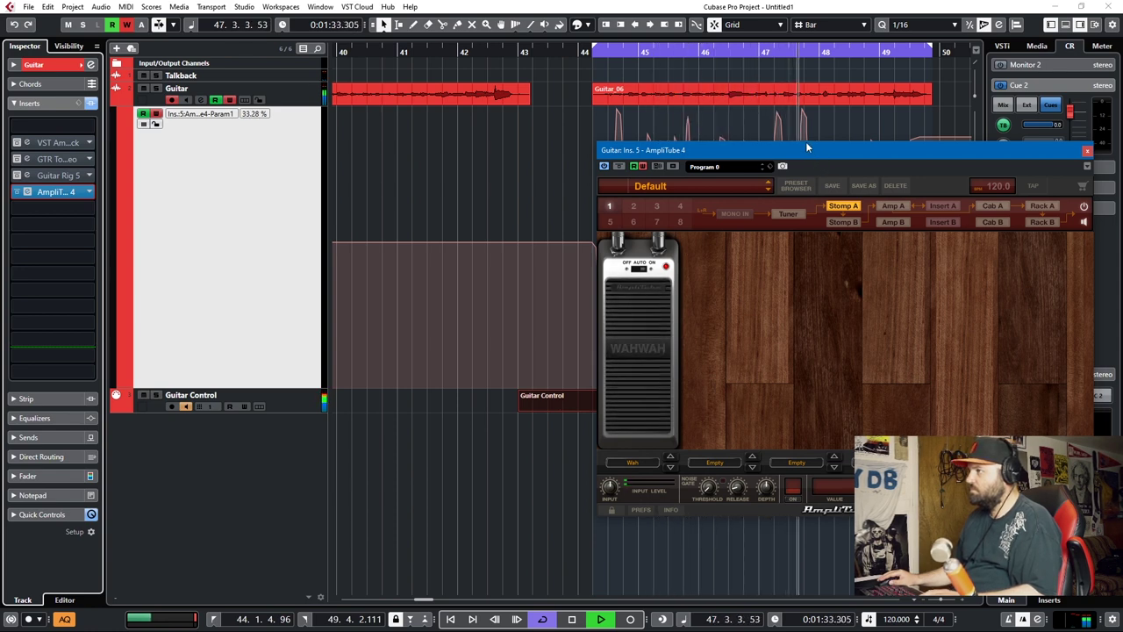
key(space)
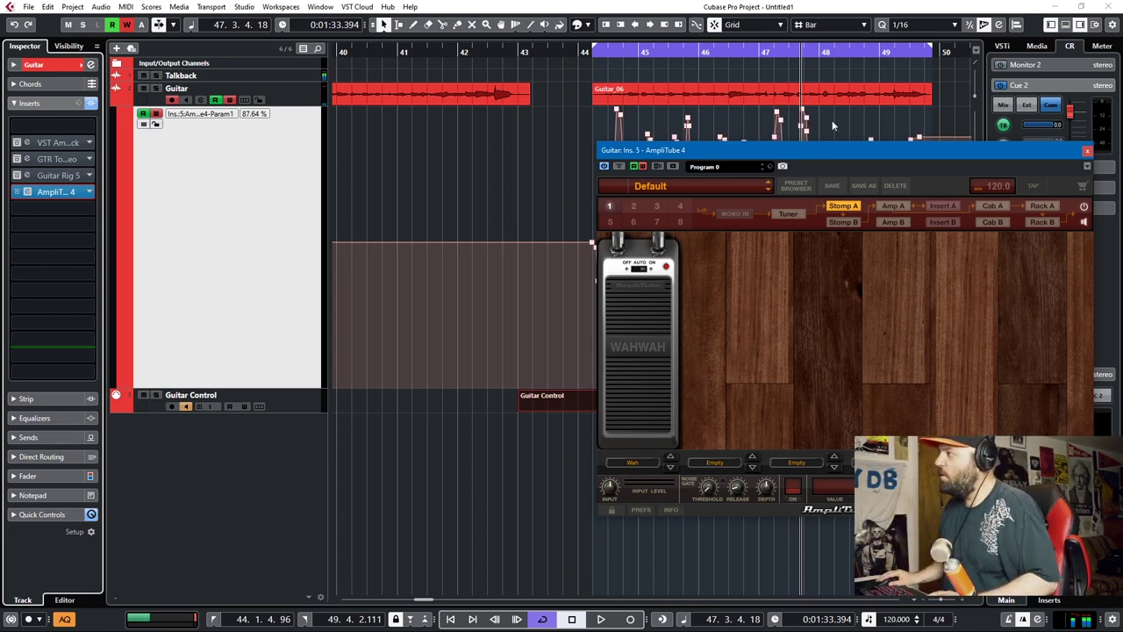
drag(835, 149, 900, 289)
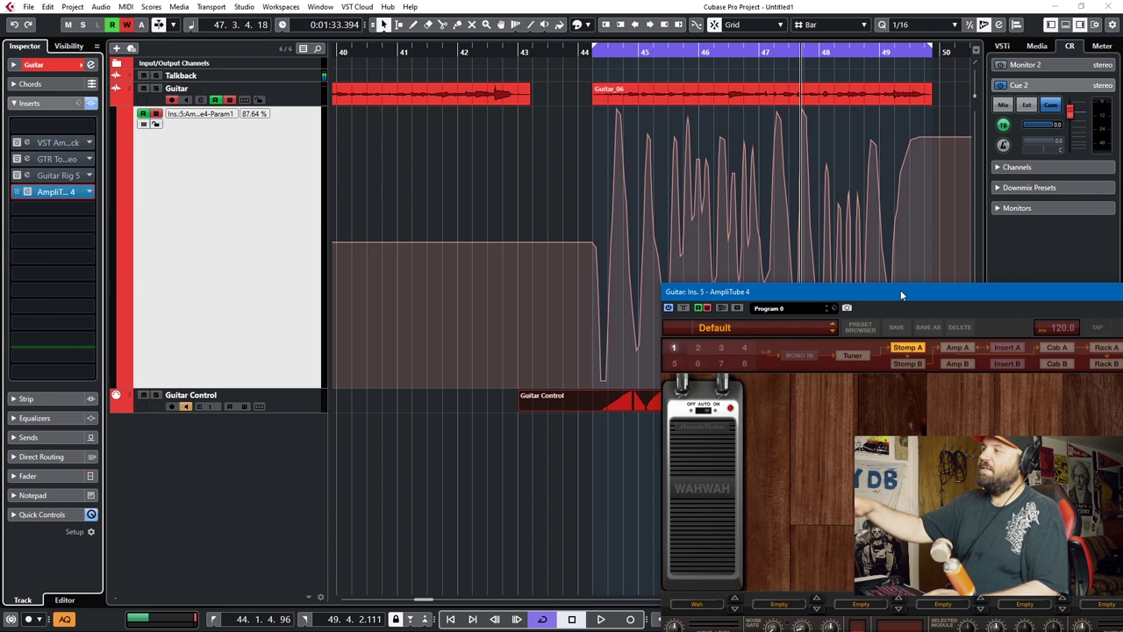